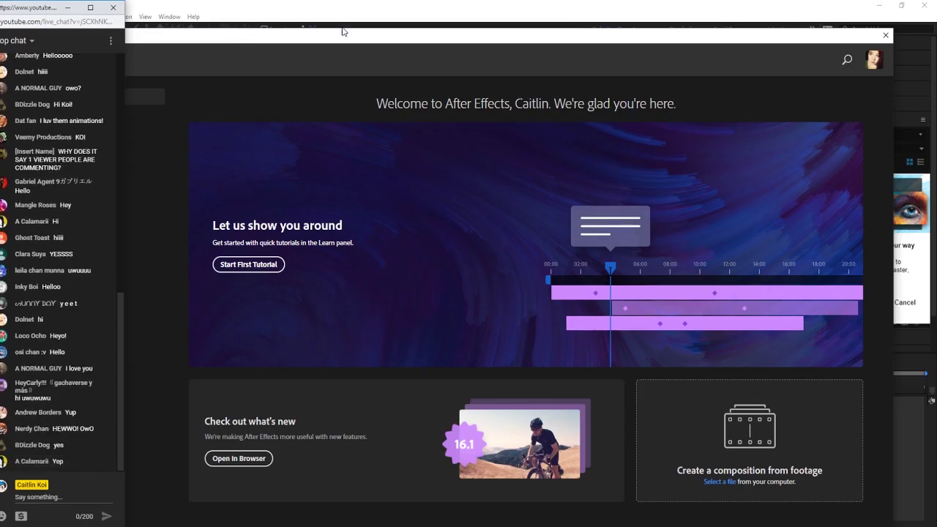
Bring After Effects to the front and close its Home screen to reveal the empty workspace
{"action": "left_click", "coordinate": [354, 30]}
{"action": "double_click", "coordinate": [320, 8]}
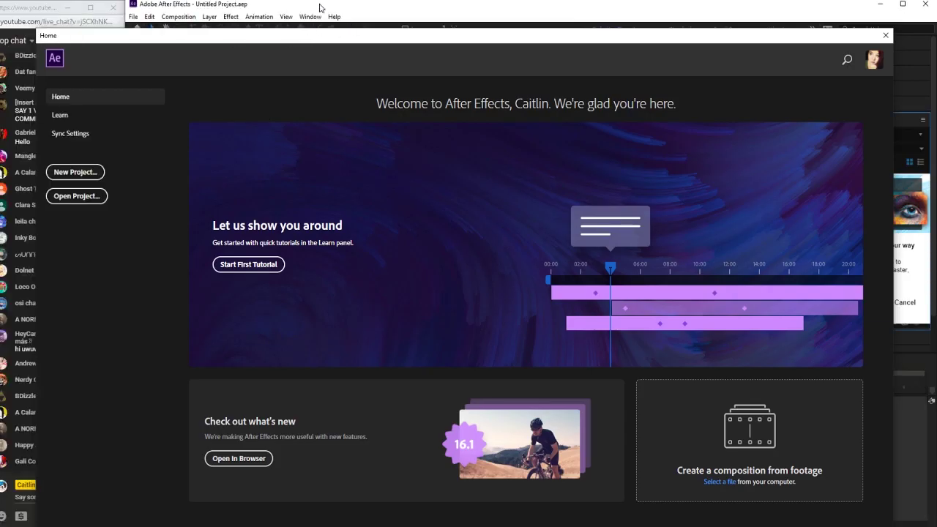
{"action": "left_click", "coordinate": [885, 37]}
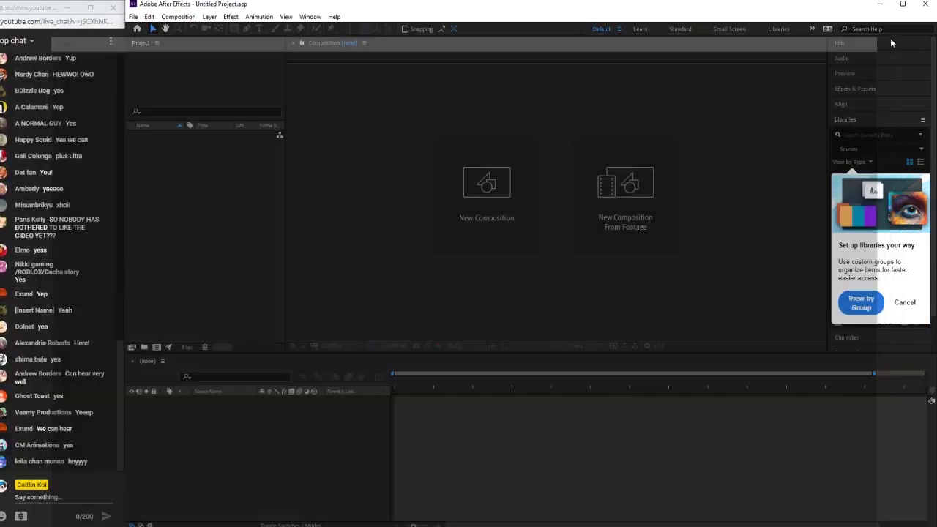
Arrange the After Effects and live chat windows side by side, keeping the chat as a narrow strip
{"action": "mouse_move", "coordinate": [333, 6]}
{"action": "left_mouse_down"}
{"action": "mouse_move", "coordinate": [345, 35]}
{"action": "mouse_move", "coordinate": [330, 21]}
{"action": "mouse_move", "coordinate": [335, 2]}
{"action": "left_mouse_up"}
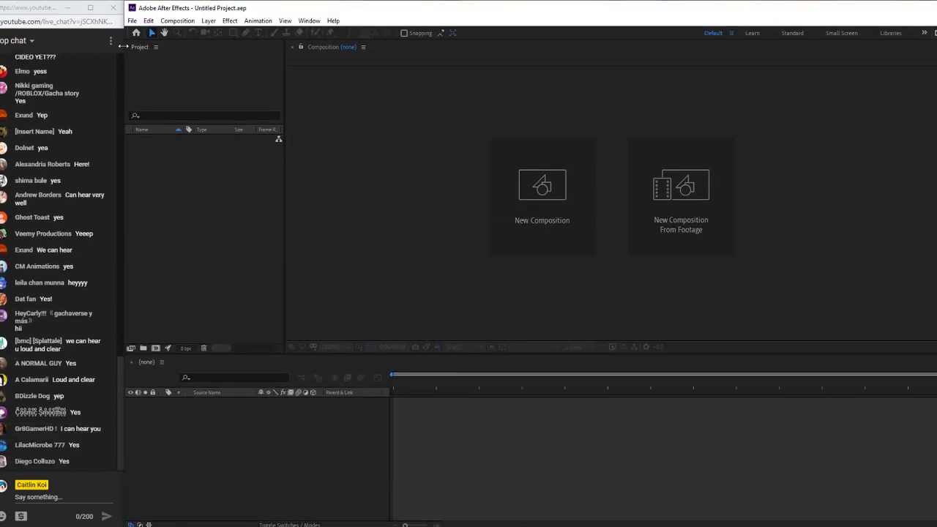
{"action": "left_click_drag", "start_coordinate": [123, 50], "coordinate": [103, 50]}
{"action": "left_click_drag", "start_coordinate": [57, 10], "coordinate": [42, 10]}
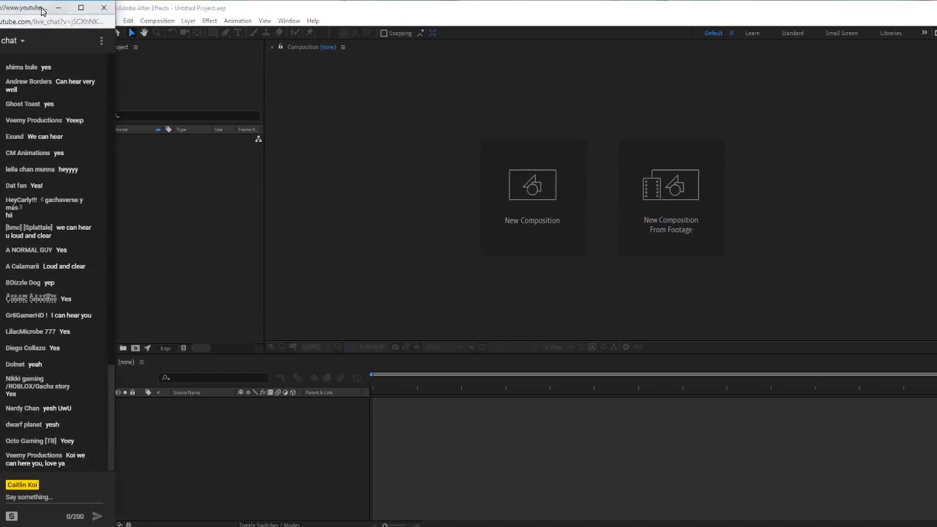
{"action": "left_click", "coordinate": [149, 13]}
{"action": "left_click_drag", "start_coordinate": [105, 74], "coordinate": [101, 74]}
{"action": "left_click", "coordinate": [110, 21]}
{"action": "mouse_move", "coordinate": [139, 23]}
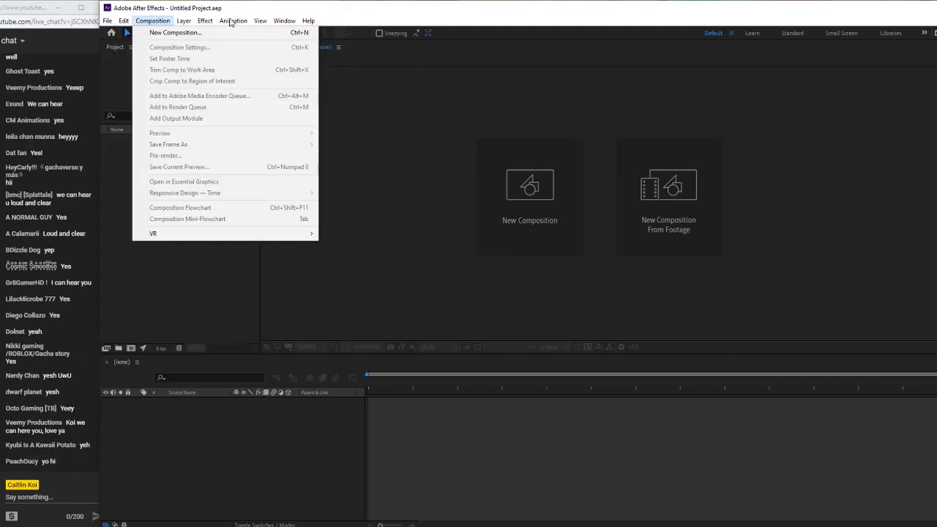
{"action": "left_click", "coordinate": [112, 23]}
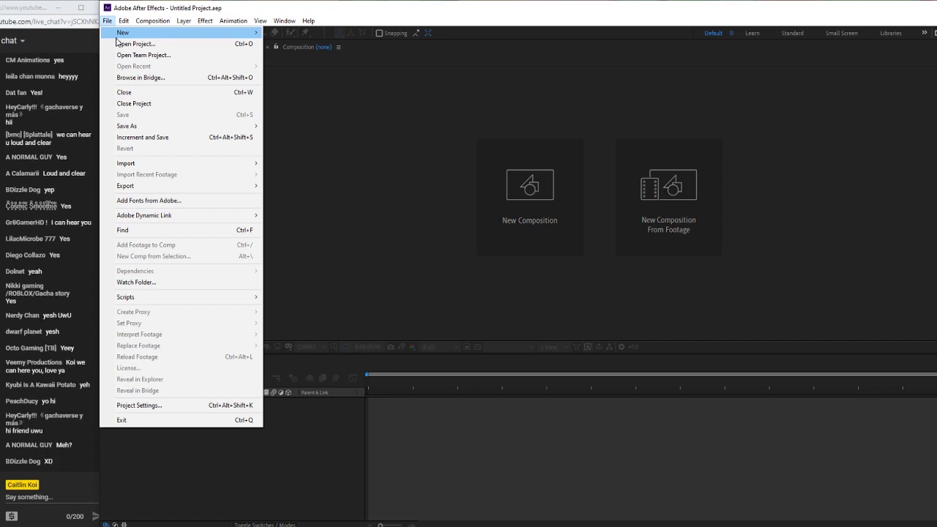
{"action": "mouse_move", "coordinate": [116, 38]}
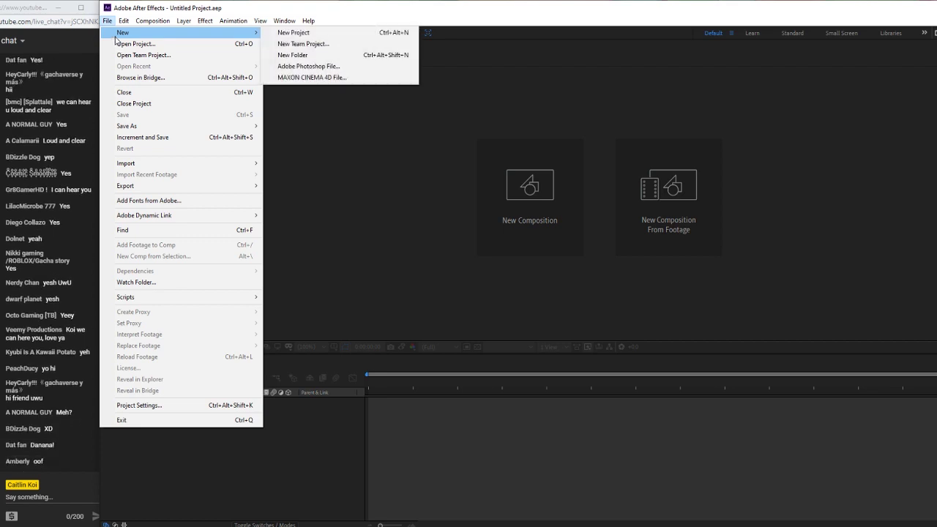
{"action": "left_click", "coordinate": [107, 20]}
{"action": "left_click", "coordinate": [152, 21]}
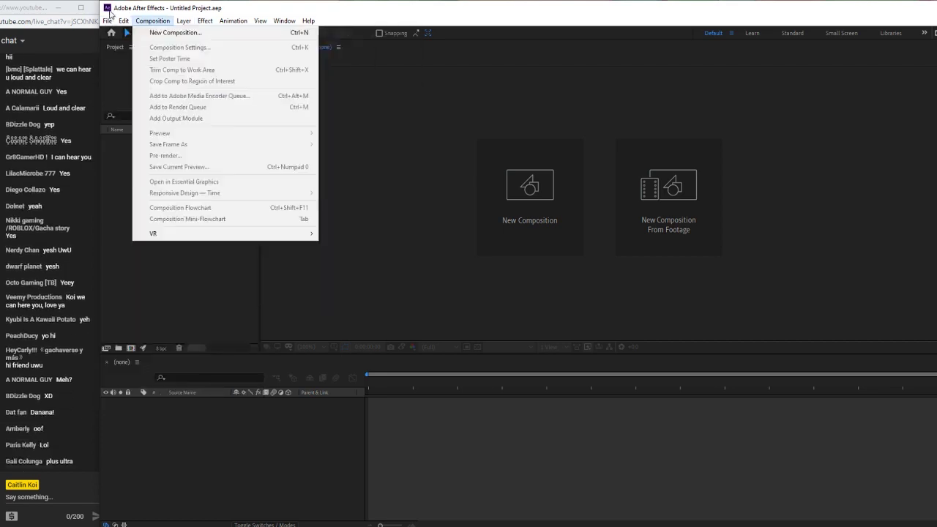
{"action": "mouse_move", "coordinate": [107, 20]}
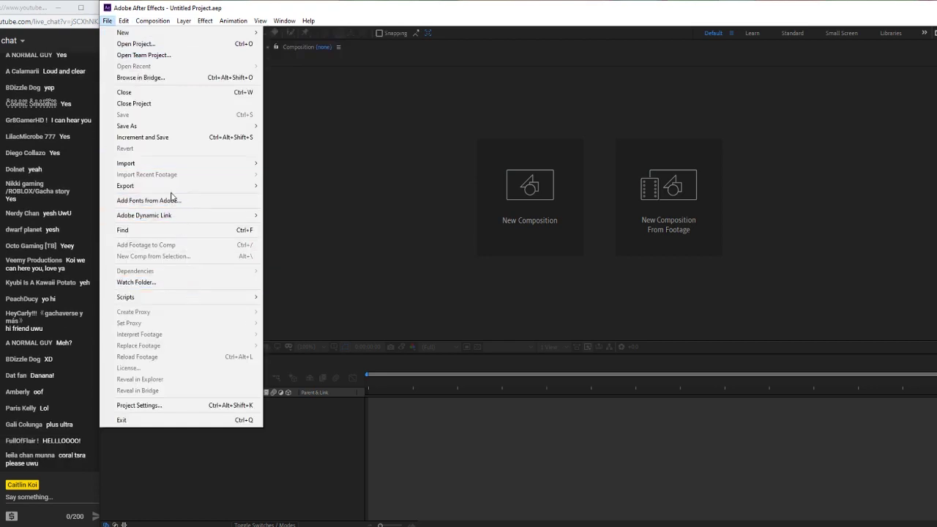
{"action": "mouse_move", "coordinate": [177, 192]}
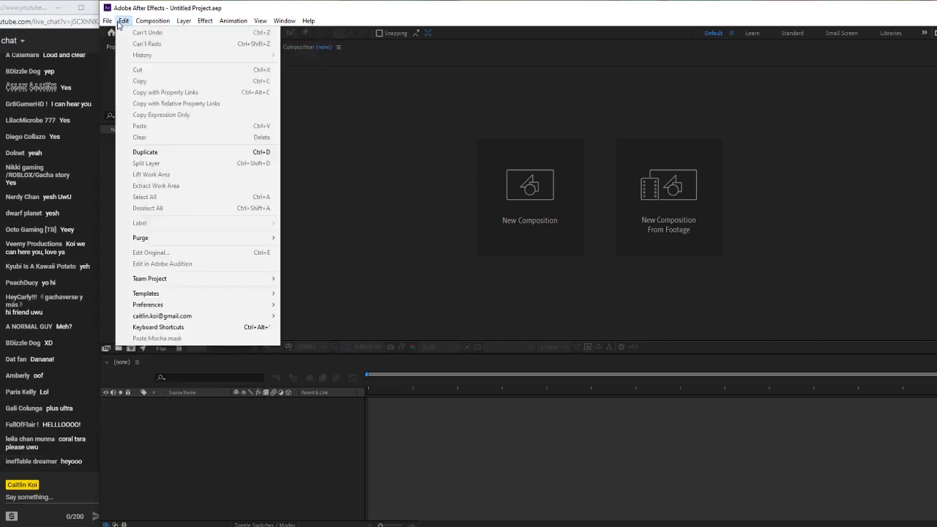
Create a new composition named bo_idle with the HDTV 1080 29.97 preset
{"action": "left_click", "coordinate": [152, 33]}
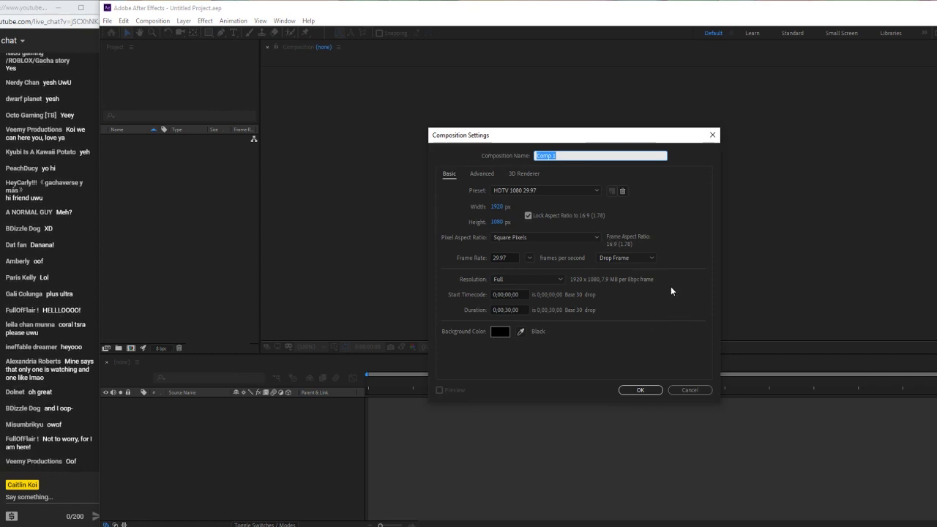
{"action": "type", "text": "bo_idle"}
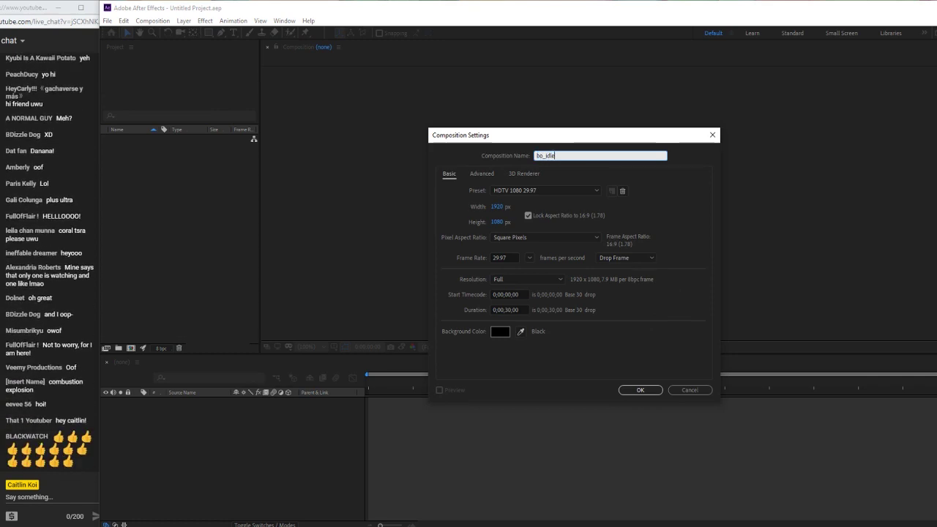
{"action": "left_click", "coordinate": [642, 391]}
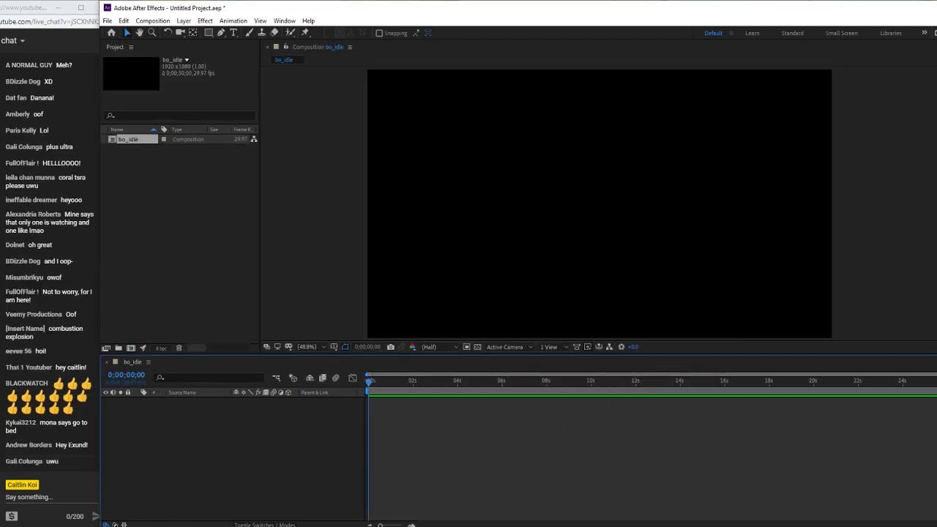
Switch to File Explorer and open the bo_idle folder inside animation layers
{"action": "left_click", "coordinate": [76, 504]}
{"action": "left_click_drag", "start_coordinate": [673, 92], "coordinate": [475, 77]}
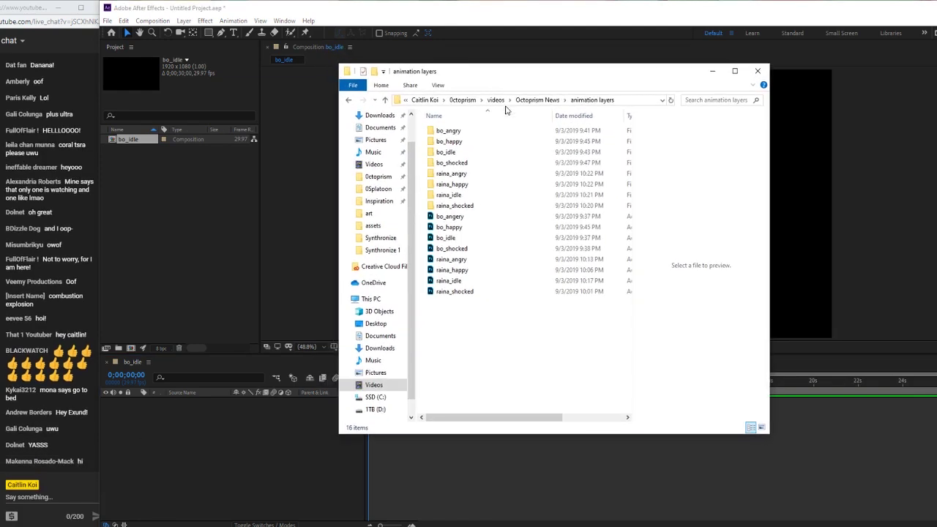
{"action": "double_click", "coordinate": [447, 153]}
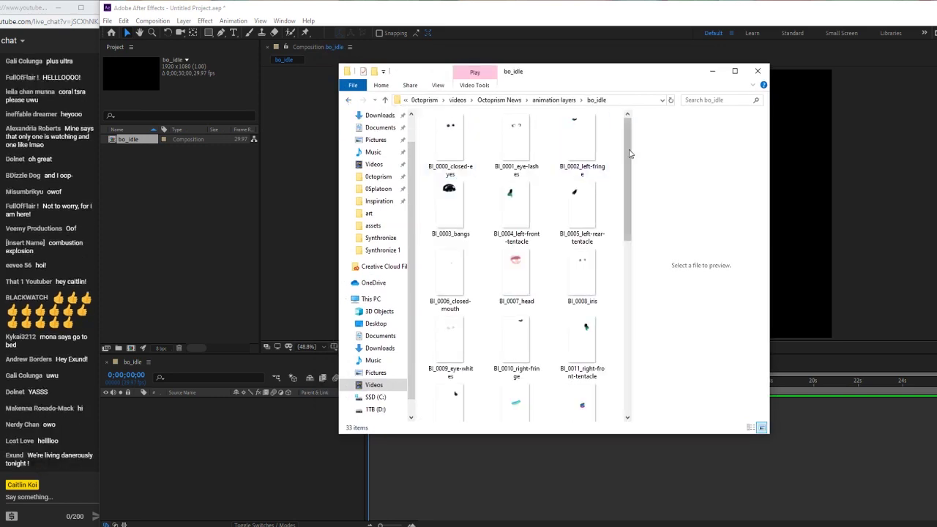
Look through the layer images in the bo_idle folder and import all of them into the After Effects project
{"action": "left_click_drag", "start_coordinate": [632, 154], "coordinate": [632, 276]}
{"action": "right_click", "coordinate": [628, 372]}
{"action": "left_click", "coordinate": [634, 378]}
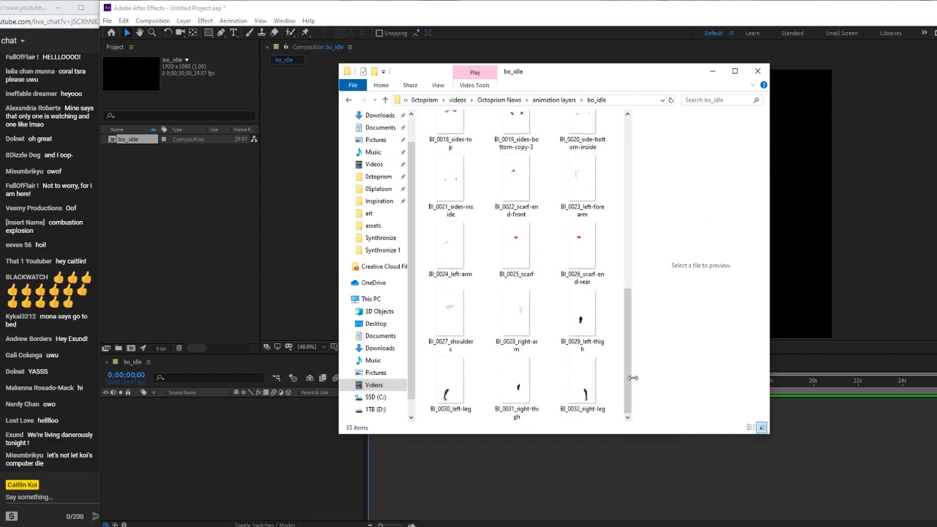
{"action": "left_click", "coordinate": [602, 389]}
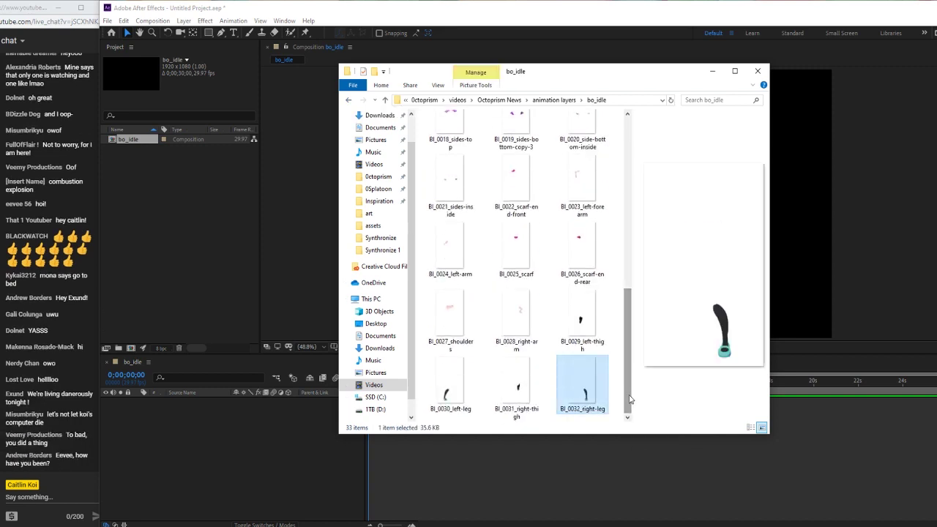
{"action": "left_click_drag", "start_coordinate": [629, 399], "coordinate": [631, 227]}
{"action": "key", "text": "ctrl+a"}
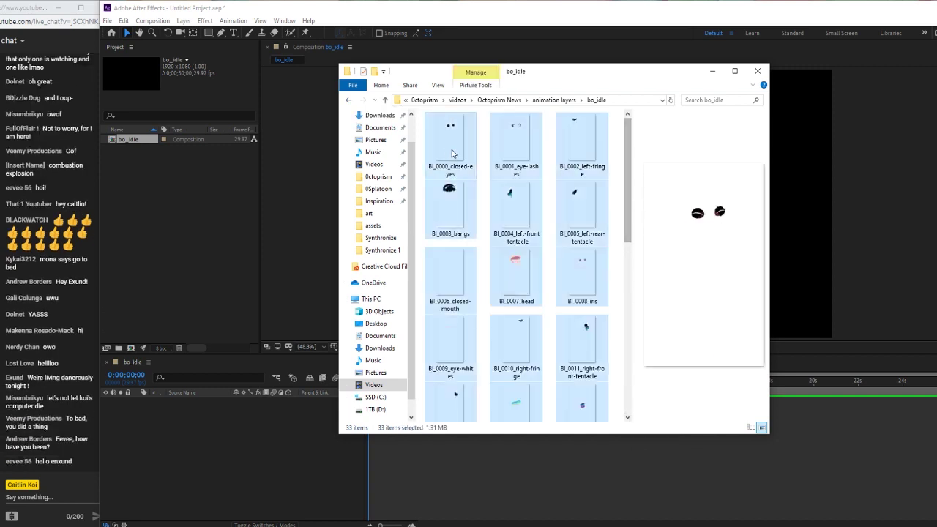
{"action": "left_click_drag", "start_coordinate": [467, 151], "coordinate": [162, 247]}
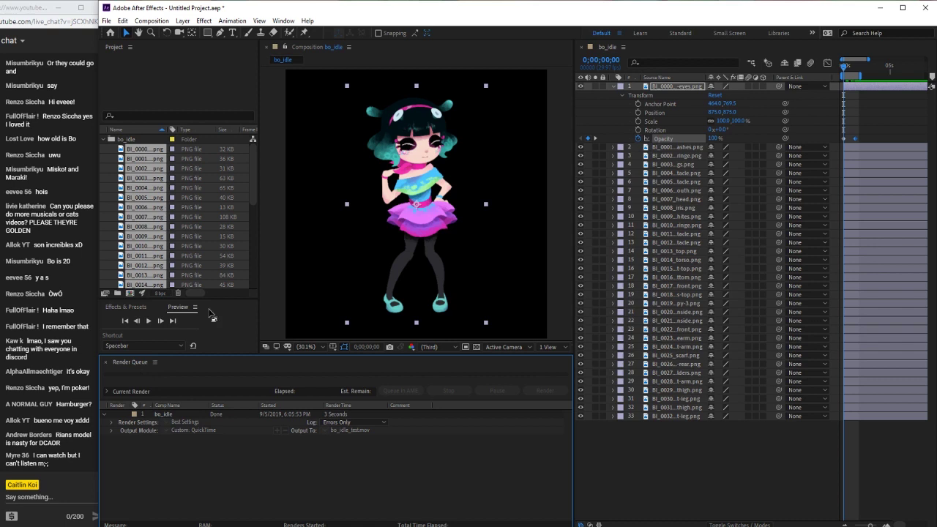
Enlarge the composition viewer by shrinking the Render Queue area beneath it
{"action": "left_click_drag", "start_coordinate": [372, 354], "coordinate": [391, 447]}
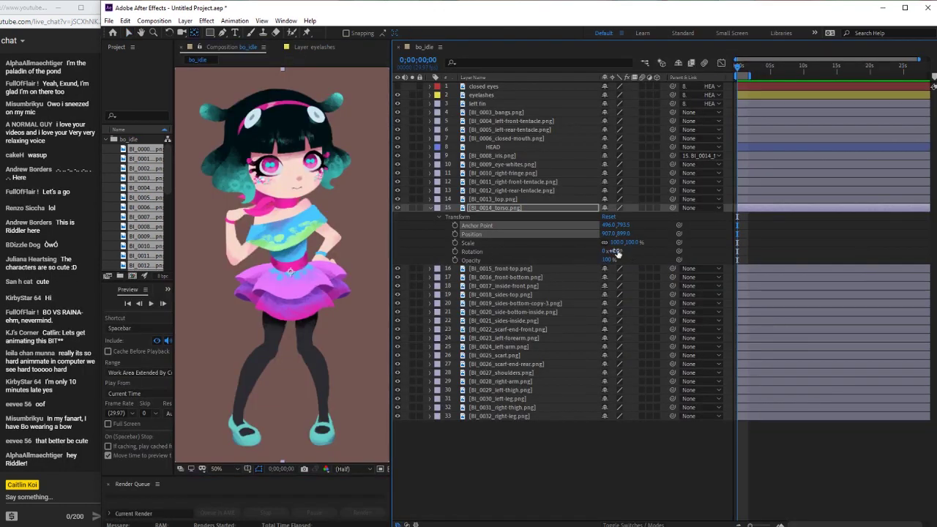
Parent the HEAD layer to BI_0014_torso.png, testing the torso's rotation and undoing the test
{"action": "mouse_move", "coordinate": [617, 253]}
{"action": "left_mouse_down"}
{"action": "mouse_move", "coordinate": [631, 252]}
{"action": "mouse_move", "coordinate": [615, 252]}
{"action": "left_mouse_up"}
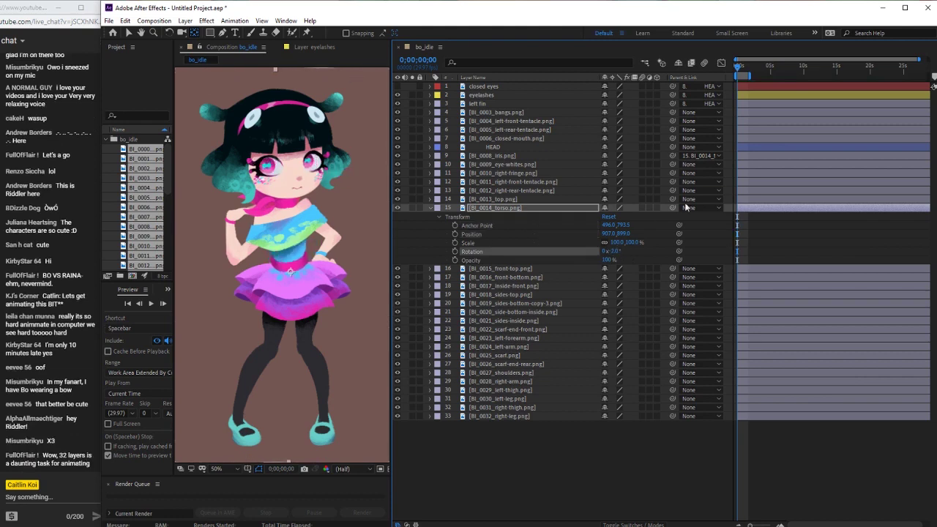
{"action": "left_click", "coordinate": [695, 147]}
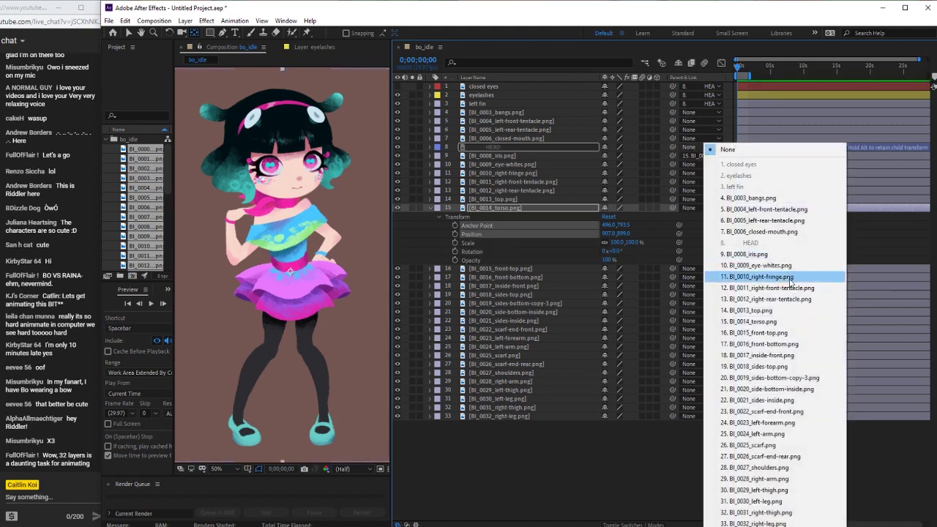
{"action": "left_click", "coordinate": [776, 324]}
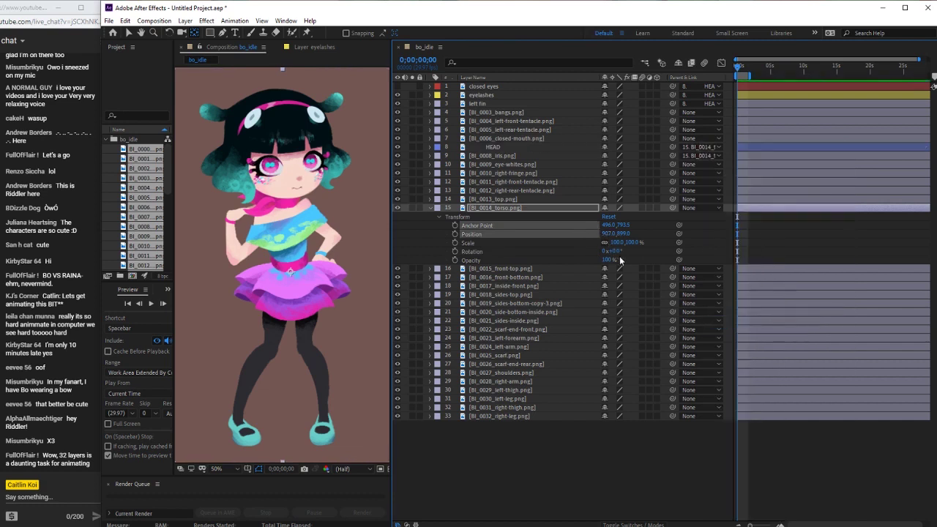
{"action": "left_click_drag", "start_coordinate": [625, 253], "coordinate": [634, 253]}
{"action": "key", "text": "ctrl+z"}
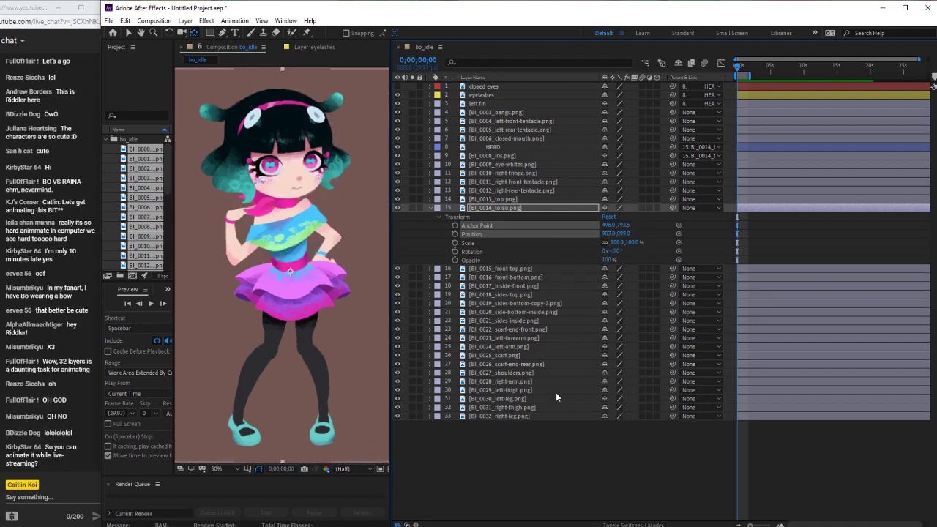
{"action": "left_click", "coordinate": [517, 481]}
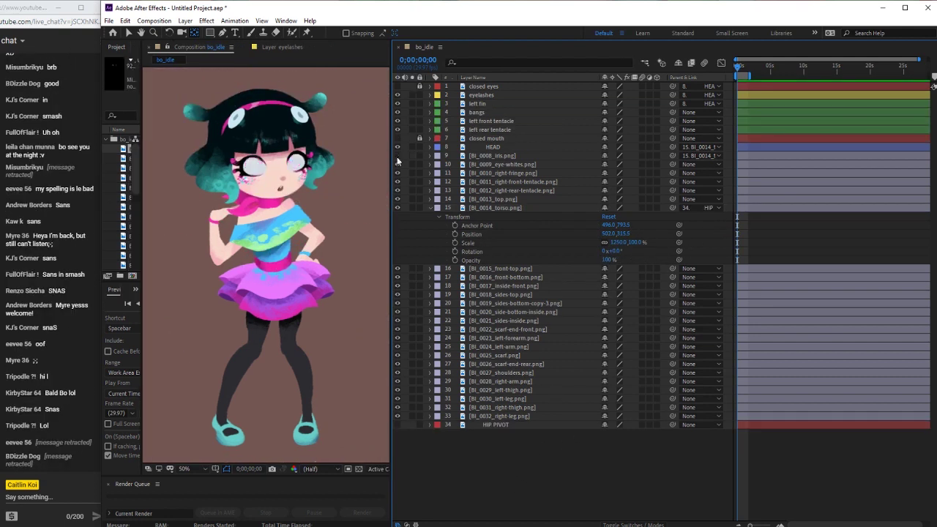
Expand the transform properties of BI_0008_iris.png and try shifting its X position to 484
{"action": "left_click", "coordinate": [454, 158]}
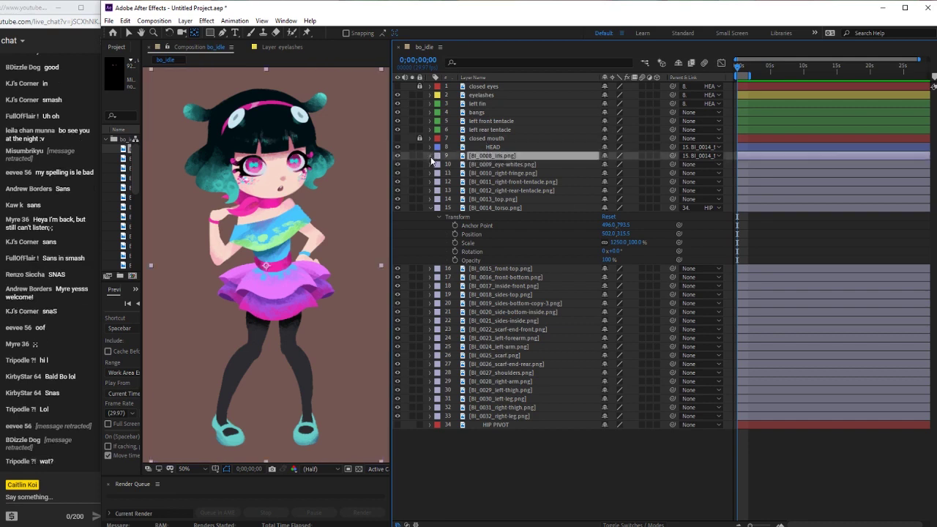
{"action": "left_click", "coordinate": [431, 157]}
{"action": "left_click", "coordinate": [441, 165]}
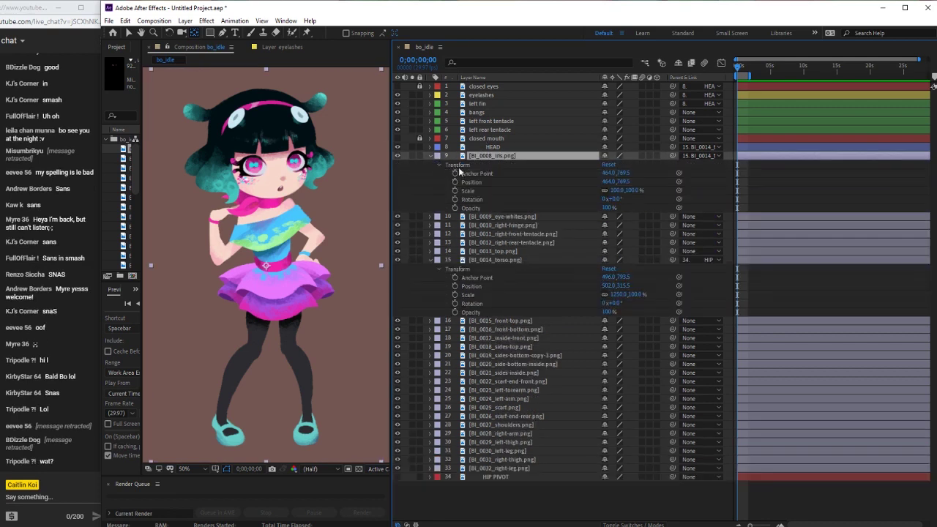
{"action": "left_click_drag", "start_coordinate": [605, 182], "coordinate": [622, 183]}
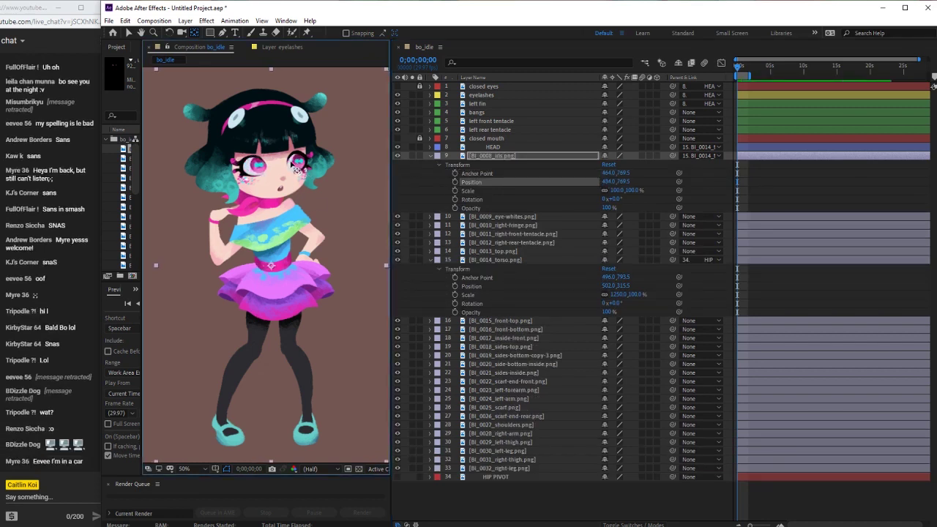
{"action": "key", "text": "v"}
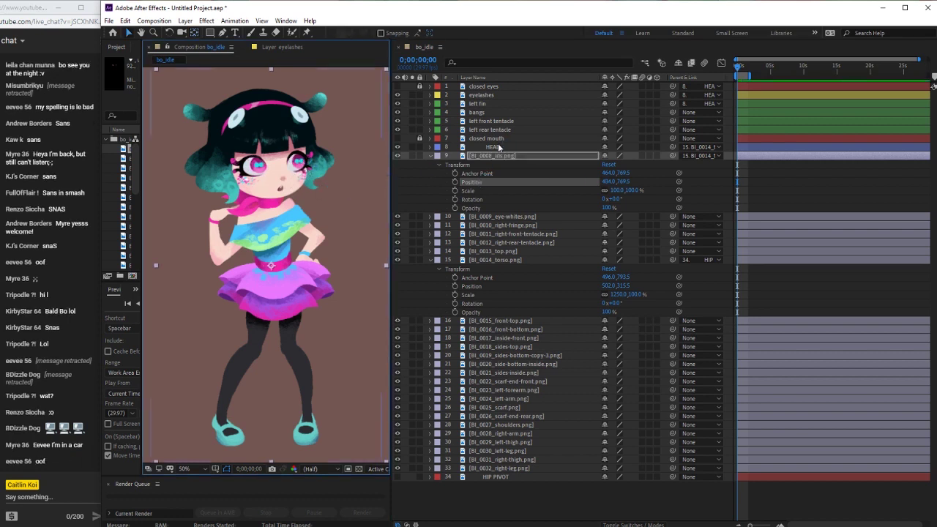
{"action": "mouse_move", "coordinate": [303, 162]}
{"action": "left_mouse_down"}
{"action": "mouse_move", "coordinate": [288, 165]}
{"action": "mouse_move", "coordinate": [310, 157]}
{"action": "mouse_move", "coordinate": [298, 164]}
{"action": "left_mouse_up"}
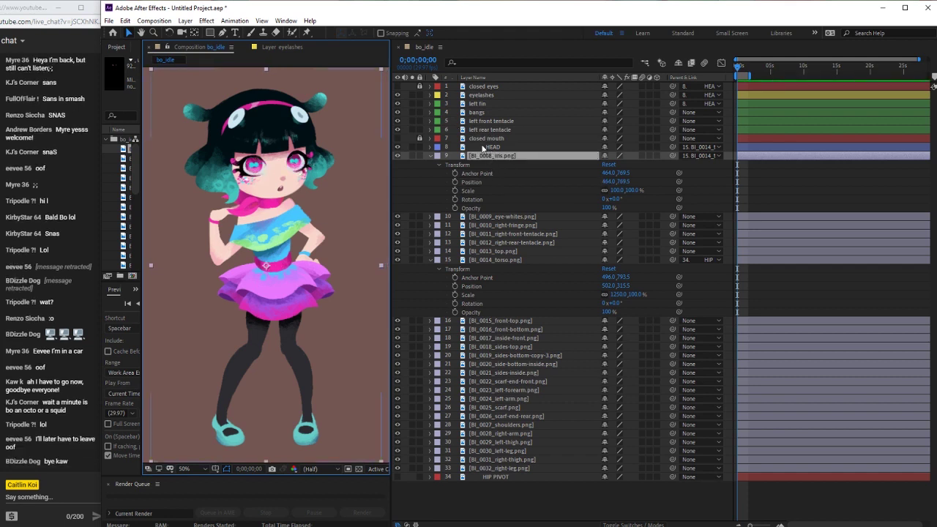
Rename the BI_0008_iris.png layer as iris, returning to the bo_idle composition view
{"action": "double_click", "coordinate": [483, 156]}
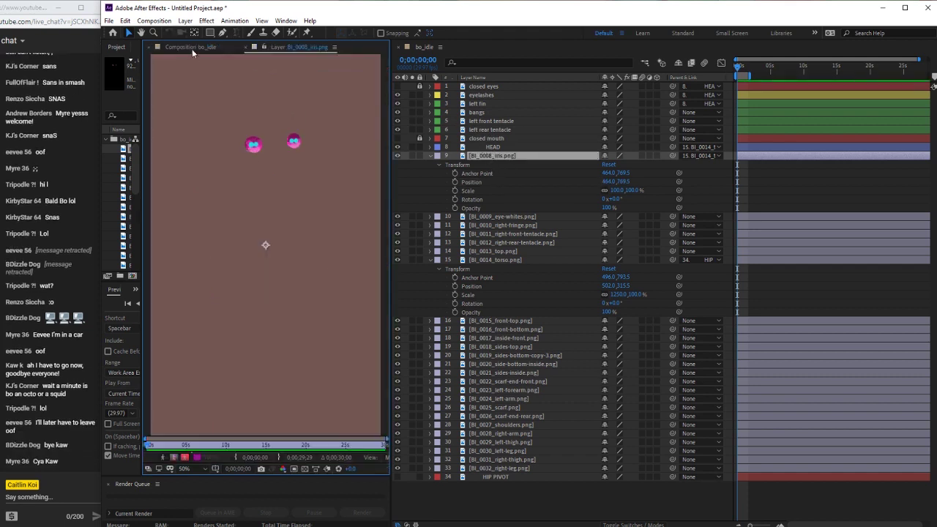
{"action": "left_click", "coordinate": [192, 47]}
{"action": "key", "text": "Return"}
{"action": "type", "text": "iris"}
{"action": "key", "text": "Return"}
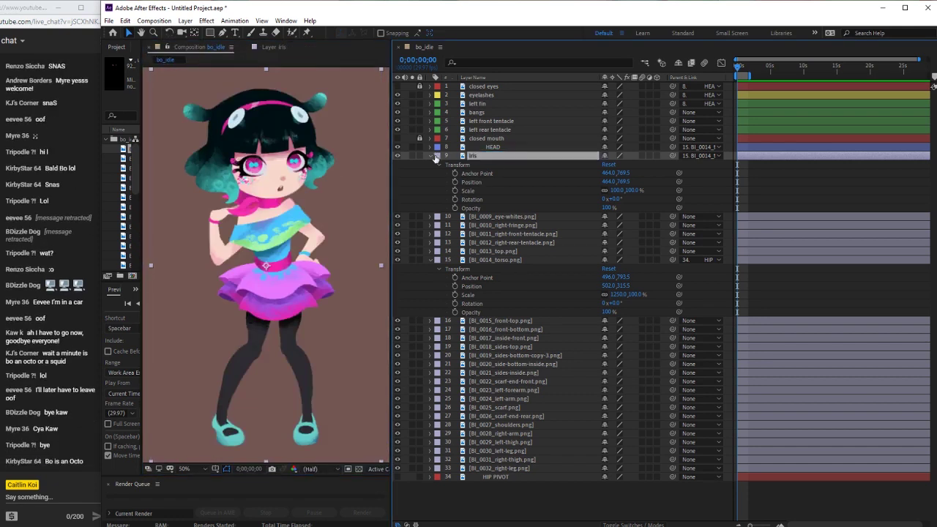
Rename the BI_0012_right-rear-tentacle.png layer as right rear tentacle and give it the Green label colour
{"action": "type", "text": "t"}
{"action": "type", "text": "entacle"}
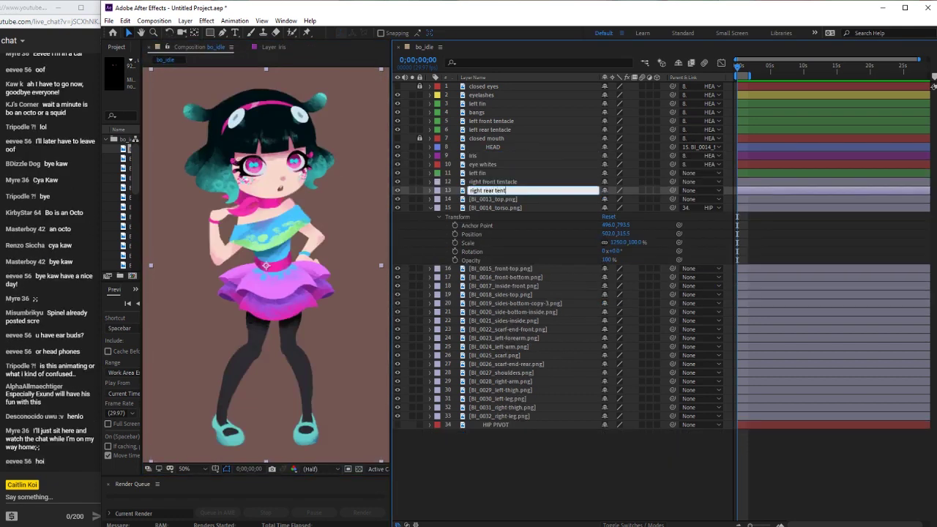
{"action": "key", "text": "Return"}
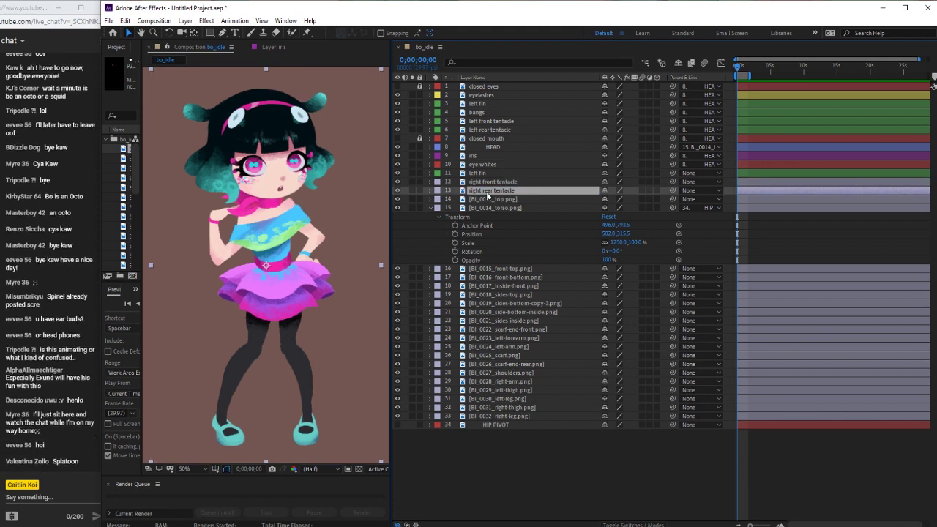
{"action": "left_click", "coordinate": [435, 196]}
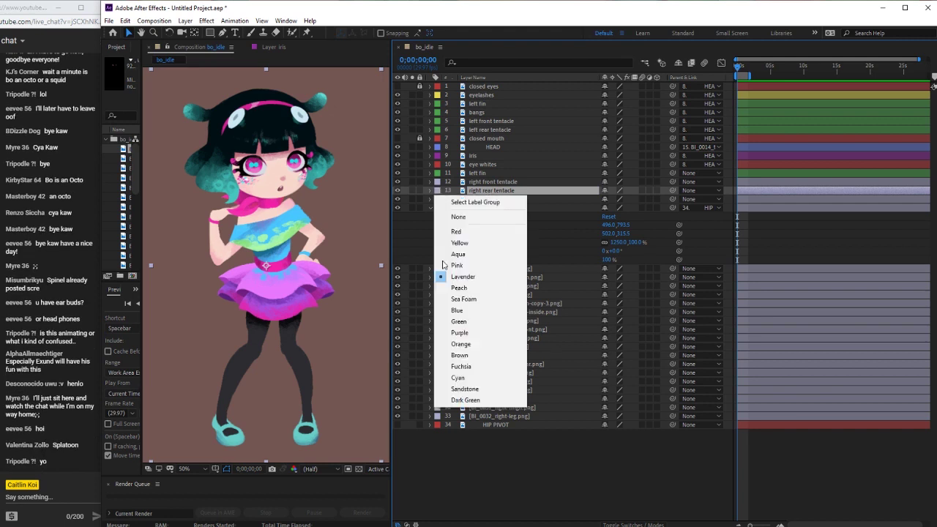
{"action": "left_click", "coordinate": [453, 321]}
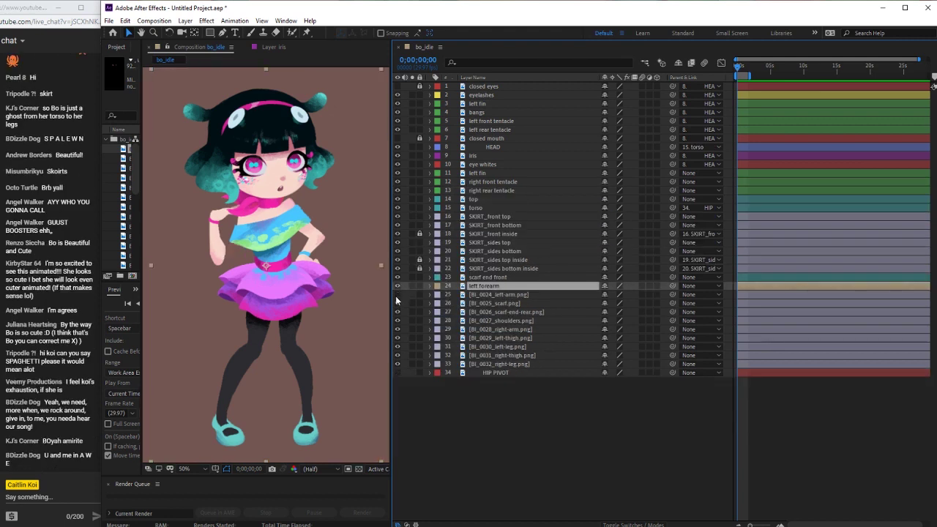
Rename the BI_0024_left-arm.png layer as left upper arm and give it the Sandstone label colour
{"action": "left_click", "coordinate": [505, 296]}
{"action": "key", "text": "Return"}
{"action": "type", "text": "left"}
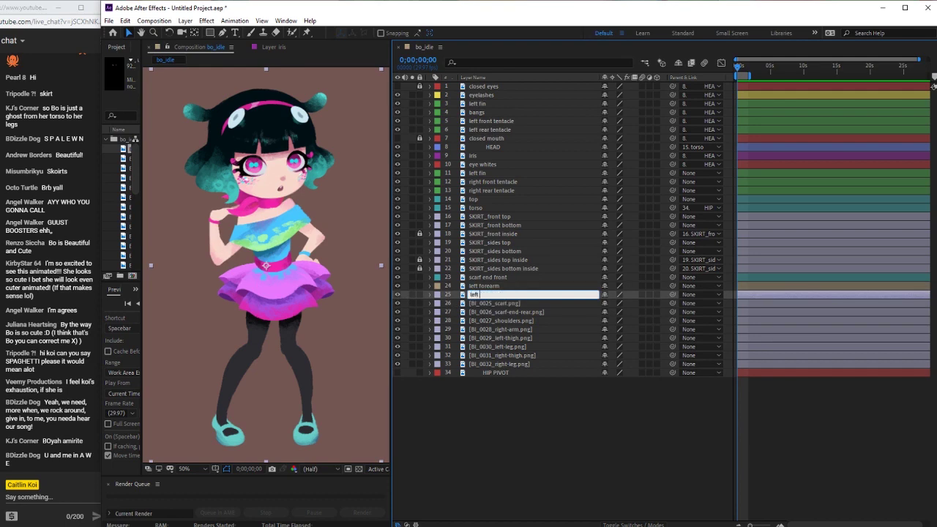
{"action": "type", "text": " upper arm"}
{"action": "key", "text": "Return"}
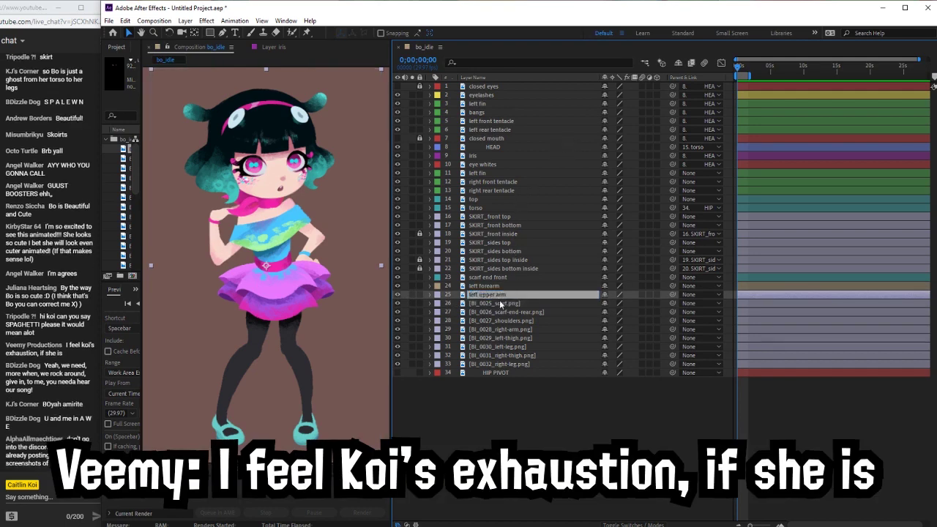
{"action": "left_click", "coordinate": [437, 294]}
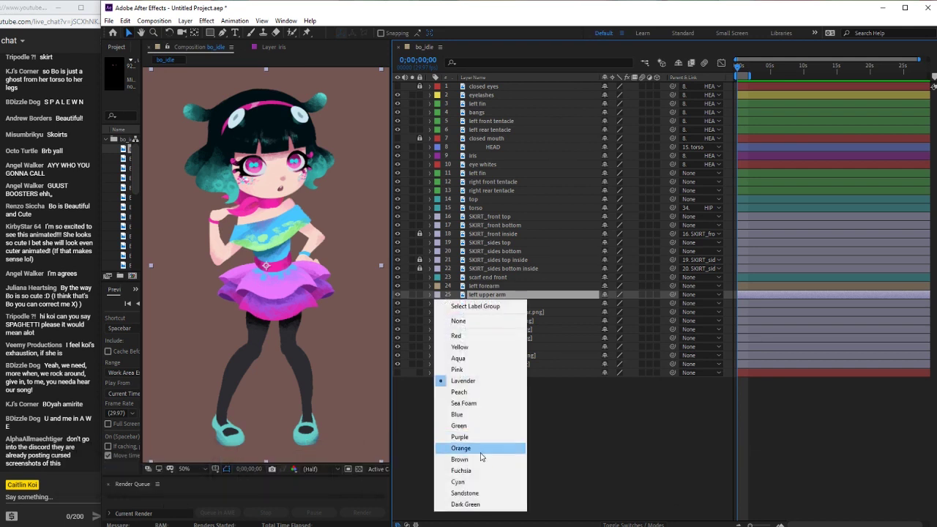
{"action": "left_click", "coordinate": [475, 494]}
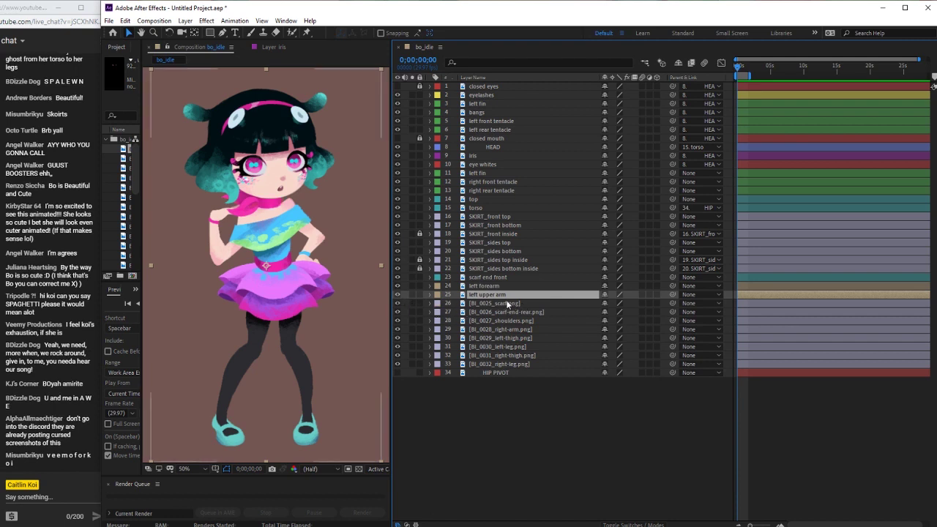
Rename the BI_0025_scarf.png layer as scarf and give it the Cyan label colour
{"action": "left_click", "coordinate": [508, 304]}
{"action": "key", "text": "Return"}
{"action": "type", "text": "scarf"}
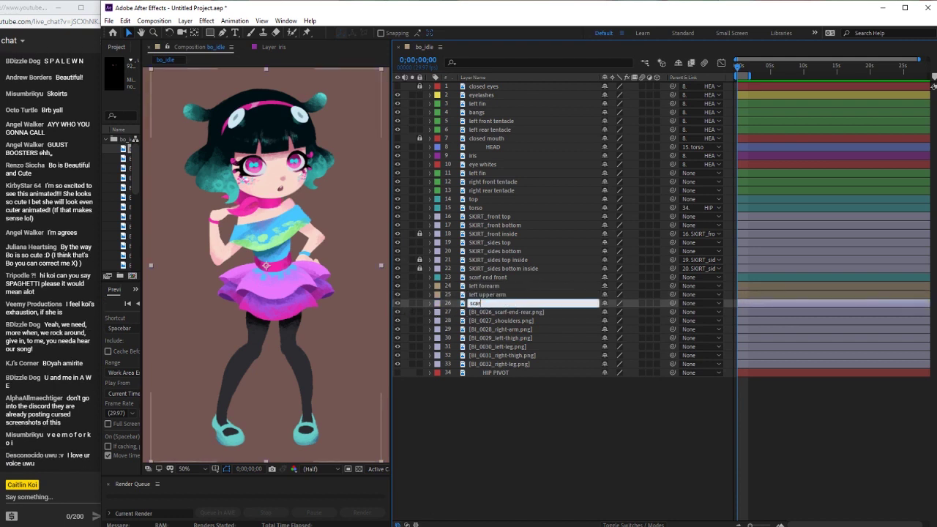
{"action": "key", "text": "Return"}
{"action": "left_click", "coordinate": [439, 302]}
{"action": "left_click", "coordinate": [477, 489]}
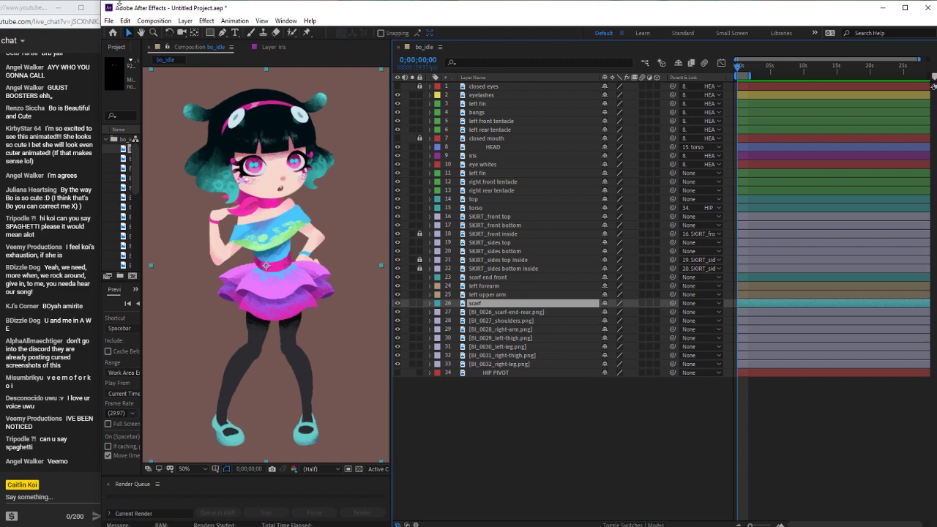
Save the project as bo_idle in the animations folder, then select the BI_0026_scarf-end-rear.png layer
{"action": "left_click", "coordinate": [108, 20]}
{"action": "mouse_move", "coordinate": [135, 129]}
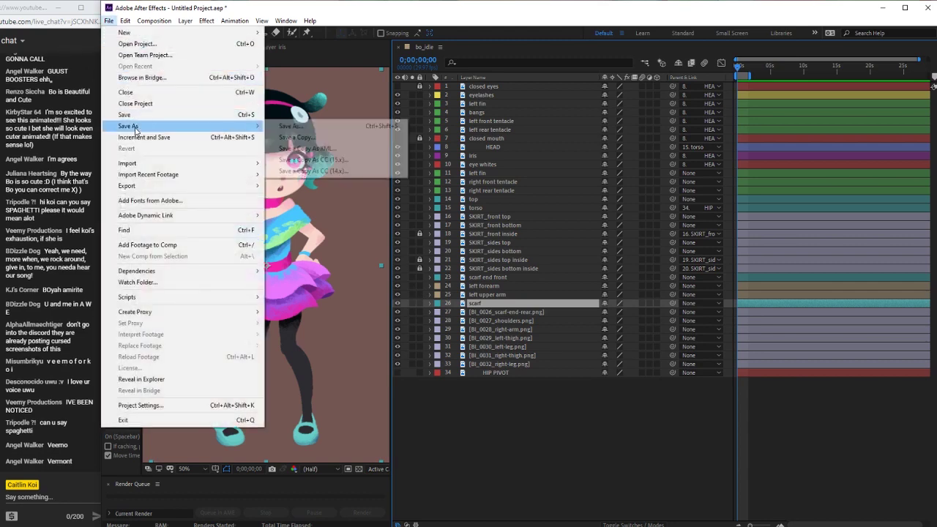
{"action": "left_click", "coordinate": [291, 126]}
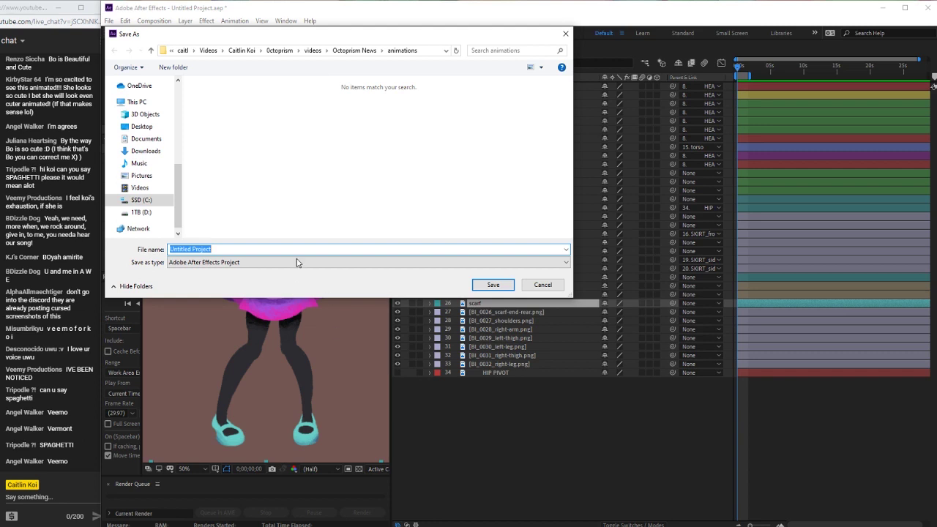
{"action": "type", "text": "bo_idle"}
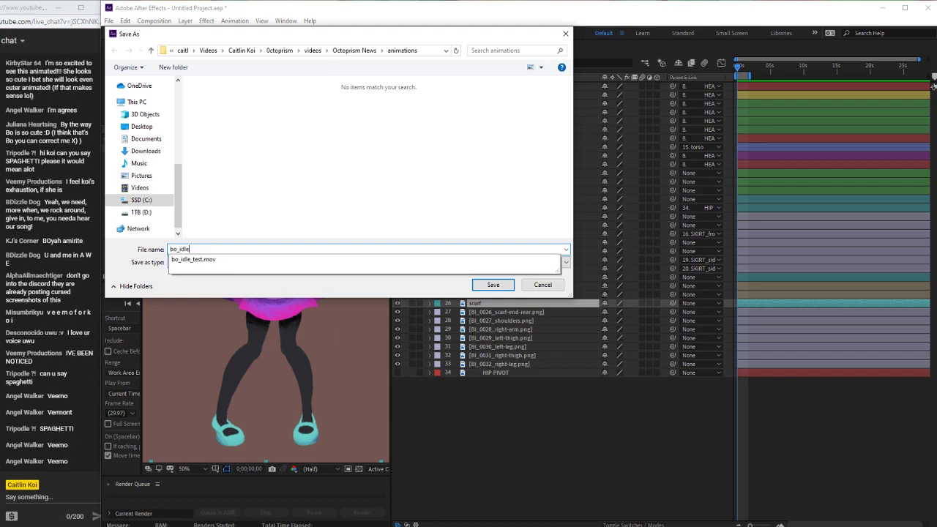
{"action": "key", "text": "Return"}
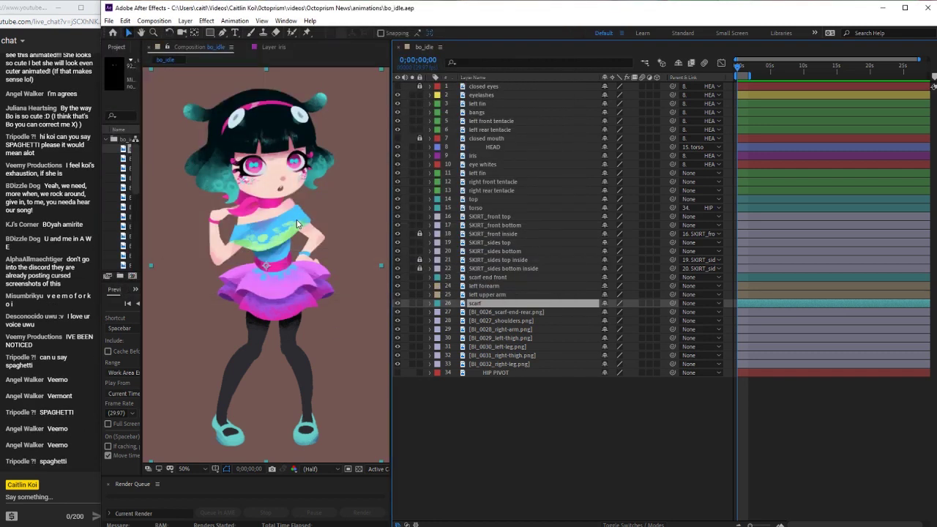
{"action": "left_click", "coordinate": [516, 312]}
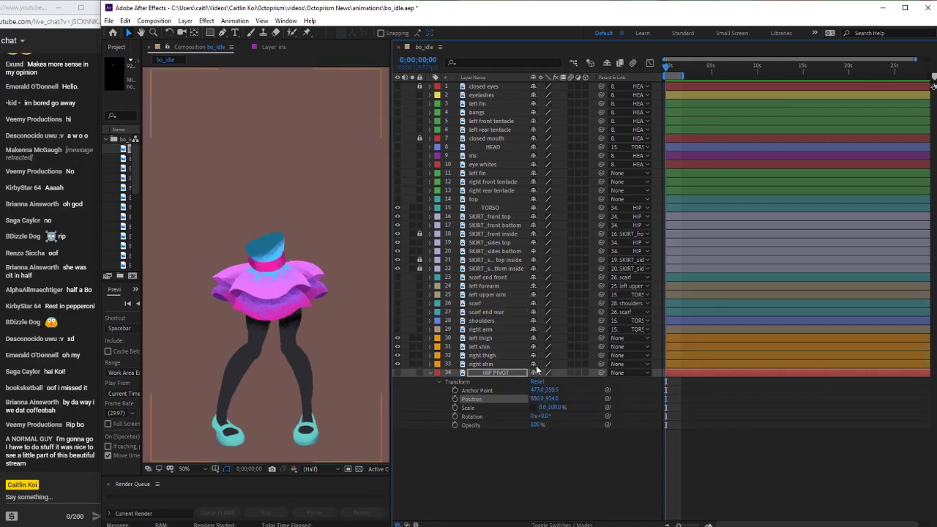
Expand the TORSO layer's transform properties and try changing the horizontal scale of the HIP PIVOT layer
{"action": "left_click", "coordinate": [498, 209]}
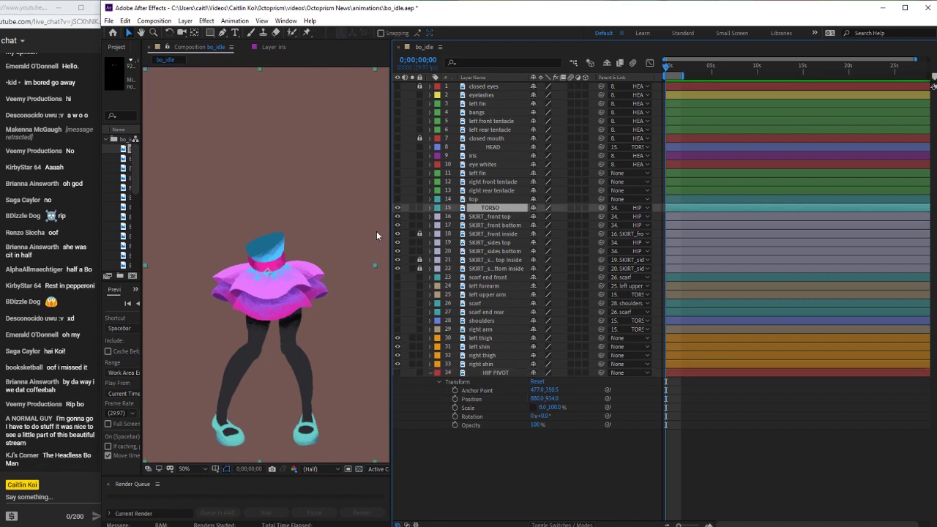
{"action": "mouse_move", "coordinate": [548, 251]}
{"action": "left_mouse_down"}
{"action": "mouse_move", "coordinate": [586, 251]}
{"action": "mouse_move", "coordinate": [546, 251]}
{"action": "left_mouse_up"}
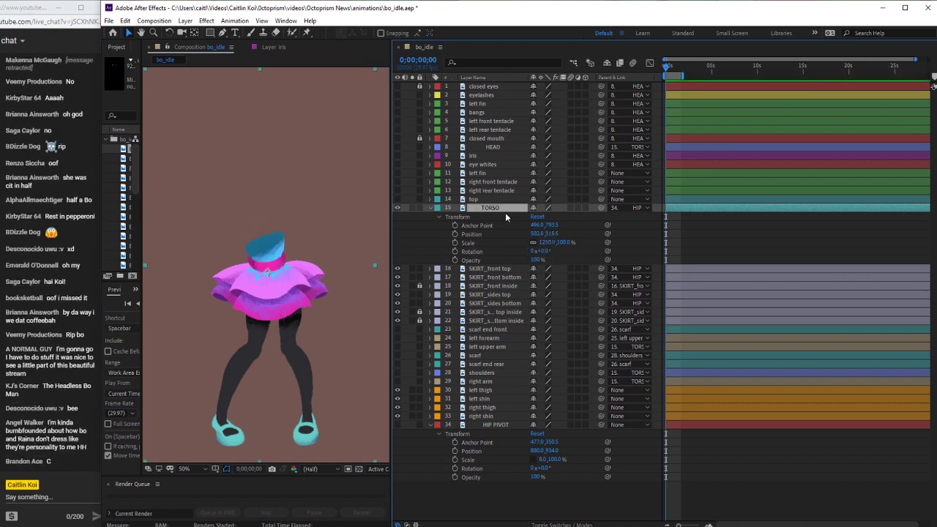
{"action": "left_click", "coordinate": [546, 459]}
{"action": "key", "text": "Return"}
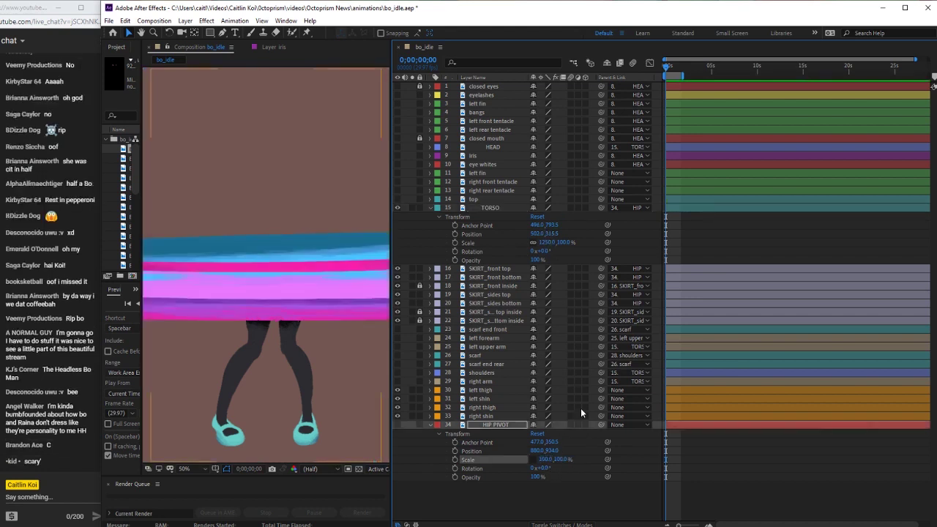
Set the TORSO layer's parent to None and test the HIP PIVOT layer's horizontal scale again
{"action": "left_click", "coordinate": [630, 208]}
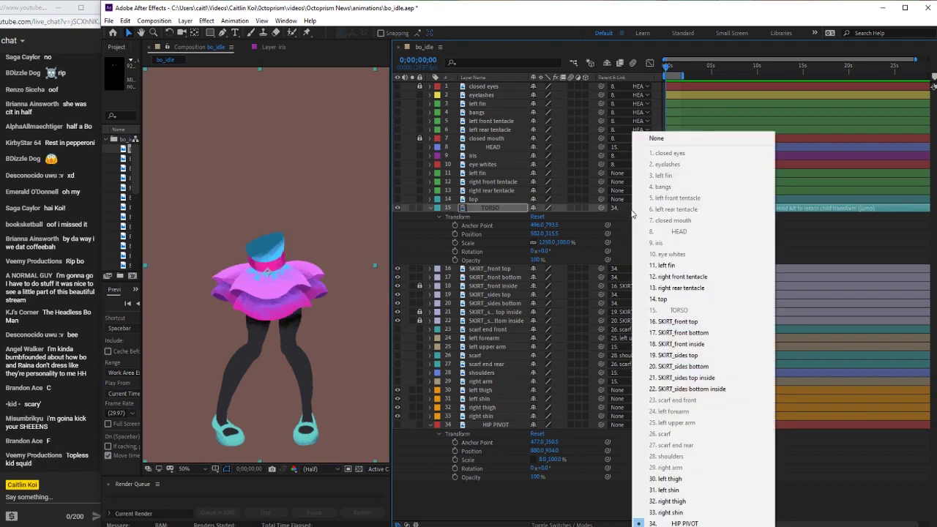
{"action": "left_click", "coordinate": [667, 143]}
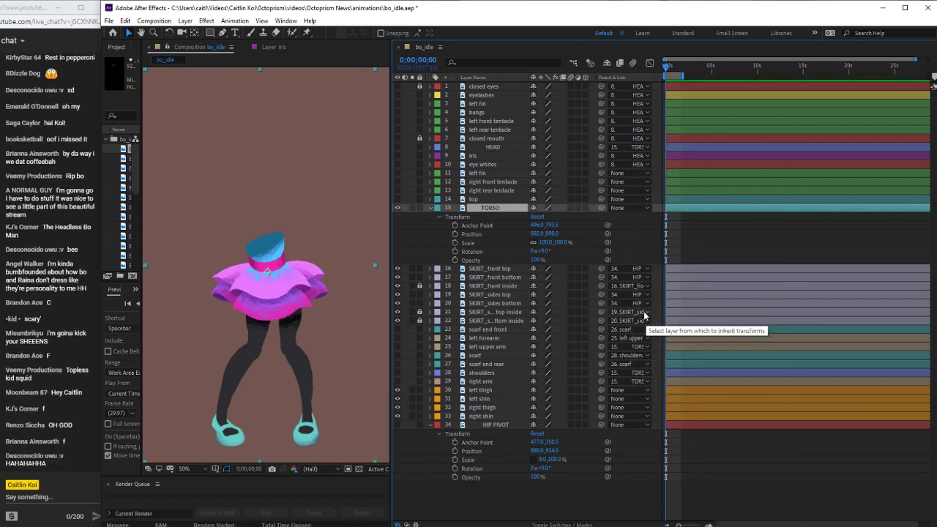
{"action": "left_click", "coordinate": [544, 459]}
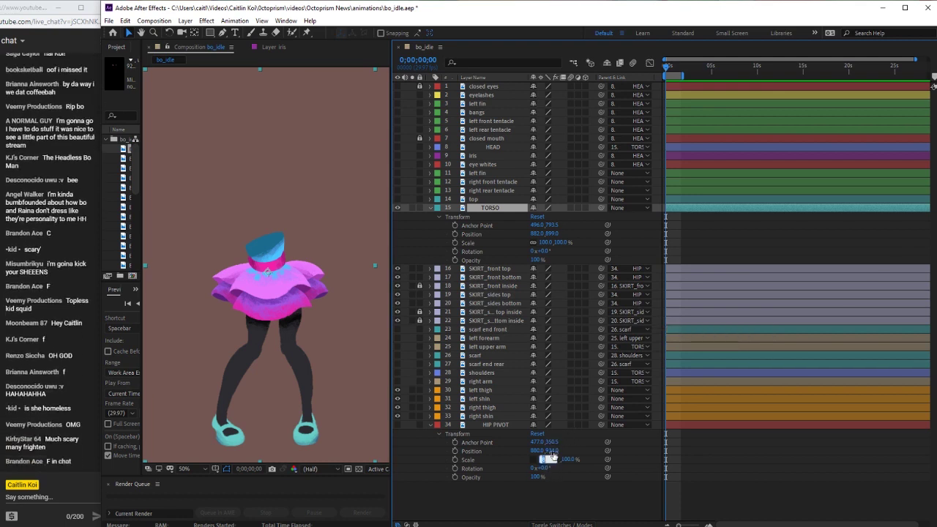
{"action": "type", "text": "9"}
{"action": "key", "text": "Return"}
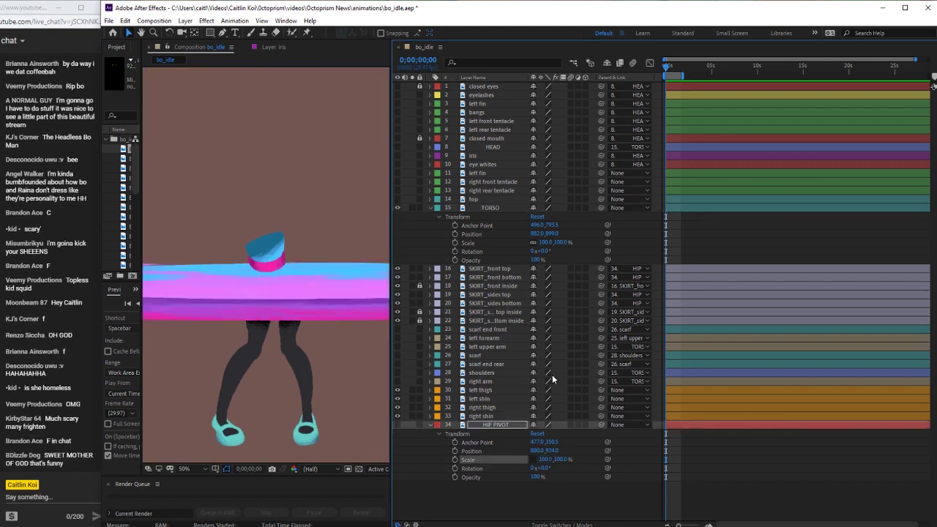
Set the parent to None for SKIRT_front top, SKIRT_front bottom, SKIRT_sides top and SKIRT_sides bottom
{"action": "left_click", "coordinate": [629, 269]}
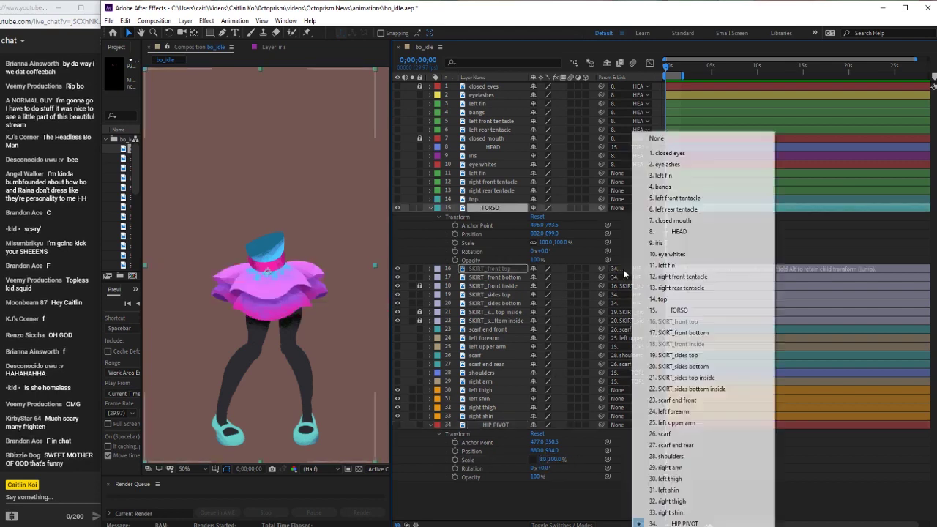
{"action": "left_click", "coordinate": [669, 139]}
{"action": "left_click", "coordinate": [627, 279]}
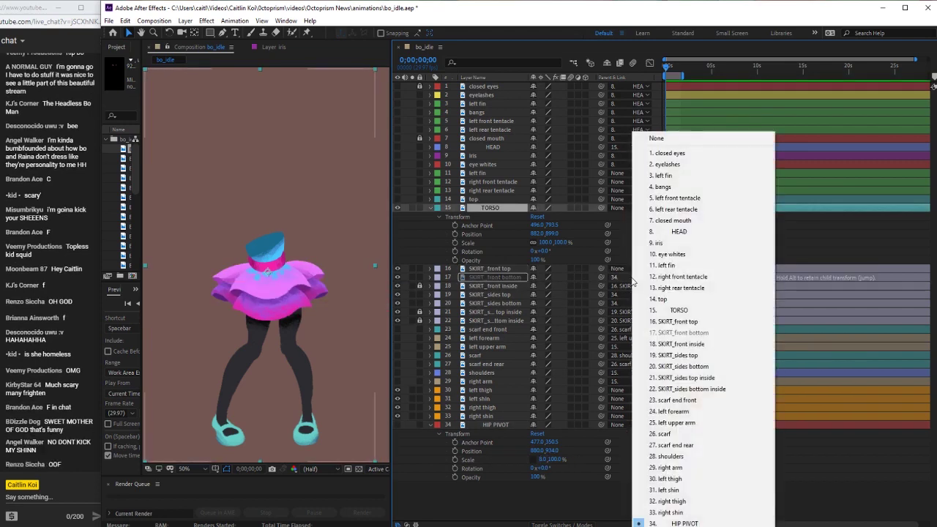
{"action": "left_click", "coordinate": [666, 139]}
{"action": "left_click", "coordinate": [628, 294]}
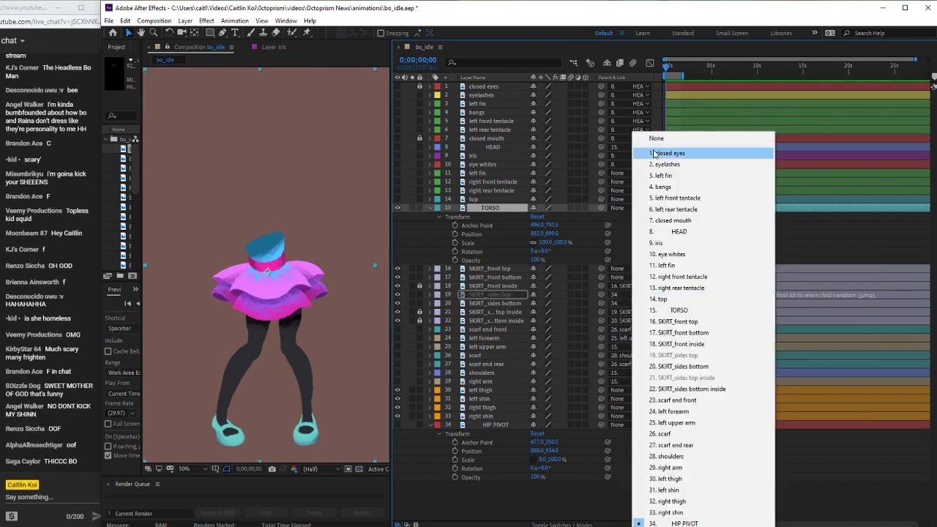
{"action": "left_click", "coordinate": [659, 139]}
{"action": "left_click", "coordinate": [628, 303]}
{"action": "left_click", "coordinate": [659, 139]}
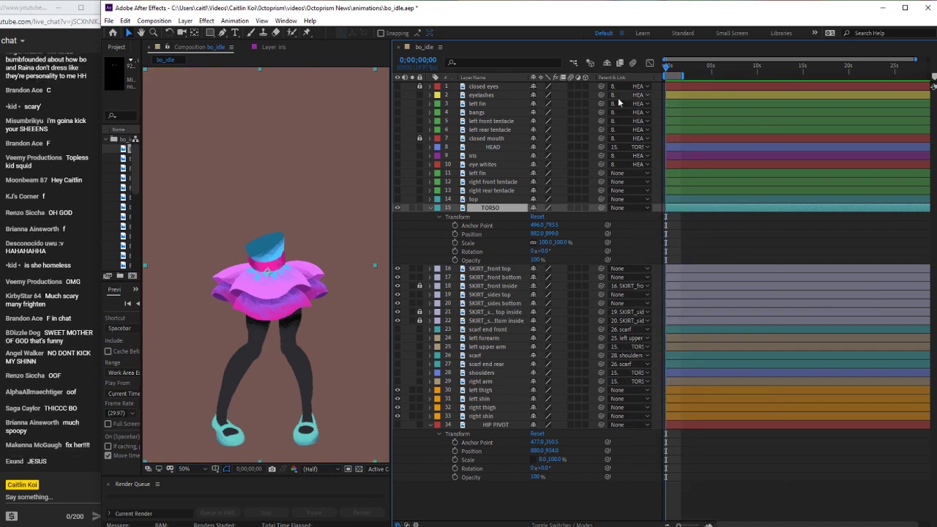
Set the HIP PIVOT layer's horizontal scale to 100%
{"action": "left_click", "coordinate": [543, 459]}
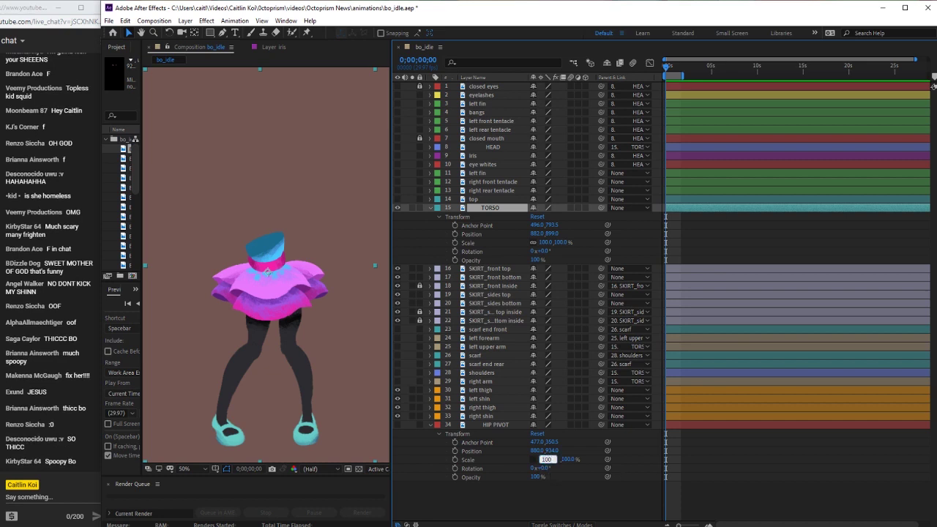
{"action": "type", "text": "100"}
{"action": "key", "text": "Return"}
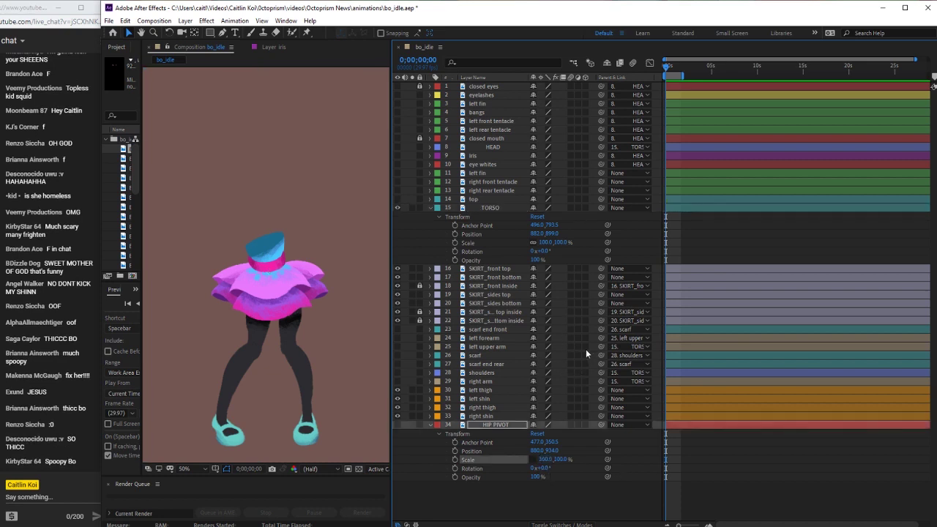
{"action": "key", "text": "ctrl+z"}
Parent the second left fin layer and the right front and right rear tentacle layers to HEAD
{"action": "left_click", "coordinate": [630, 175]}
{"action": "left_click", "coordinate": [645, 230]}
{"action": "left_click", "coordinate": [629, 190]}
{"action": "left_click", "coordinate": [629, 191]}
{"action": "left_click", "coordinate": [630, 190]}
{"action": "left_click", "coordinate": [672, 236]}
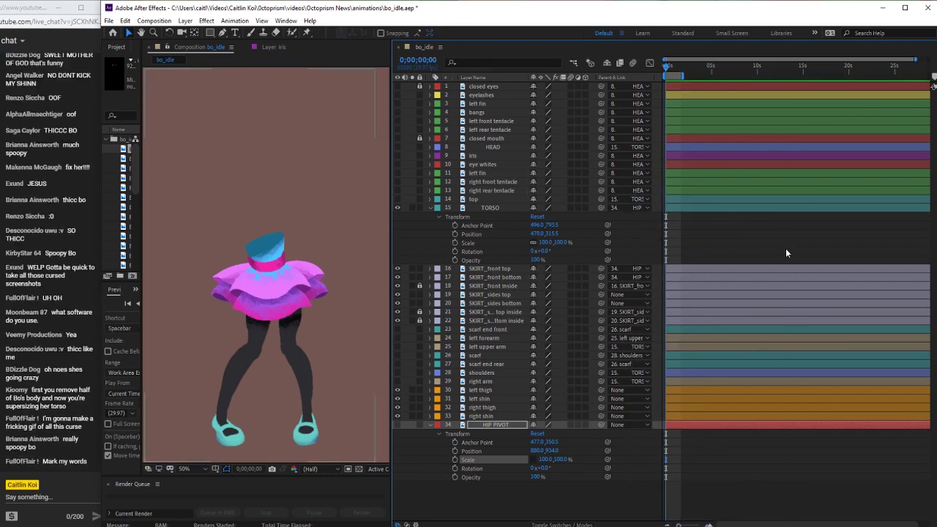
Expand the SKIRT_front bottom layer's transform properties and try shifting its anchor point horizontally
{"action": "left_click", "coordinate": [430, 278]}
{"action": "left_click", "coordinate": [473, 278]}
{"action": "left_click", "coordinate": [440, 286]}
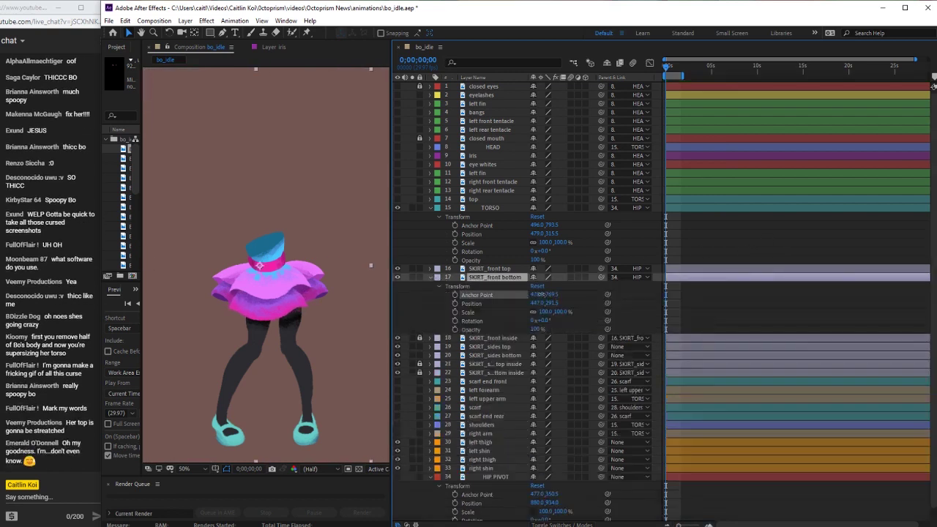
{"action": "left_click_drag", "start_coordinate": [532, 295], "coordinate": [546, 296]}
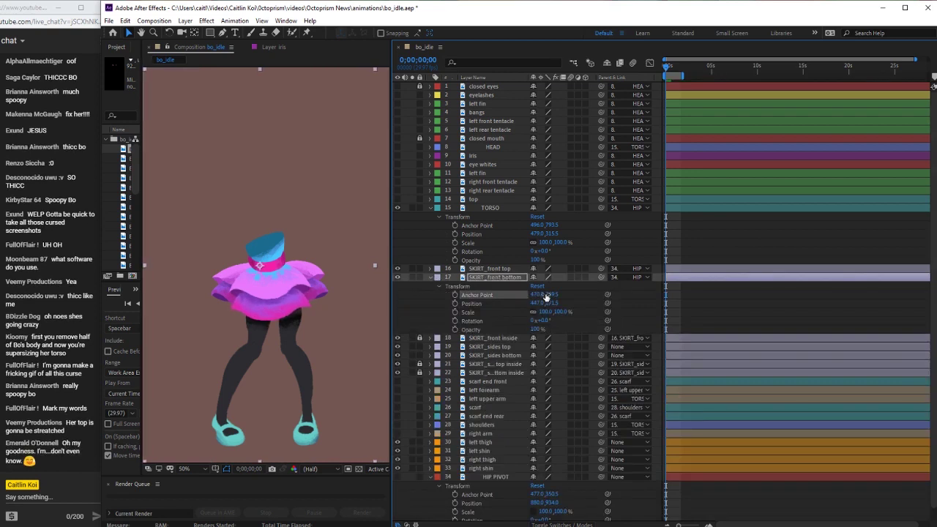
{"action": "left_click", "coordinate": [431, 277]}
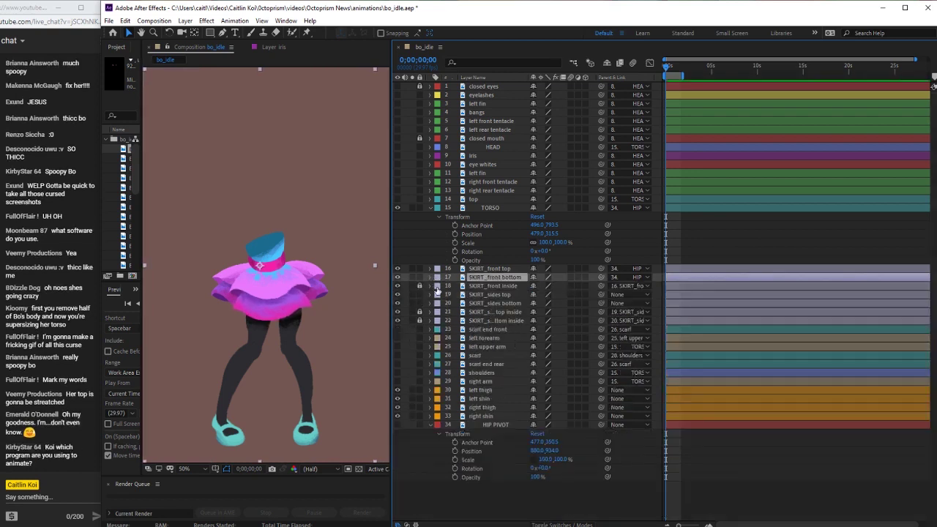
Test a horizontal position shift of the SKIRT_front bottom layer and undo it
{"action": "left_click", "coordinate": [431, 278]}
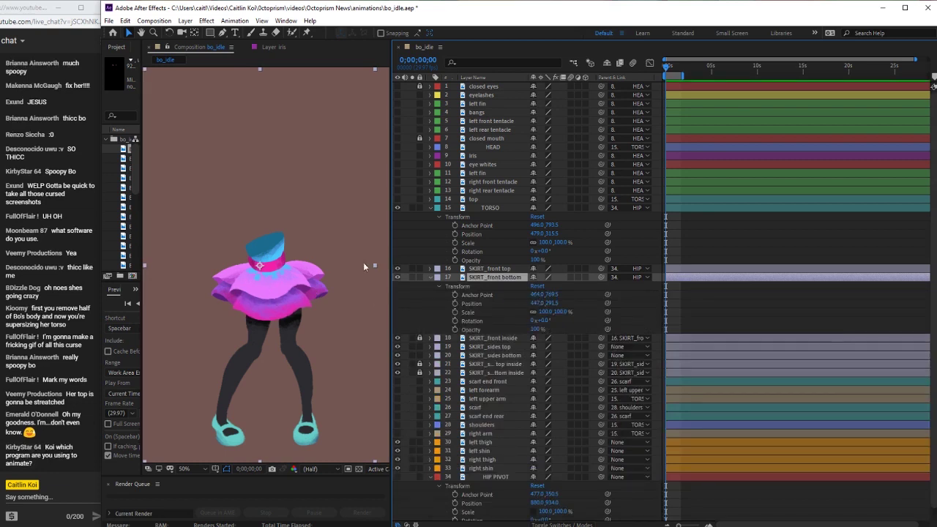
{"action": "left_click_drag", "start_coordinate": [539, 303], "coordinate": [597, 303]}
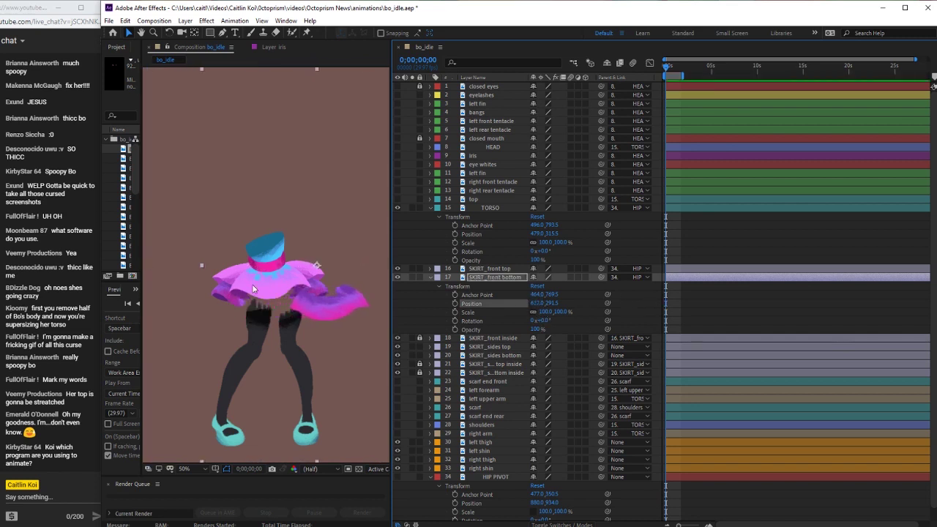
{"action": "key", "text": "ctrl+z"}
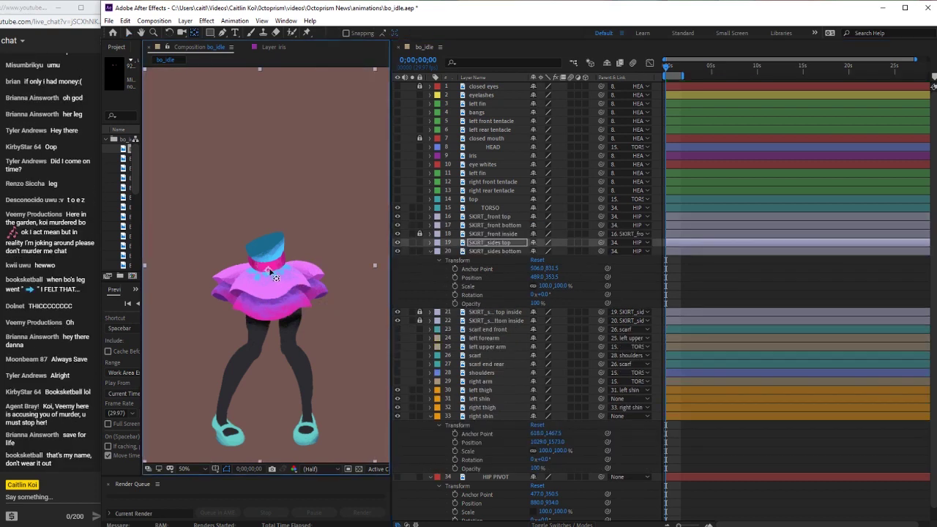
Expand the SKIRT_sides top layer's transform properties, try rotating it, and undo the rotation
{"action": "left_click", "coordinate": [429, 242]}
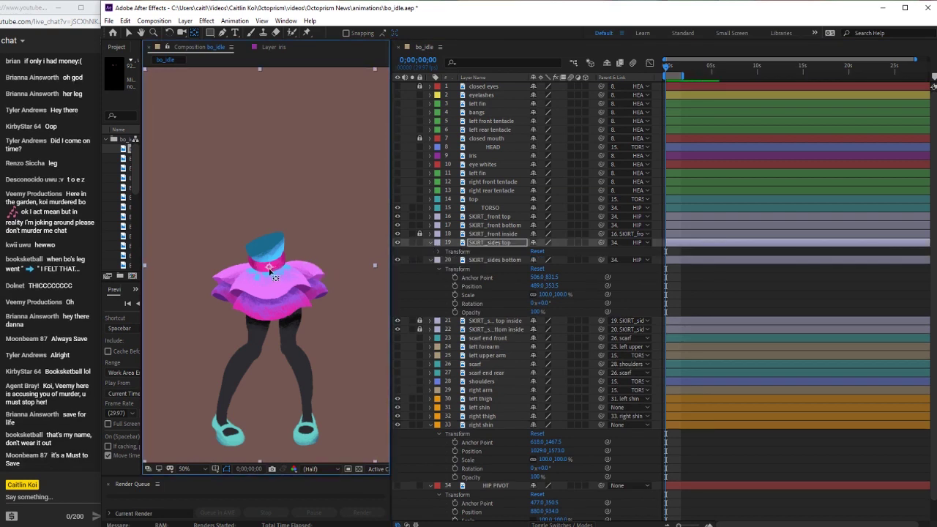
{"action": "left_click", "coordinate": [439, 252]}
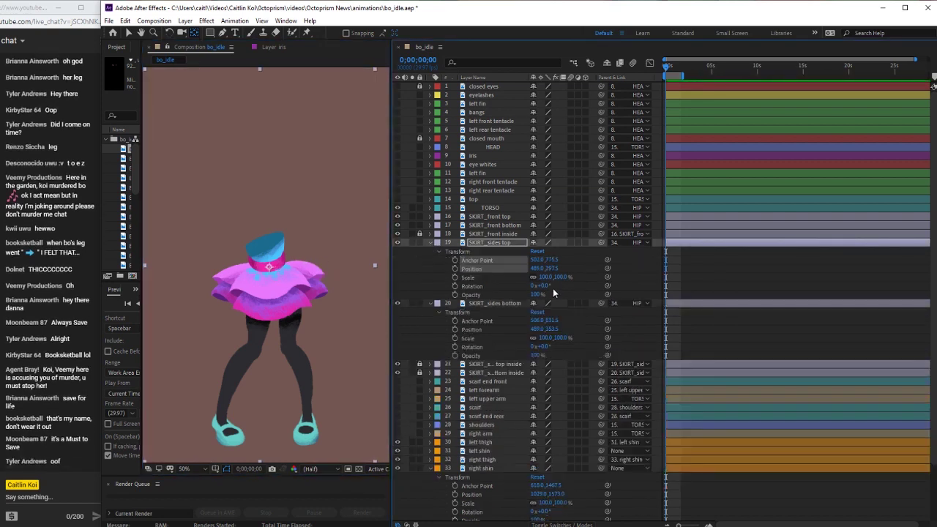
{"action": "left_click_drag", "start_coordinate": [549, 284], "coordinate": [586, 312]}
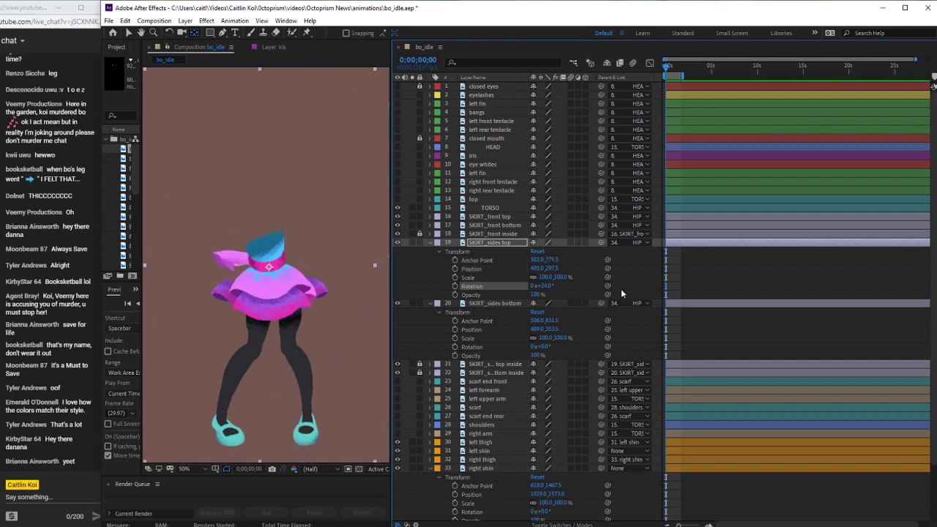
{"action": "key", "text": "ctrl+z"}
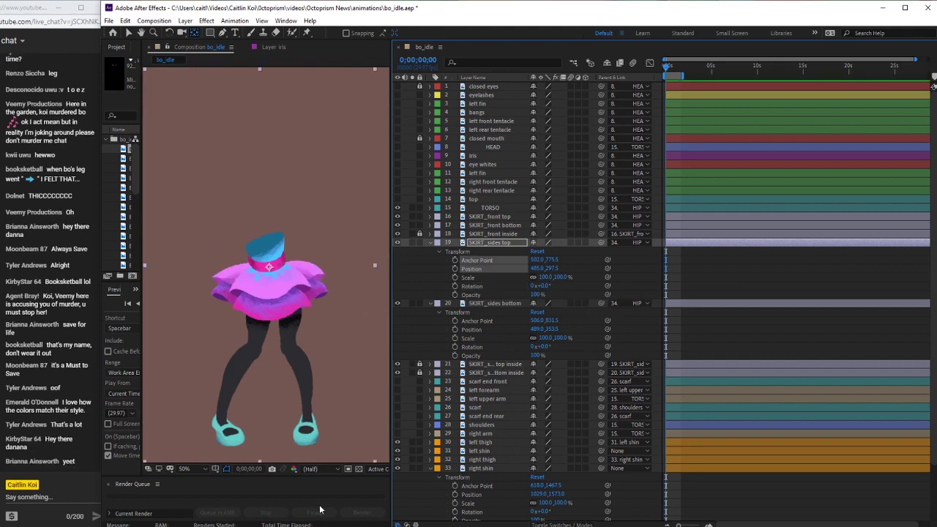
Switch to Photoshop, arrange its window beside a narrowed live chat window, and move the floating Navigator and Color panels inward
{"action": "key", "text": "super"}
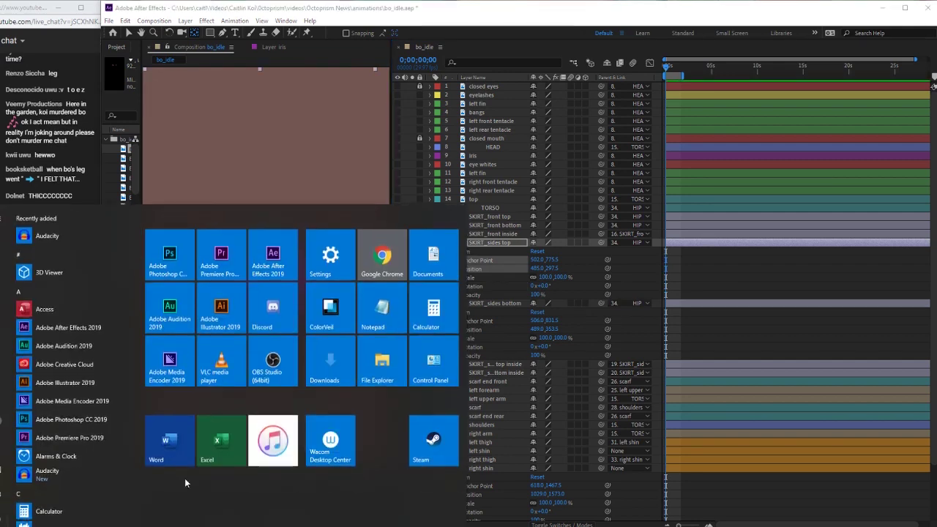
{"action": "left_click", "coordinate": [179, 255]}
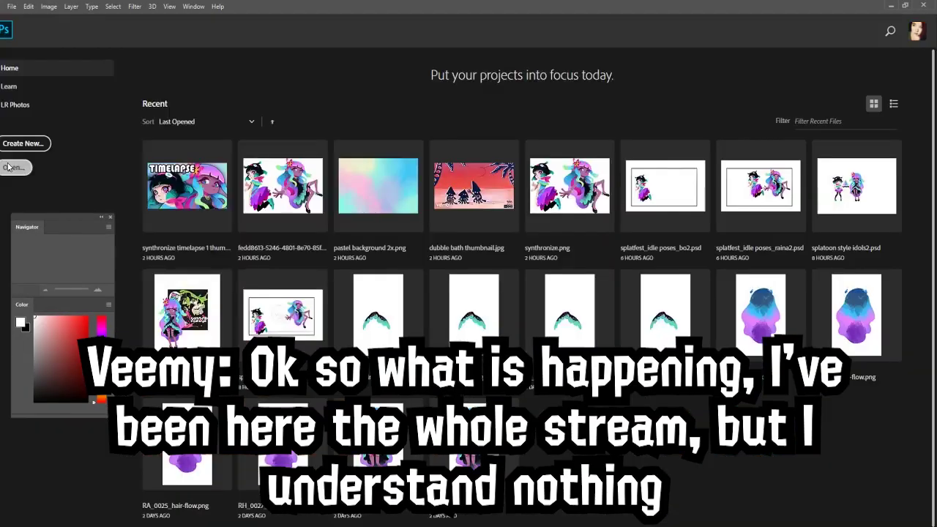
{"action": "key", "text": "super+Right"}
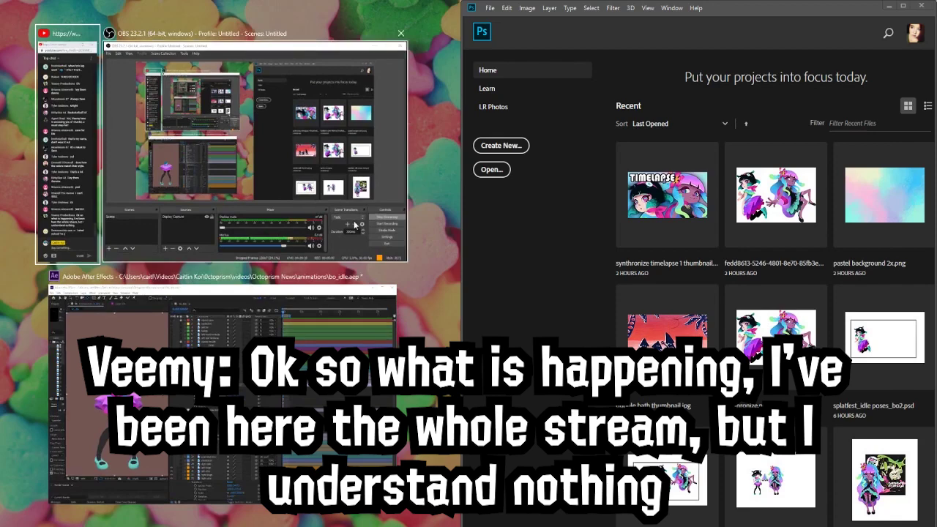
{"action": "left_click", "coordinate": [67, 216]}
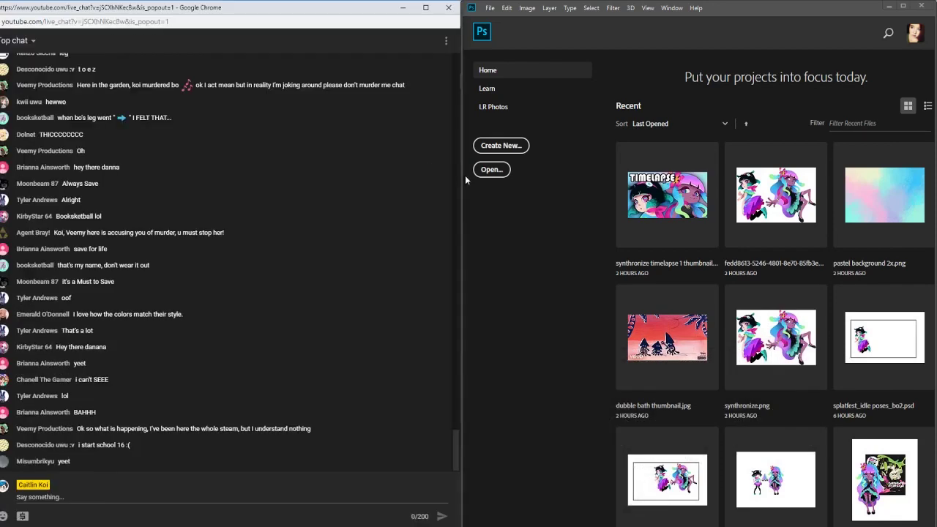
{"action": "left_click_drag", "start_coordinate": [463, 175], "coordinate": [97, 176]}
{"action": "left_click_drag", "start_coordinate": [73, 222], "coordinate": [198, 255]}
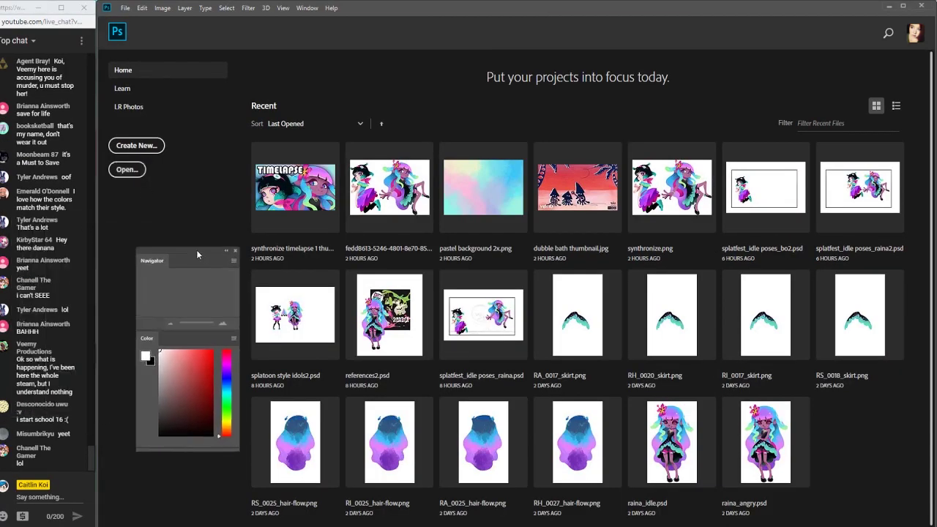
Open bo_idle.psd and hide the closed eyes and closed mouth layers
{"action": "left_click", "coordinate": [127, 170]}
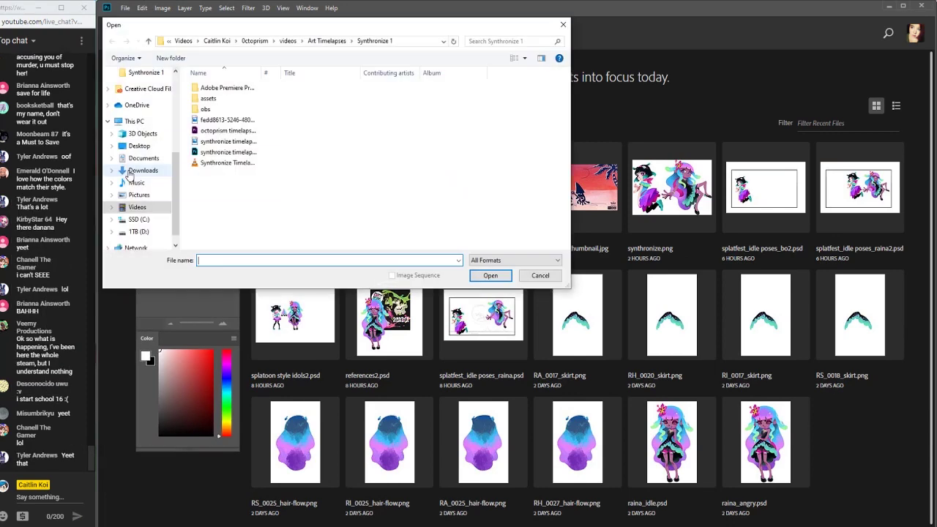
{"action": "left_click", "coordinate": [150, 134]}
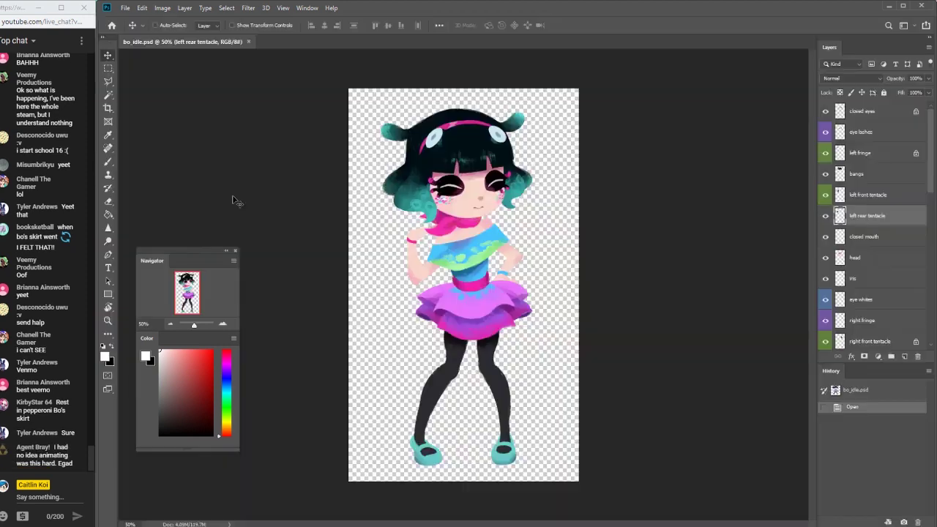
{"action": "left_click", "coordinate": [826, 111]}
{"action": "left_click", "coordinate": [826, 237]}
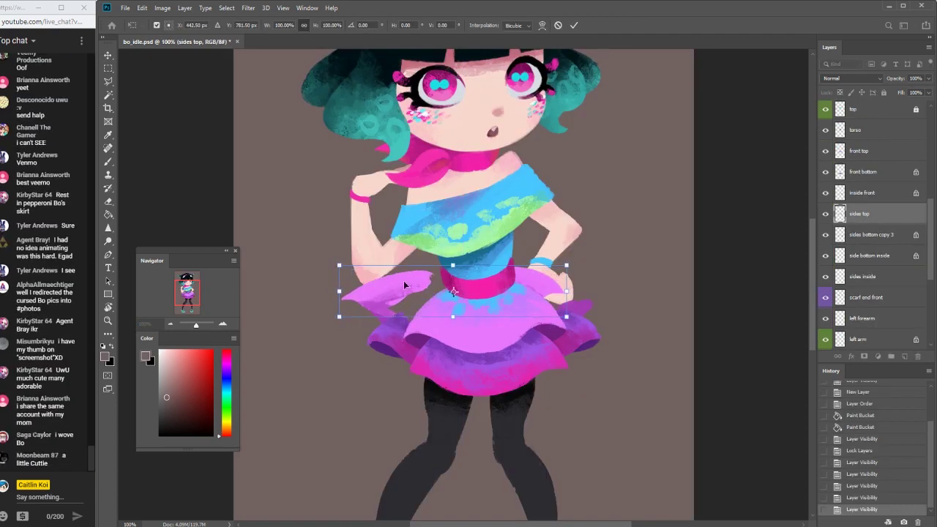
Undo the free transform of the sides top layer, and hide and reshow the layers from sides bottom copy 3 to scarf end front
{"action": "left_click", "coordinate": [107, 68]}
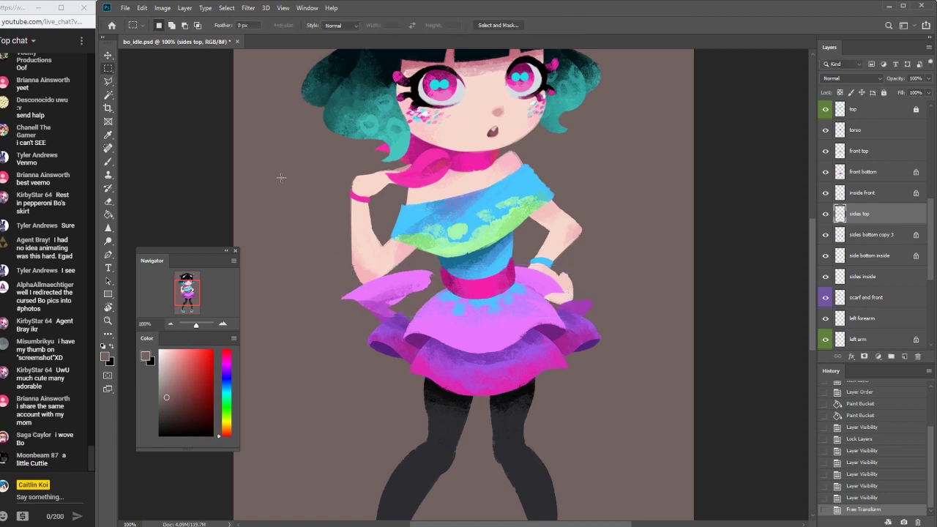
{"action": "key", "text": "ctrl+z"}
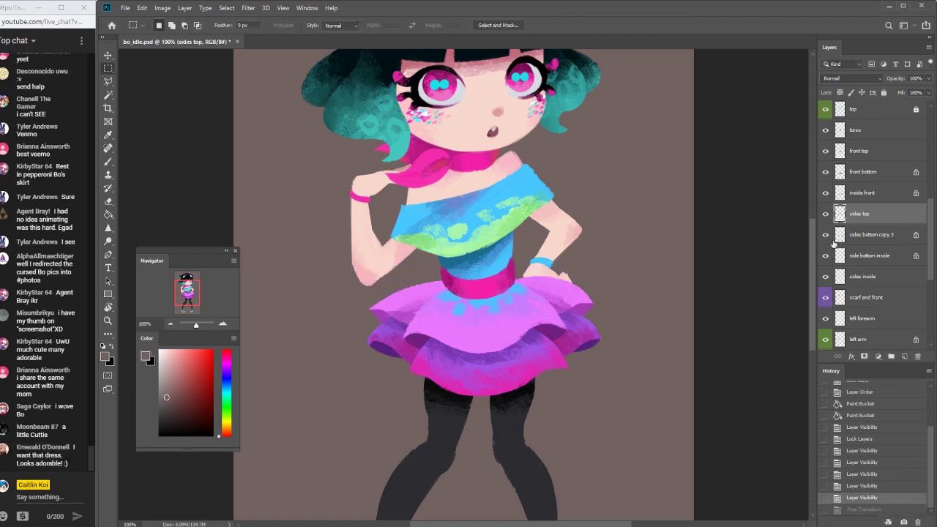
{"action": "left_click_drag", "start_coordinate": [826, 236], "coordinate": [830, 289]}
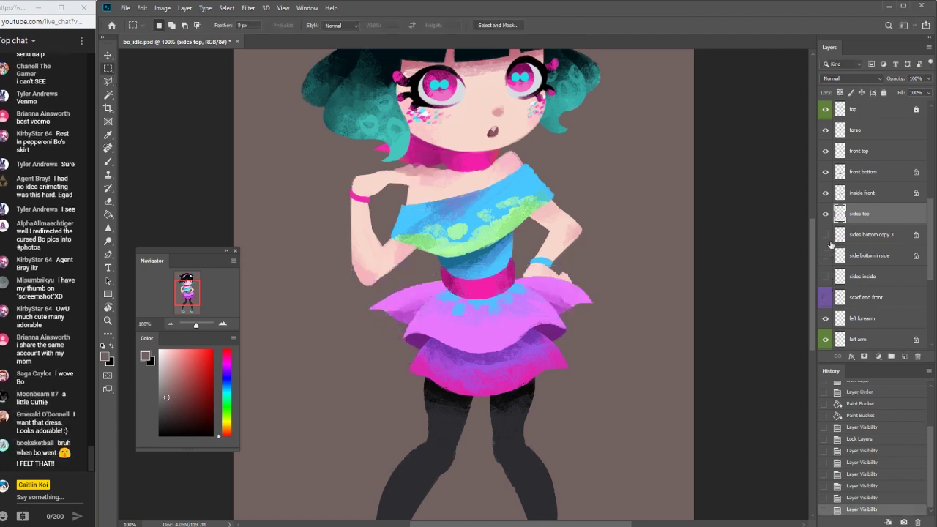
{"action": "left_click_drag", "start_coordinate": [828, 234], "coordinate": [827, 297]}
Hide the top, torso, front top, front bottom, inside front and shoulders layers to expose the skirt sides and thighs
{"action": "left_click_drag", "start_coordinate": [825, 110], "coordinate": [845, 193]}
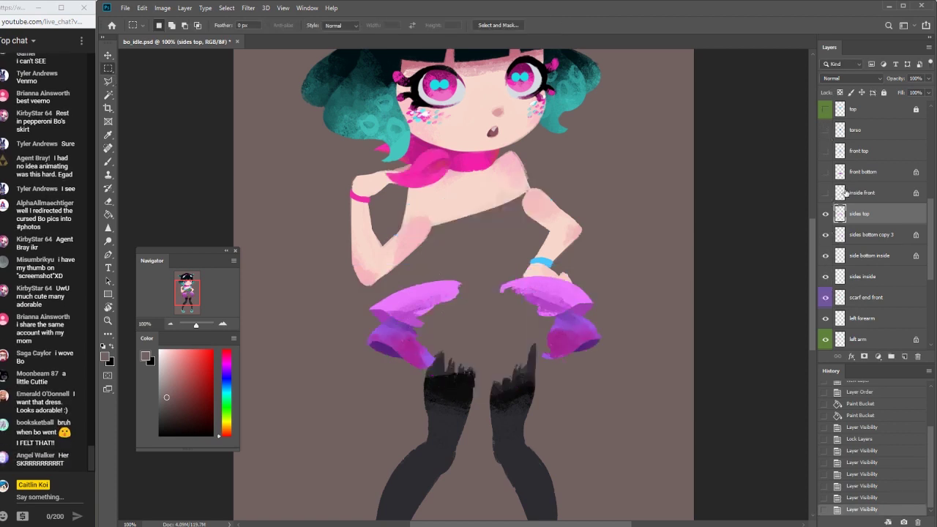
{"action": "left_click", "coordinate": [826, 213]}
{"action": "left_click", "coordinate": [826, 214]}
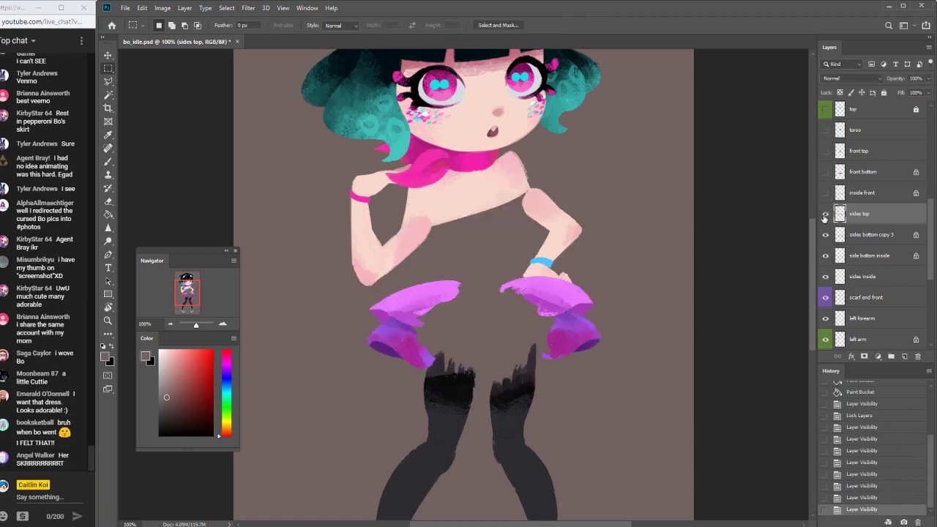
{"action": "scroll", "coordinate": [931, 238], "scroll_direction": "down", "scroll_amount": 5}
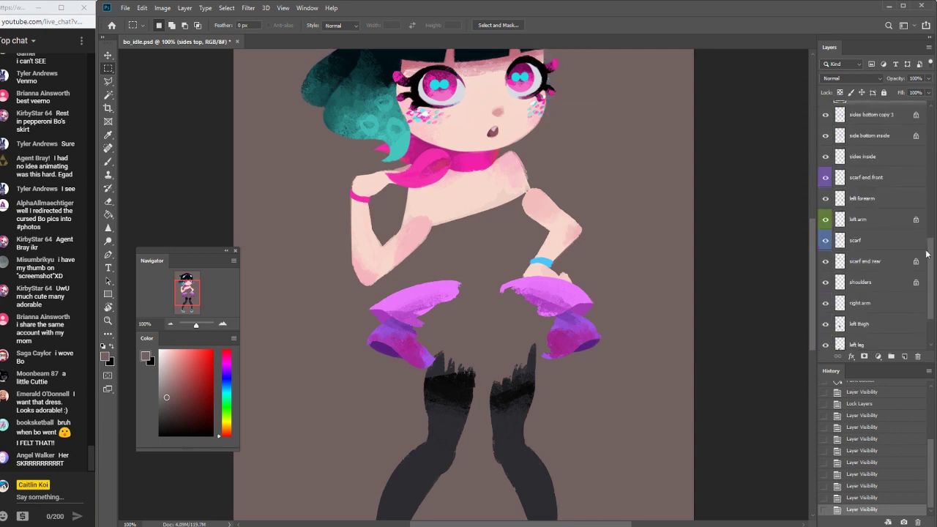
{"action": "scroll", "coordinate": [930, 247], "scroll_direction": "up", "scroll_amount": 1}
{"action": "left_click", "coordinate": [827, 304]}
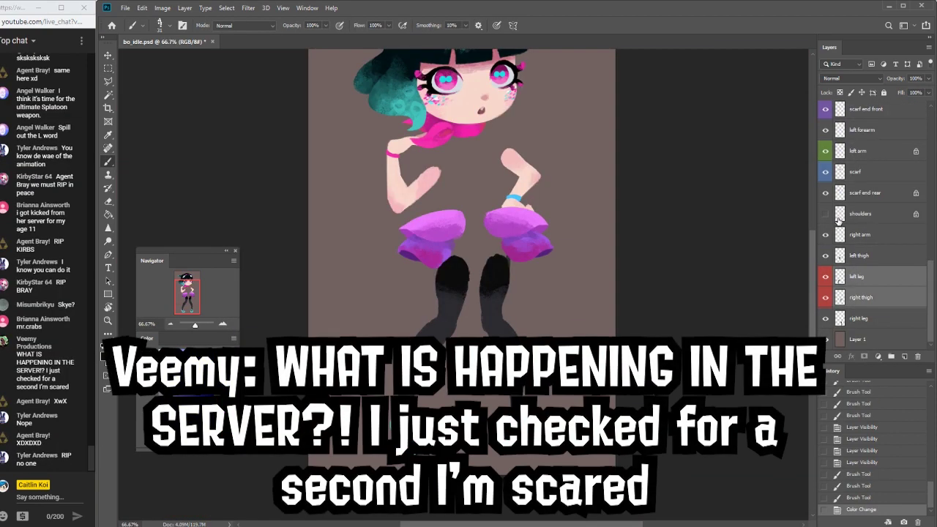
Delete every layer except sides top, sides bottom copy 3, sides inside, left thigh and right thigh
{"action": "left_click_drag", "start_coordinate": [893, 345], "coordinate": [919, 357]}
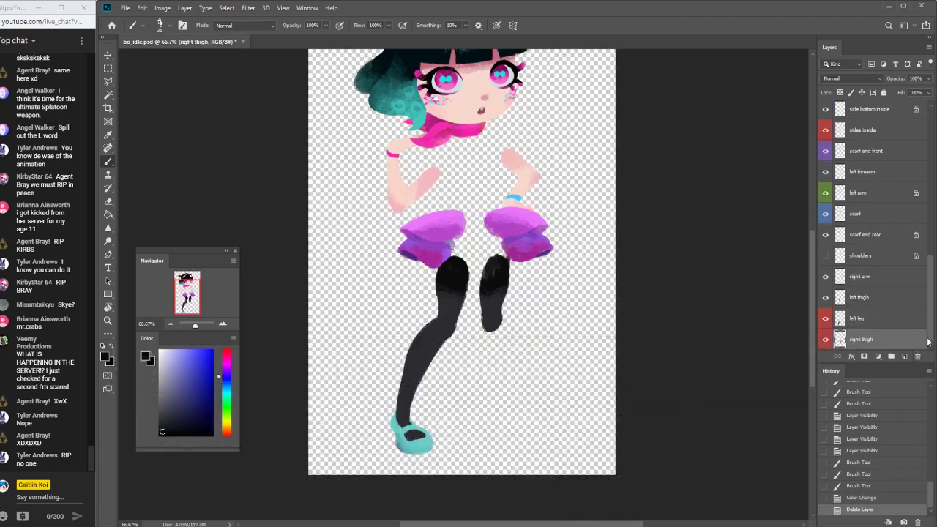
{"action": "left_click", "coordinate": [871, 298]}
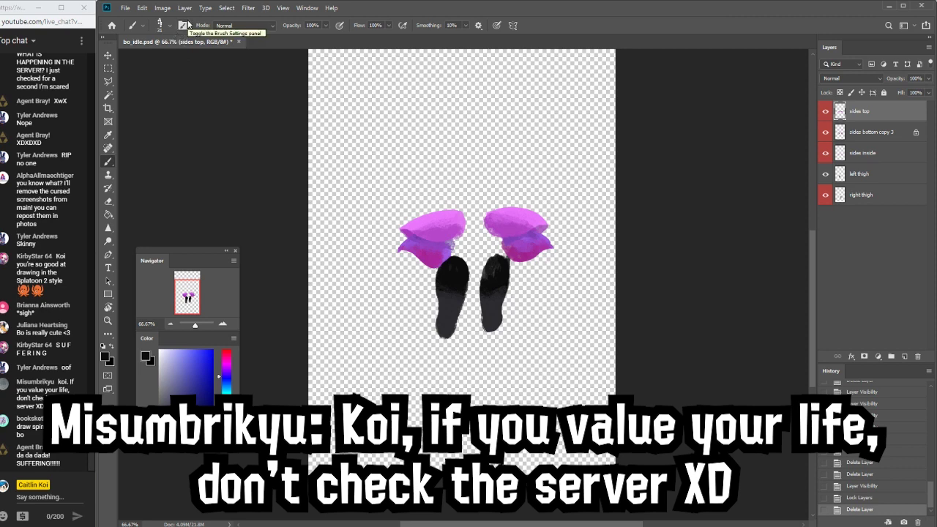
Set up an export of the layers to files with the file name prefix BI2
{"action": "left_click", "coordinate": [126, 8]}
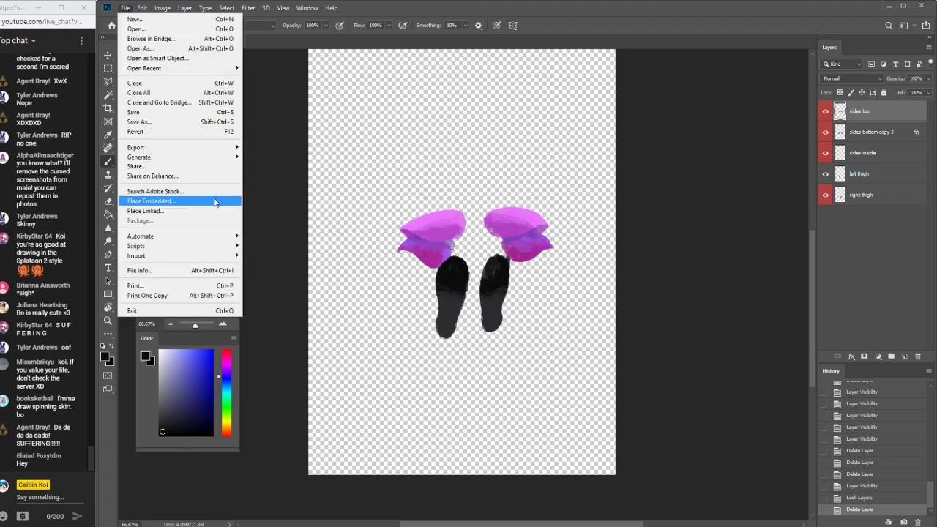
{"action": "mouse_move", "coordinate": [164, 152]}
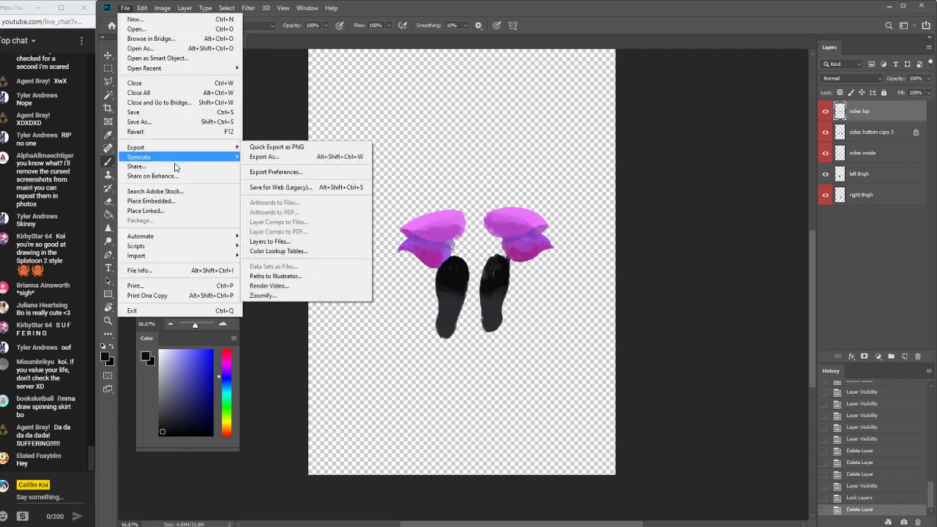
{"action": "left_click", "coordinate": [282, 240]}
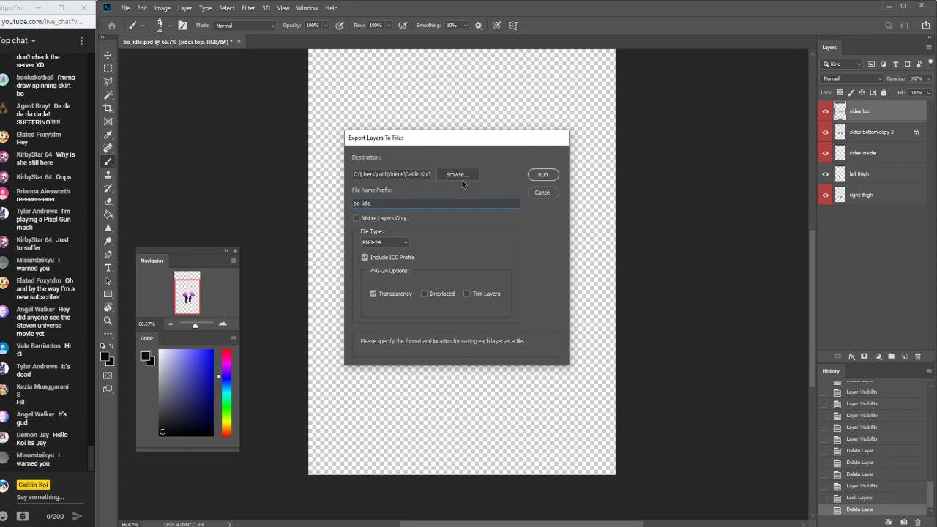
{"action": "key", "text": "ctrl+a"}
{"action": "type", "text": "B"}
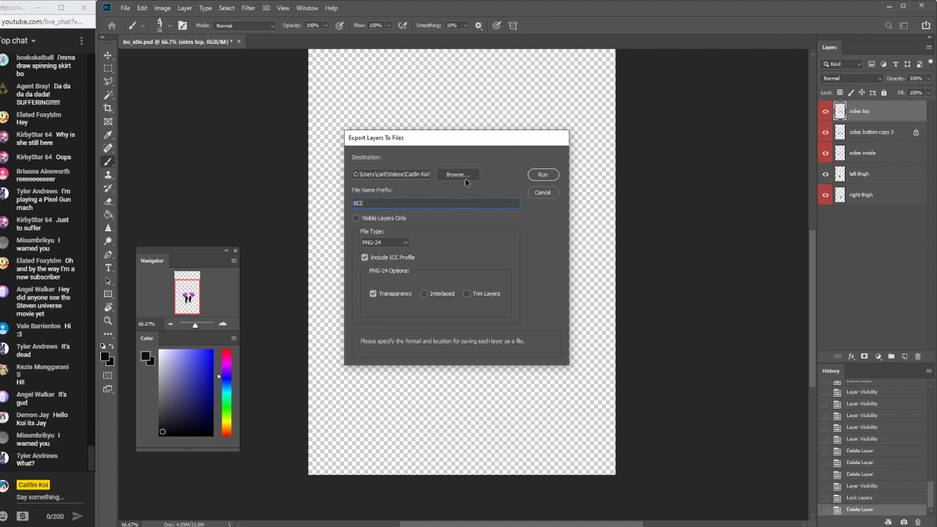
Create a bo_FIXED LAYERS folder inside animation layers as the destination and run the layer export
{"action": "left_click", "coordinate": [465, 182]}
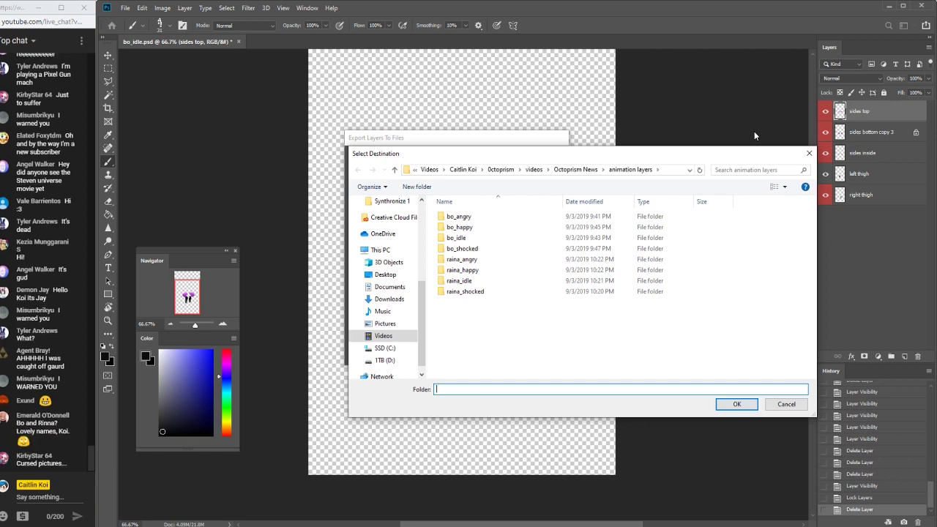
{"action": "left_click", "coordinate": [430, 187]}
{"action": "type", "text": "bo_"}
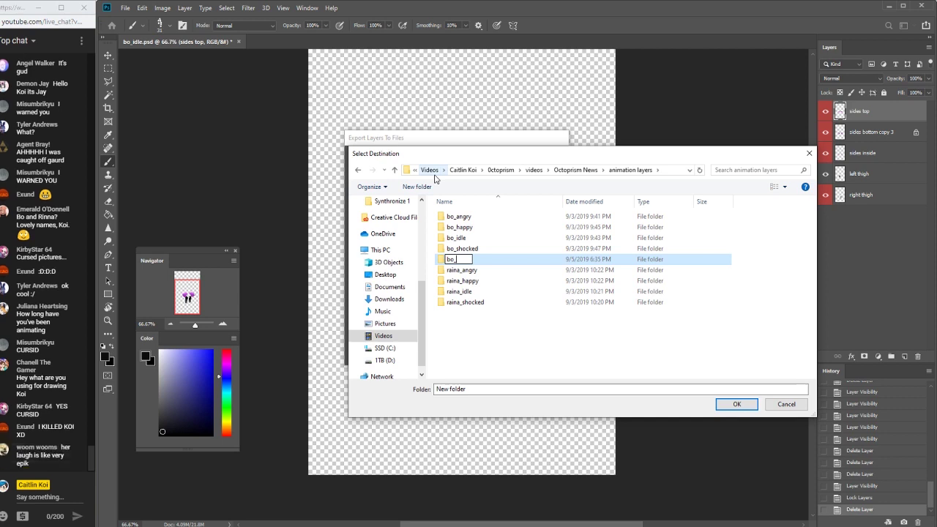
{"action": "type", "text": "FIXED LAYERS"}
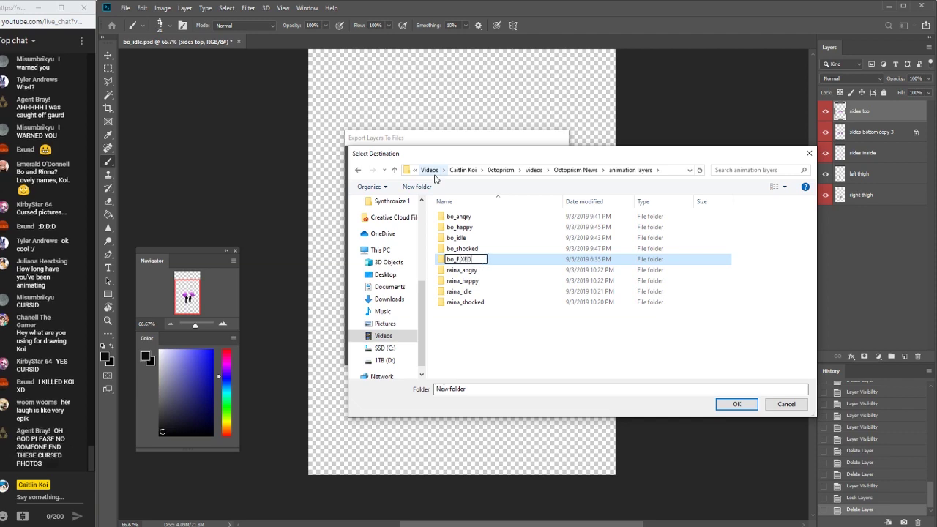
{"action": "key", "text": "Return"}
{"action": "left_click", "coordinate": [738, 406]}
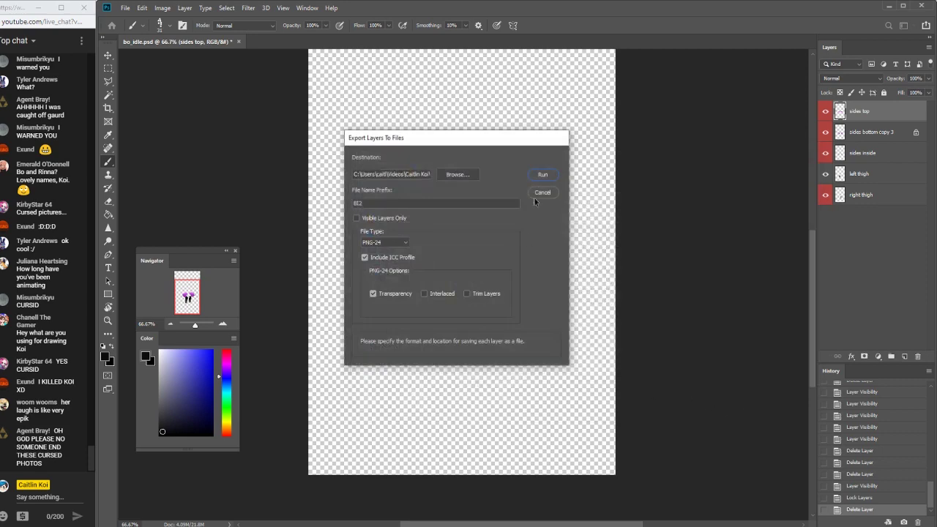
{"action": "left_click", "coordinate": [540, 176]}
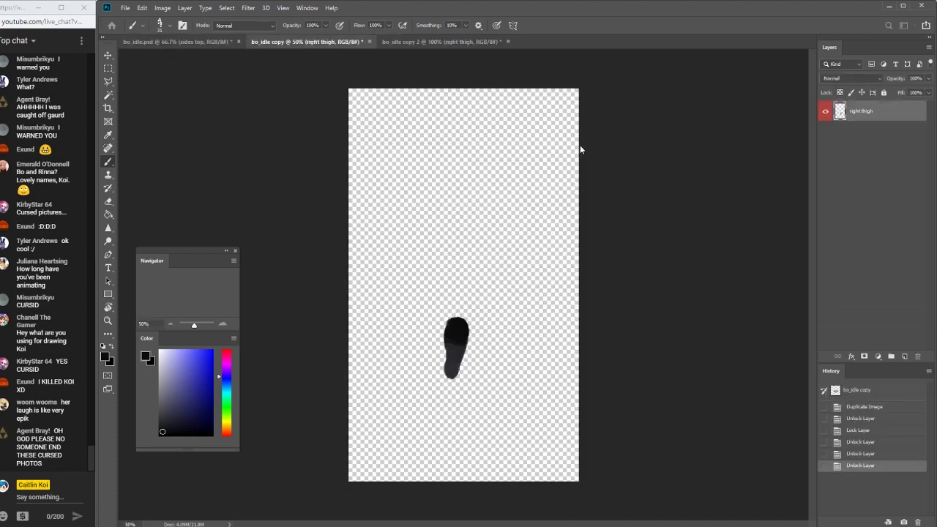
{"action": "left_click", "coordinate": [494, 308]}
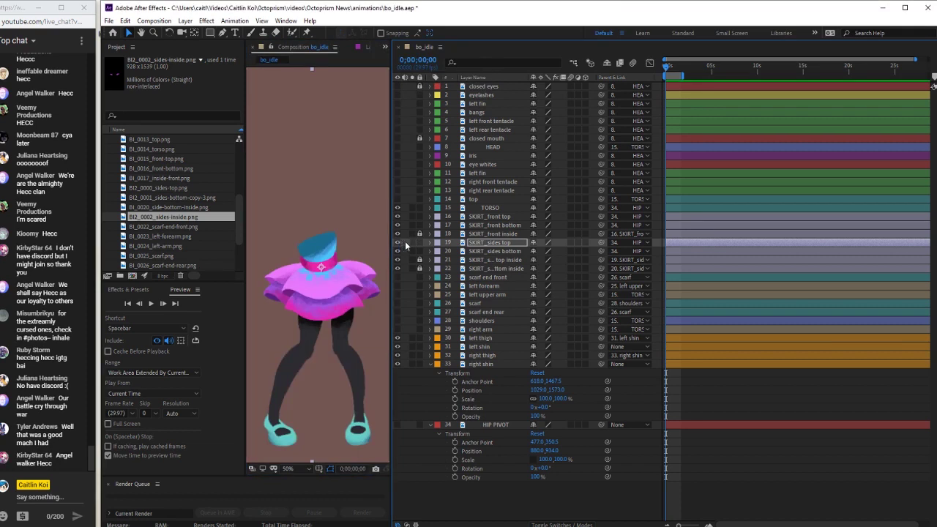
In After Effects, expand the SKIRT_sides top layer's transform properties, test its rotation, and save the project
{"action": "left_click", "coordinate": [430, 242]}
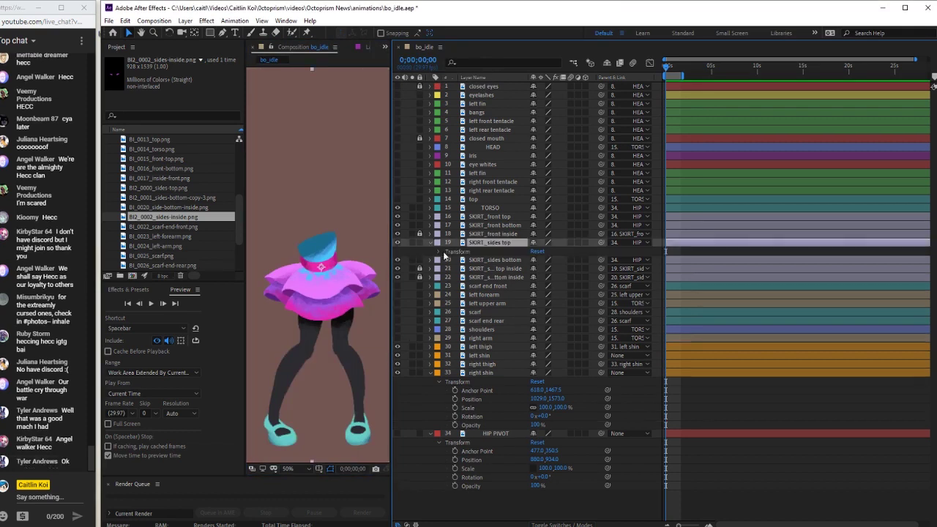
{"action": "left_click", "coordinate": [438, 252]}
{"action": "left_click_drag", "start_coordinate": [545, 288], "coordinate": [573, 260]}
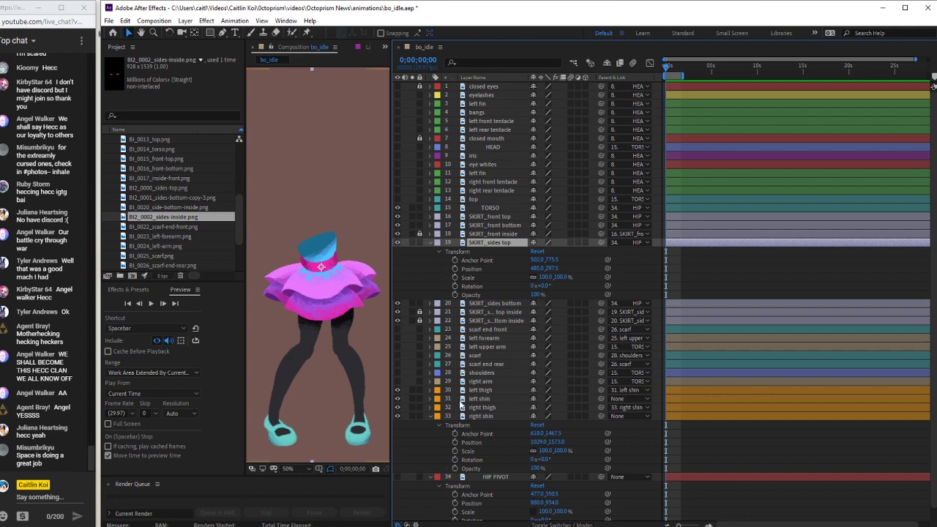
{"action": "key", "text": "ctrl+s"}
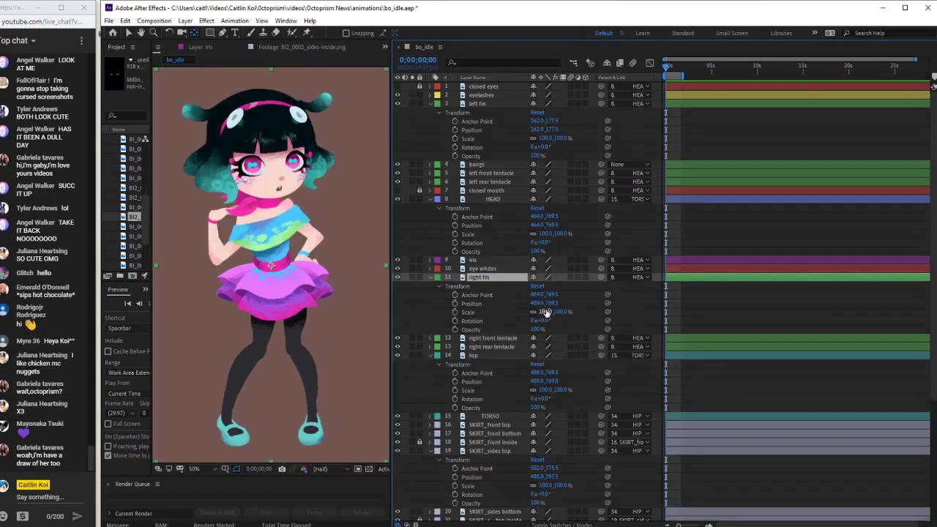
Set the right fin layer's horizontal position to 464
{"action": "left_click_drag", "start_coordinate": [537, 303], "coordinate": [533, 303]}
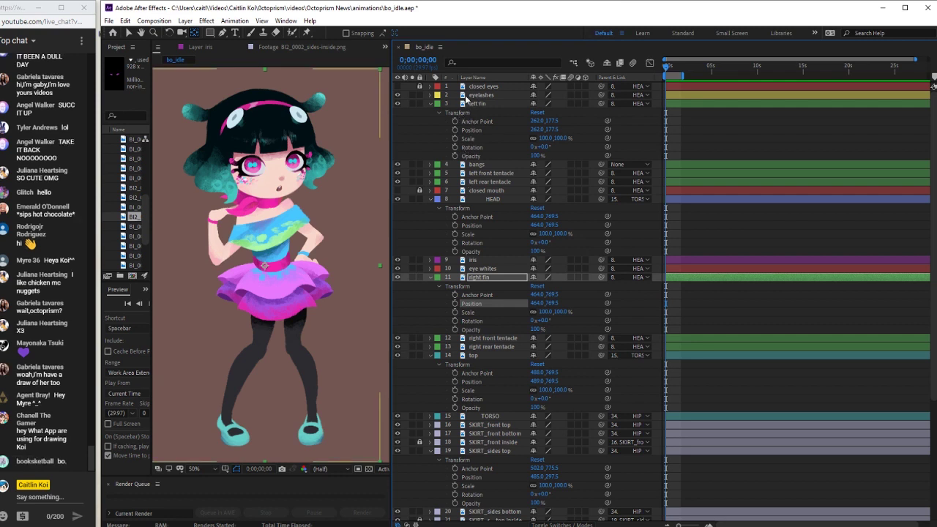
Test the rotation of the HEAD and TORSO layers, undo the rotation, and collapse the TORSO layer's properties
{"action": "mouse_move", "coordinate": [540, 242]}
{"action": "left_mouse_down"}
{"action": "mouse_move", "coordinate": [555, 245]}
{"action": "mouse_move", "coordinate": [525, 242]}
{"action": "left_mouse_up"}
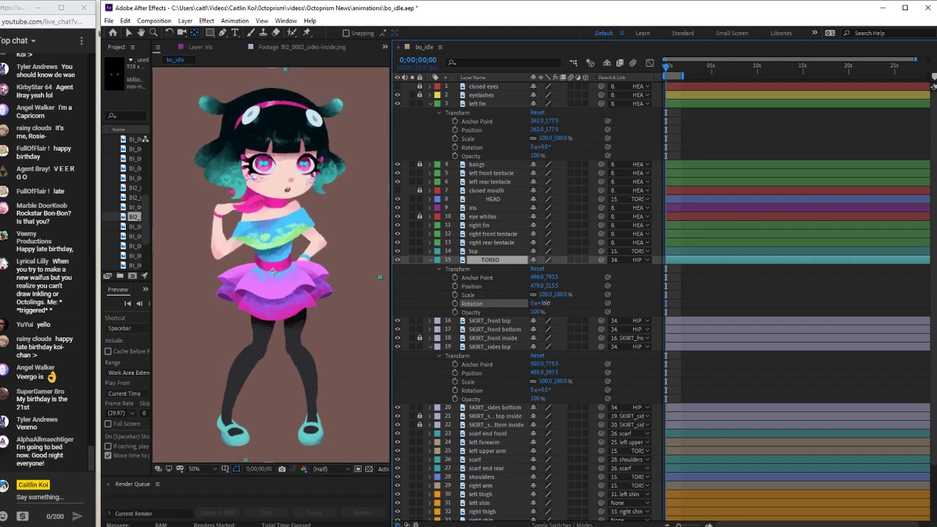
{"action": "left_click_drag", "start_coordinate": [541, 304], "coordinate": [658, 237]}
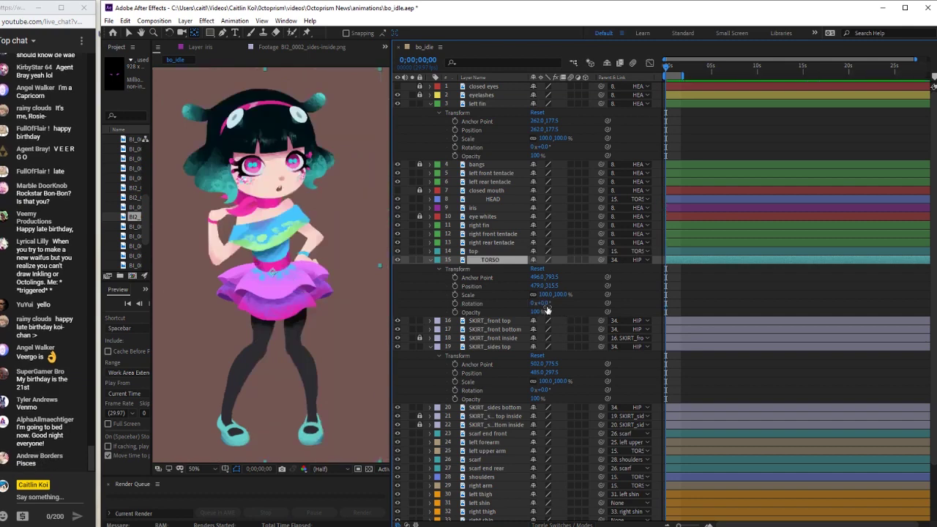
{"action": "left_click_drag", "start_coordinate": [540, 303], "coordinate": [809, 263]}
{"action": "key", "text": "ctrl+z"}
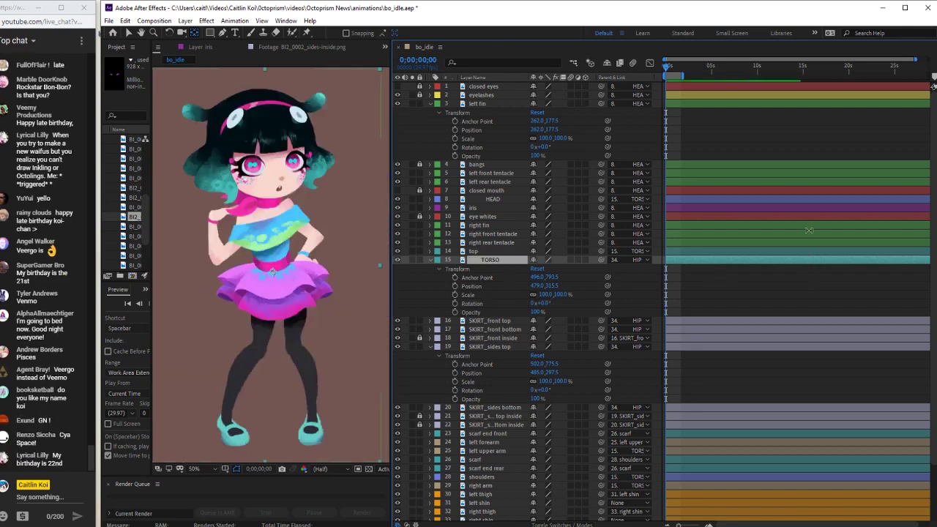
{"action": "left_click", "coordinate": [430, 260]}
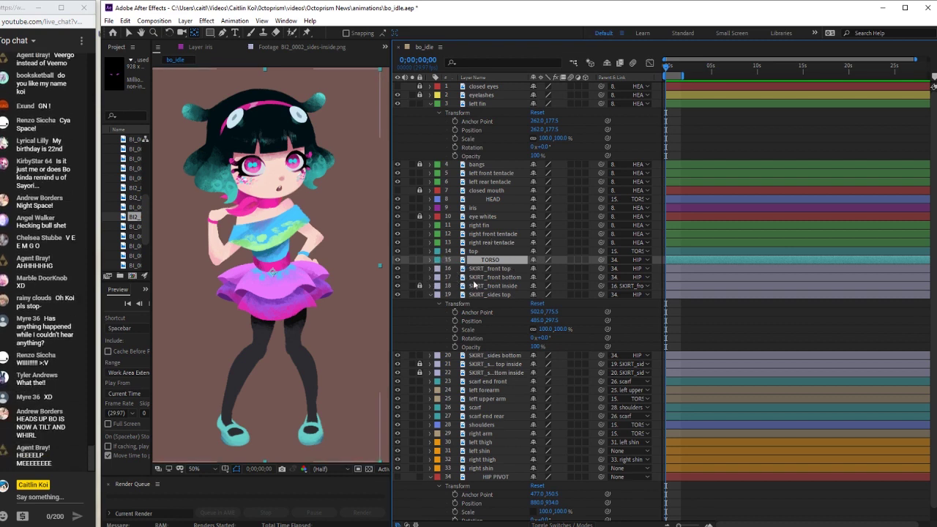
Toggle the SKIRT_front top layer's visibility to check it, and place the scarf end front layer's anchor point at the scarf knot
{"action": "left_click", "coordinate": [398, 269]}
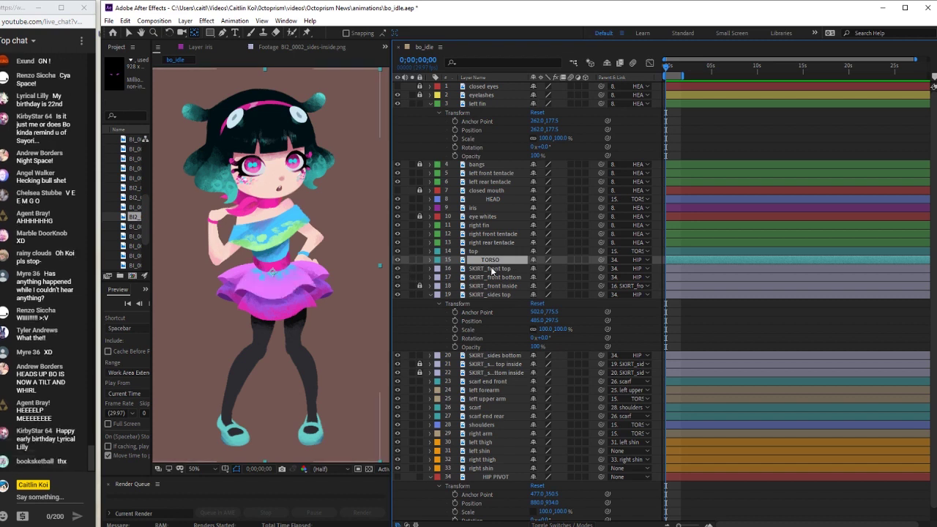
{"action": "left_click", "coordinate": [398, 268]}
{"action": "left_click", "coordinate": [490, 269]}
{"action": "left_click", "coordinate": [407, 382]}
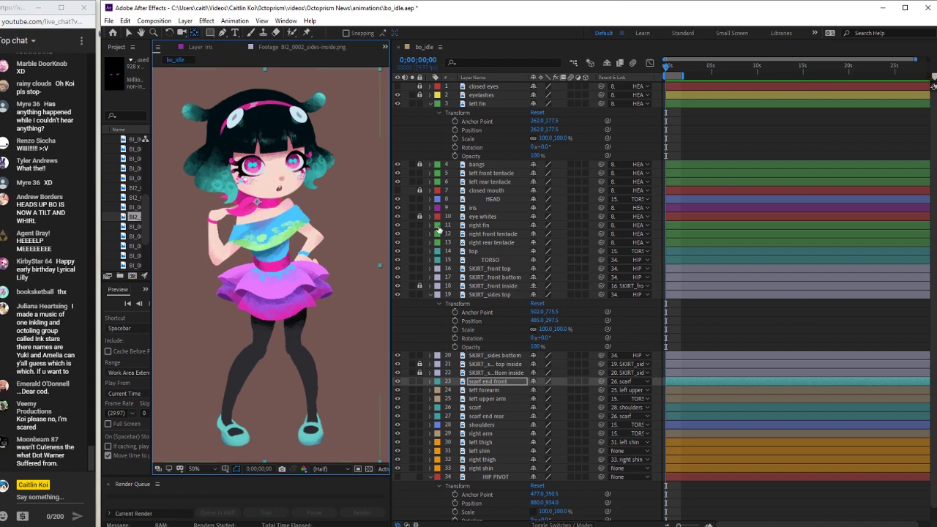
Move the left forearm layer's anchor point to the elbow at 268, 763.5 and check its rotation
{"action": "left_click", "coordinate": [472, 391]}
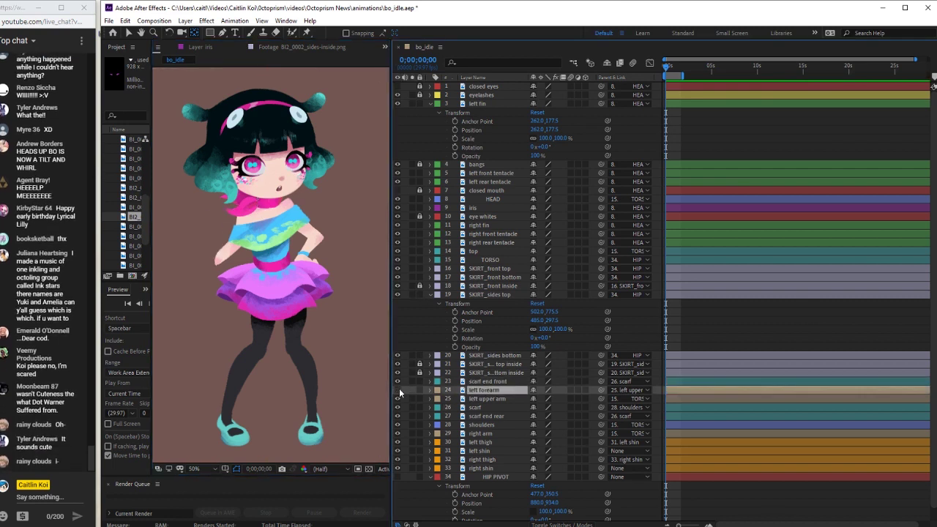
{"action": "mouse_move", "coordinate": [265, 266]}
{"action": "left_mouse_down"}
{"action": "mouse_move", "coordinate": [219, 269]}
{"action": "mouse_move", "coordinate": [240, 260]}
{"action": "left_mouse_up"}
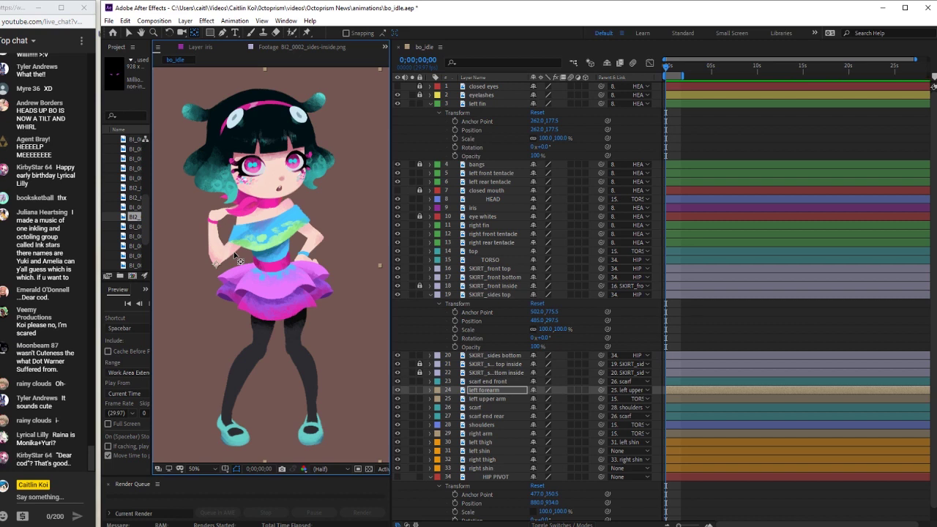
{"action": "left_click", "coordinate": [431, 390]}
{"action": "left_click", "coordinate": [439, 399]}
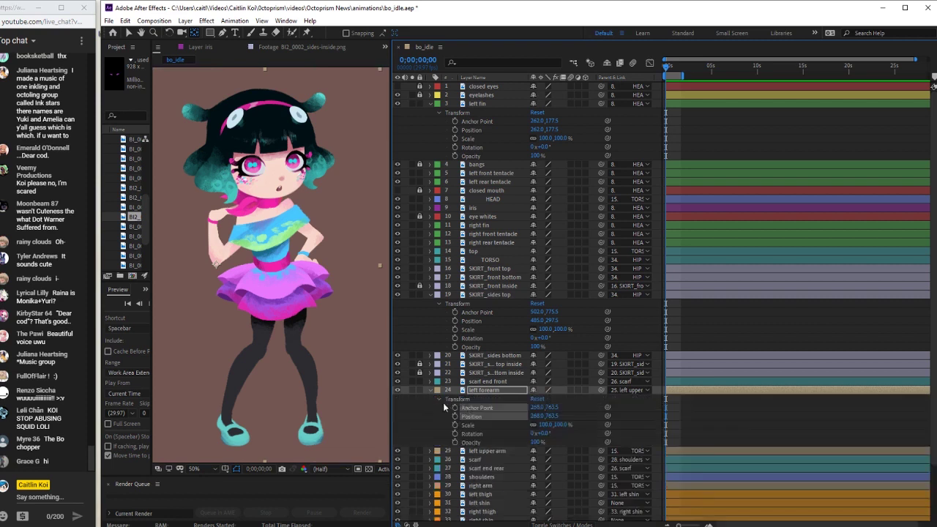
{"action": "mouse_move", "coordinate": [543, 434]}
{"action": "left_mouse_down"}
{"action": "mouse_move", "coordinate": [520, 438]}
{"action": "mouse_move", "coordinate": [542, 434]}
{"action": "left_mouse_up"}
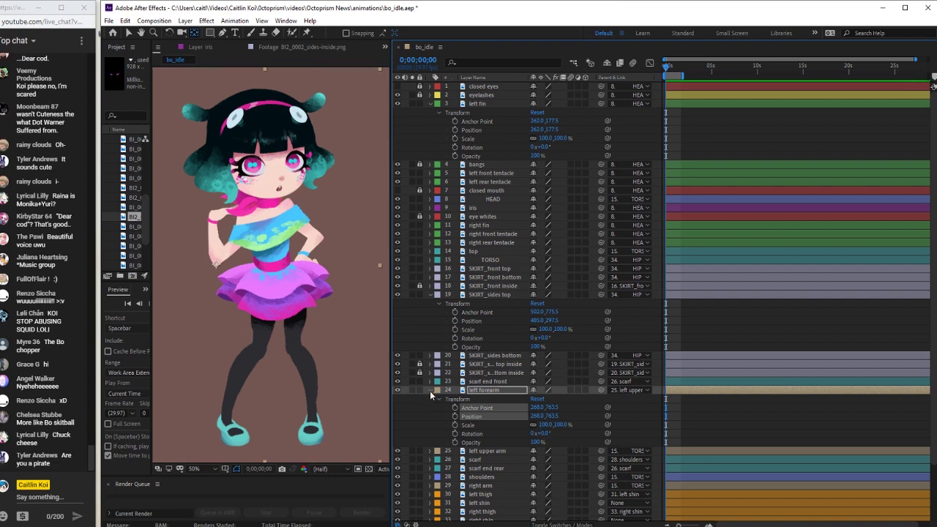
{"action": "left_click", "coordinate": [430, 392]}
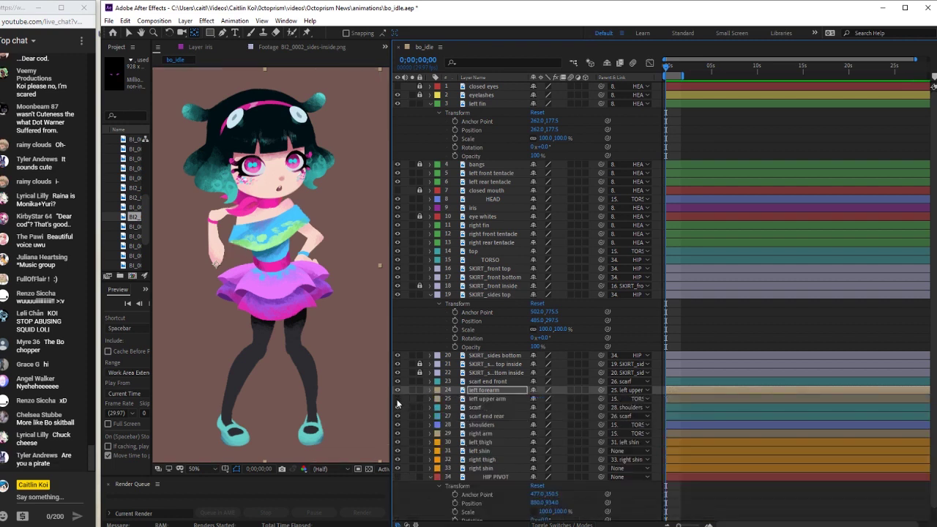
Move the left upper arm layer's anchor point to the shoulder and expand its transform properties
{"action": "left_click", "coordinate": [484, 399]}
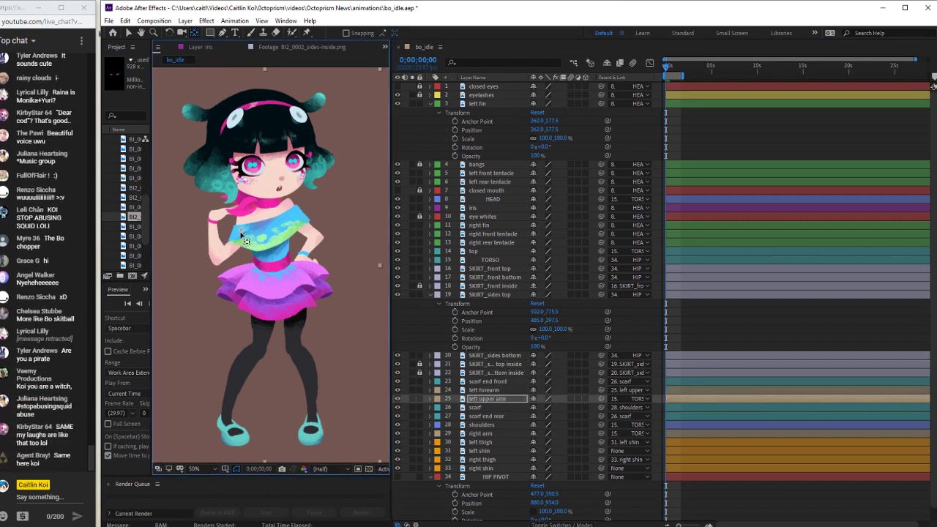
{"action": "left_click", "coordinate": [431, 399]}
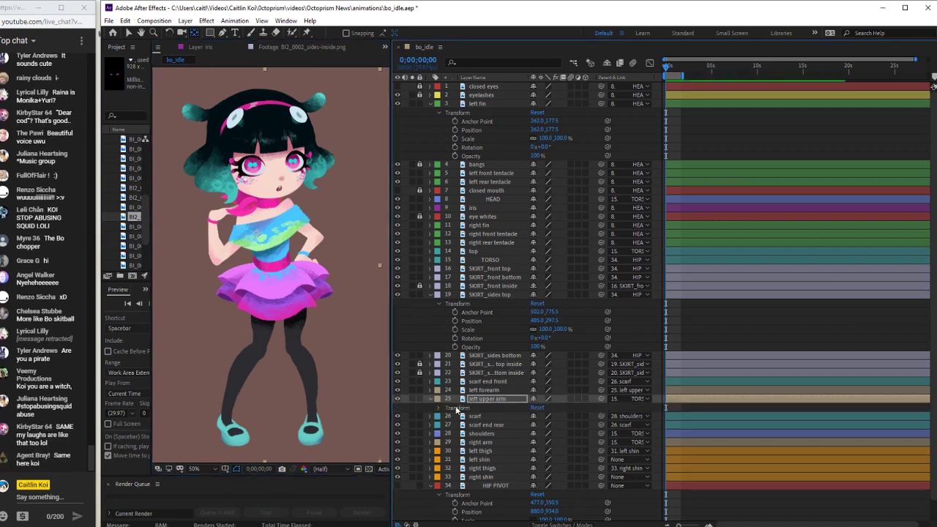
{"action": "left_click", "coordinate": [439, 407]}
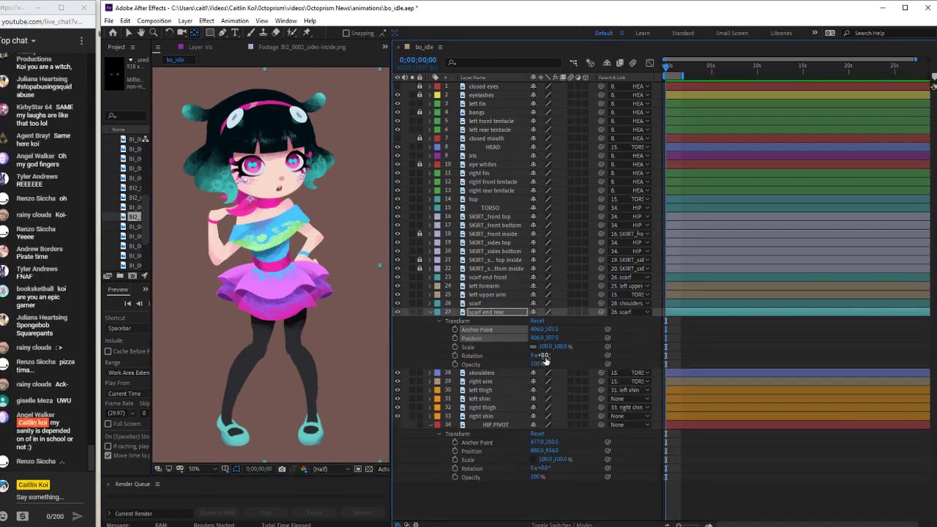
Check the scarf end rear layer's rotation about its anchor point and collapse its transform properties
{"action": "left_click", "coordinate": [548, 359]}
{"action": "left_click_drag", "start_coordinate": [505, 340], "coordinate": [443, 326]}
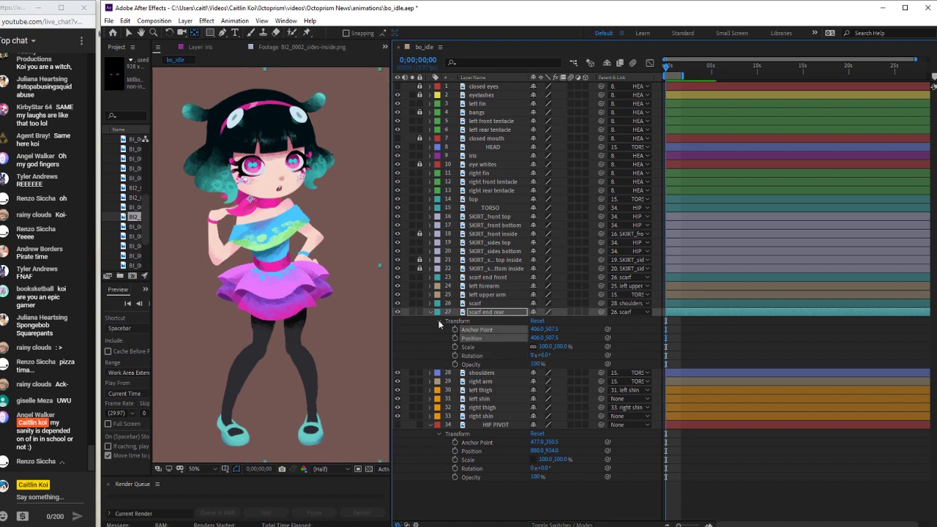
{"action": "left_click", "coordinate": [430, 312]}
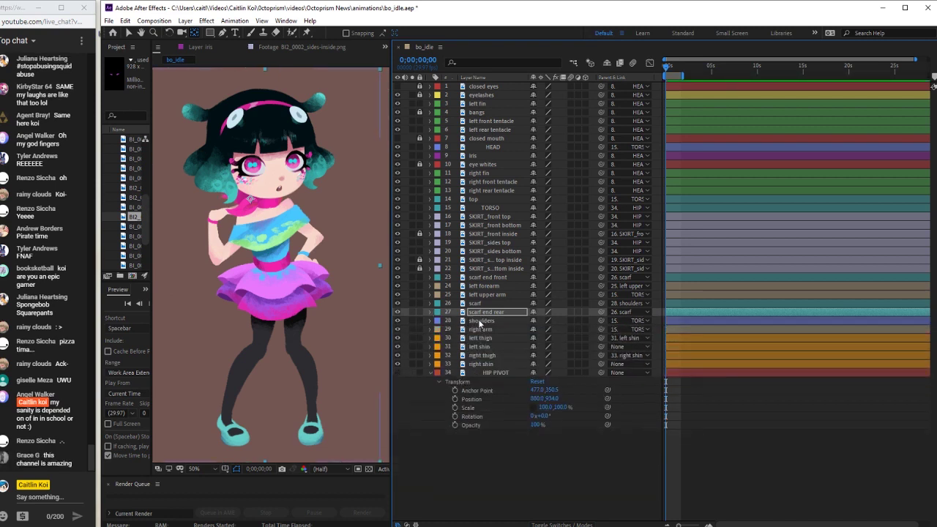
Move the shoulders layer's anchor point to the upper chest at 480, 585.5 and expand its transform properties
{"action": "left_click", "coordinate": [481, 321]}
{"action": "key", "text": "space"}
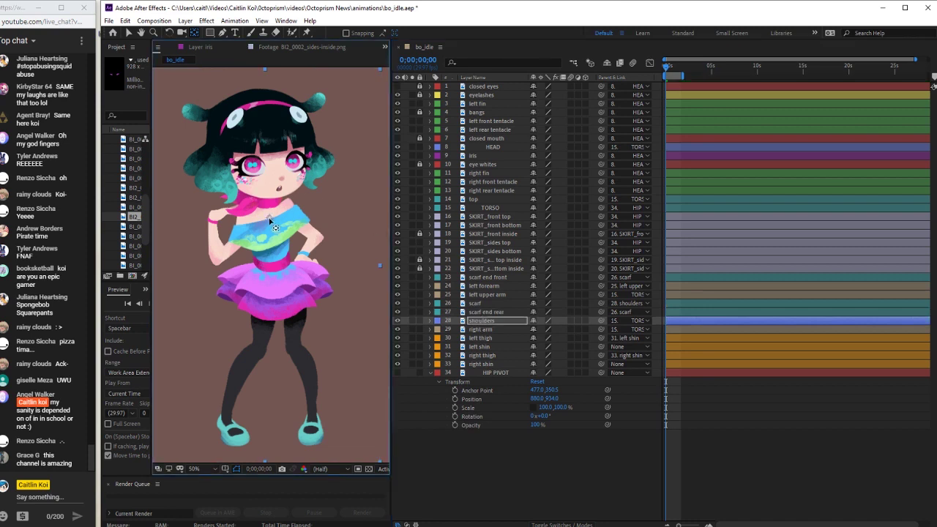
{"action": "left_click", "coordinate": [431, 320]}
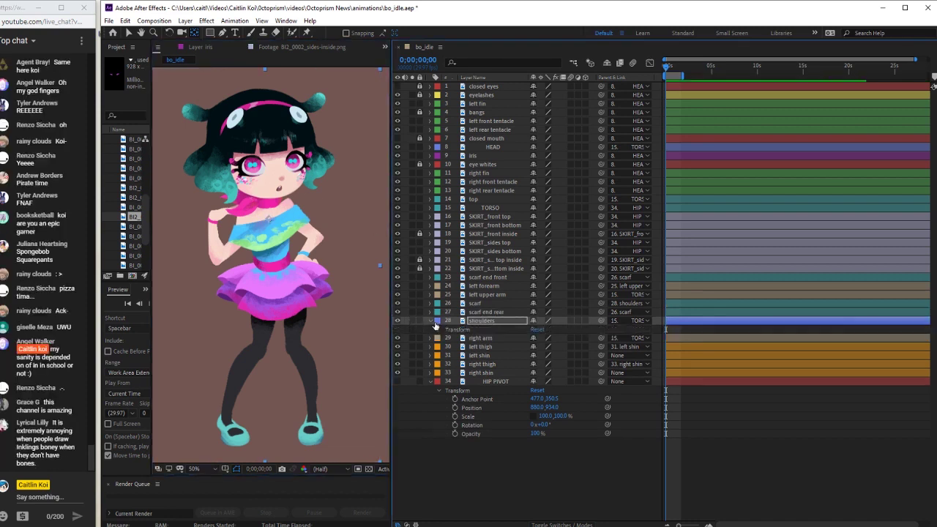
{"action": "left_click", "coordinate": [448, 331]}
Test the shoulders layer's rotation in both directions, restore it to 0°, and collapse its properties
{"action": "left_click", "coordinate": [543, 363]}
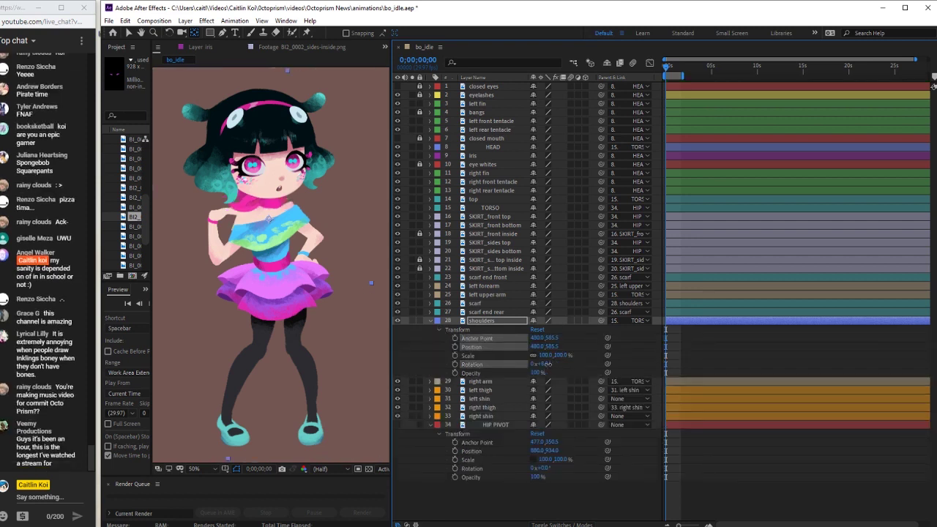
{"action": "key", "text": "Up"}
{"action": "key", "text": "Up"}
{"action": "key", "text": "Up"}
{"action": "key", "text": "Up"}
{"action": "key", "text": "Up"}
{"action": "key", "text": "Up"}
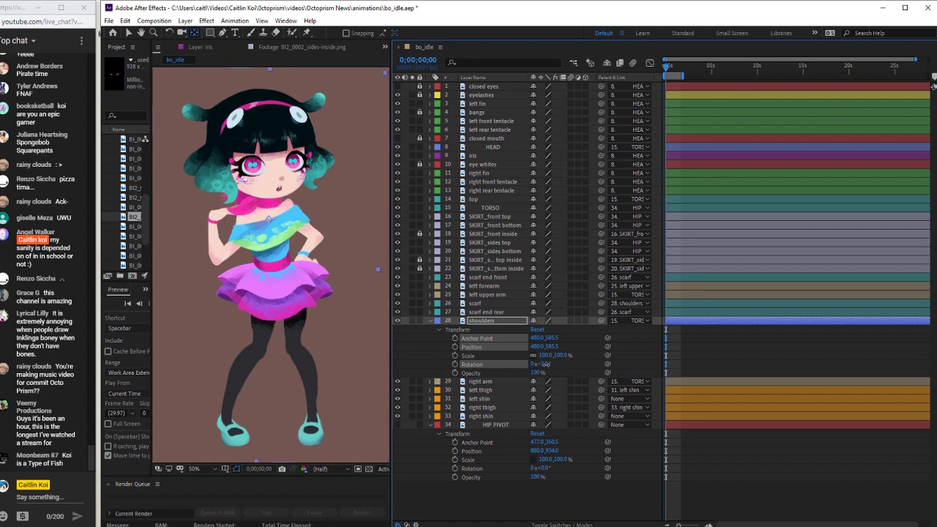
{"action": "key", "text": "Up"}
{"action": "key", "text": "Up"}
{"action": "key", "text": "Up"}
{"action": "key", "text": "Up"}
{"action": "key", "text": "Up"}
{"action": "key", "text": "Up"}
{"action": "key", "text": "Up"}
{"action": "key", "text": "Up"}
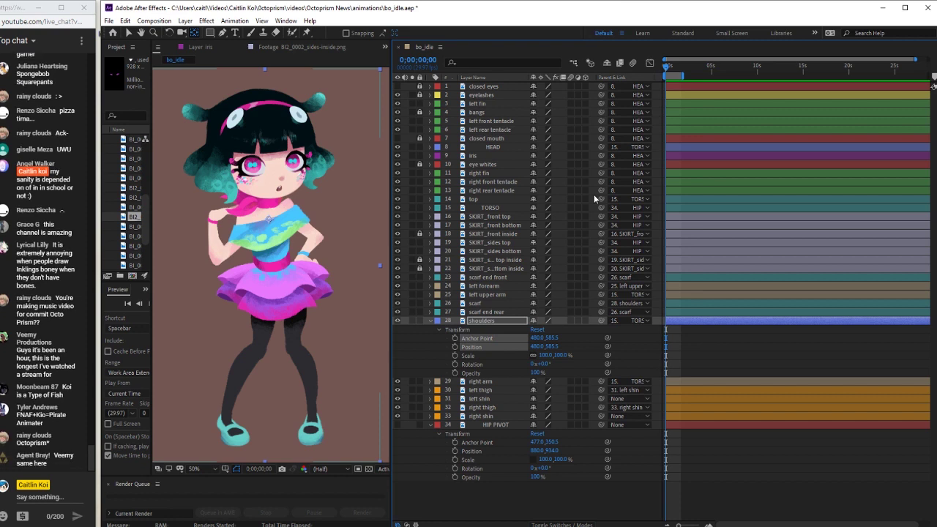
{"action": "left_click", "coordinate": [431, 321]}
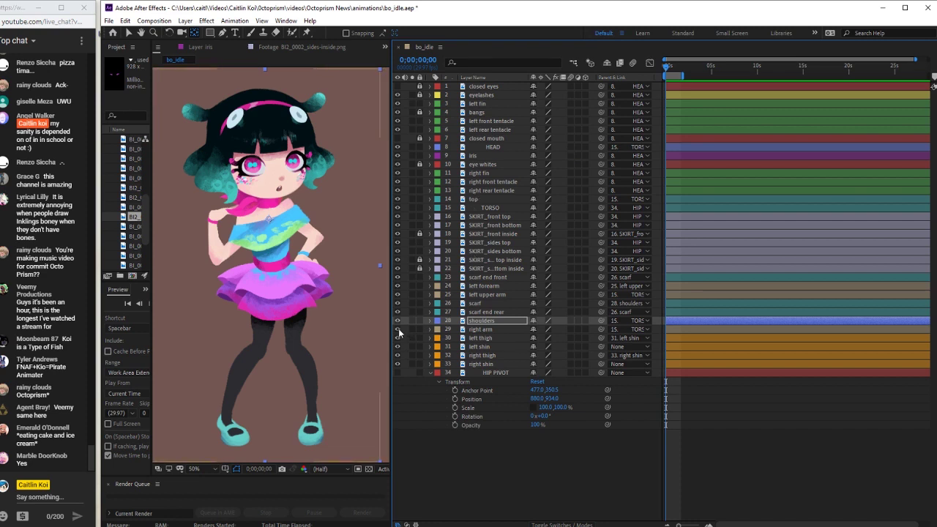
Move the right arm layer's anchor point to the shoulder joint at 606, 557.5 and test its rotation
{"action": "left_click", "coordinate": [483, 329]}
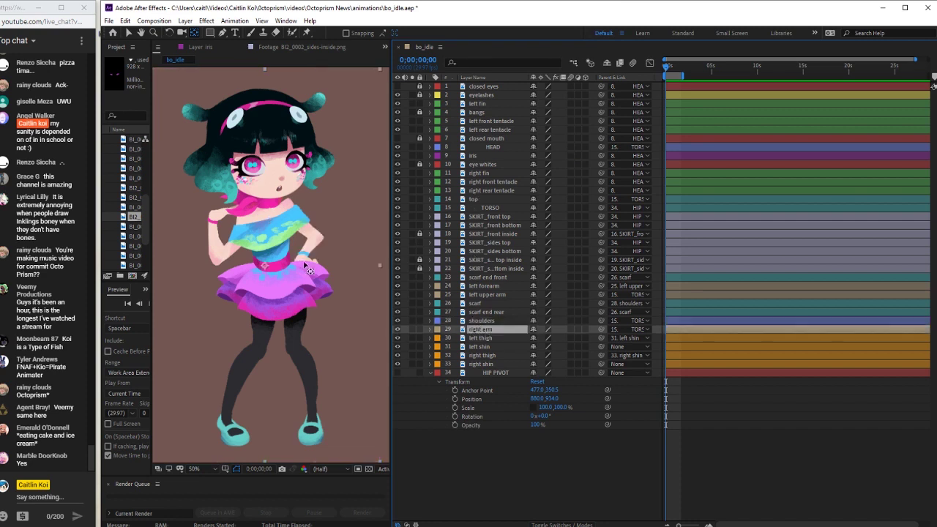
{"action": "left_click", "coordinate": [269, 272]}
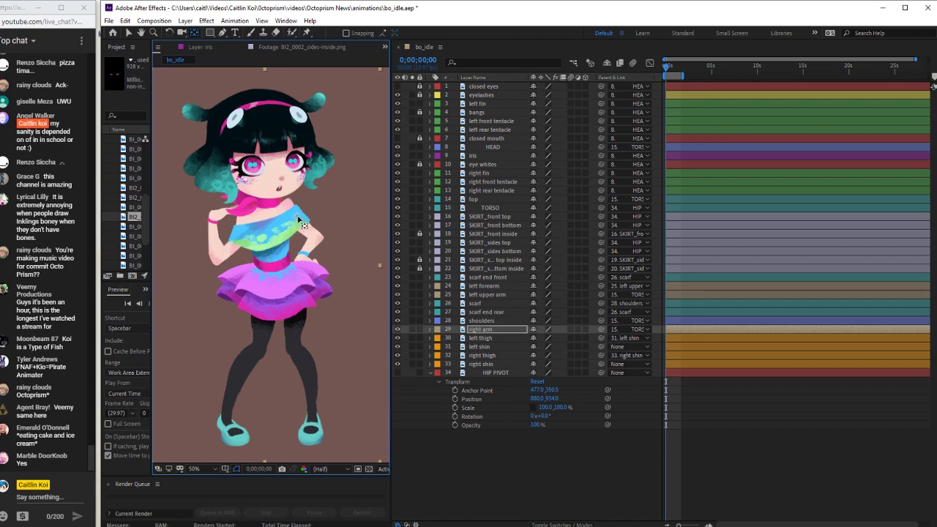
{"action": "key", "text": "a"}
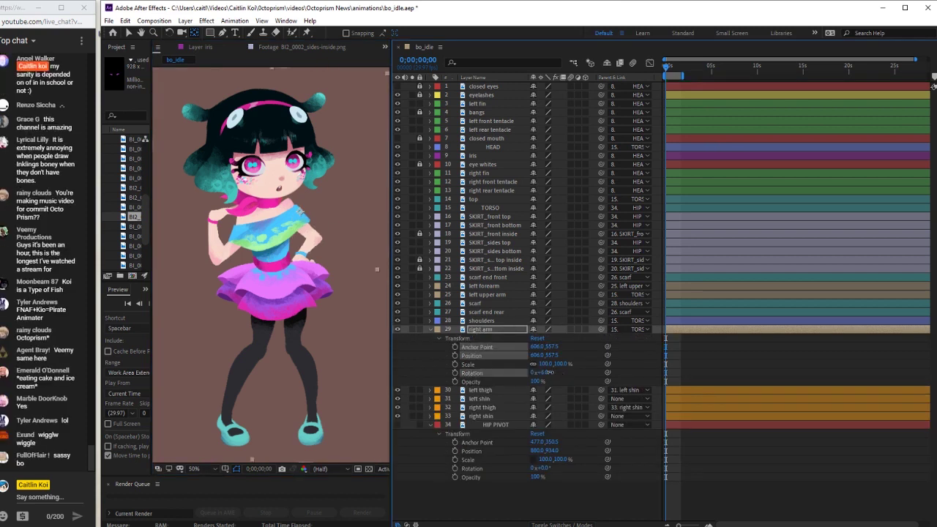
{"action": "left_click", "coordinate": [473, 372], "text": "ctrl"}
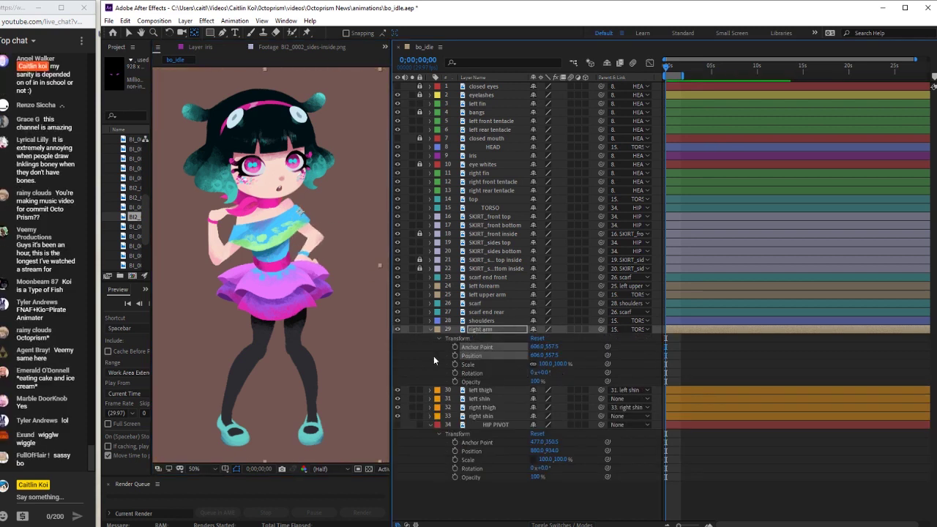
{"action": "left_click", "coordinate": [429, 330]}
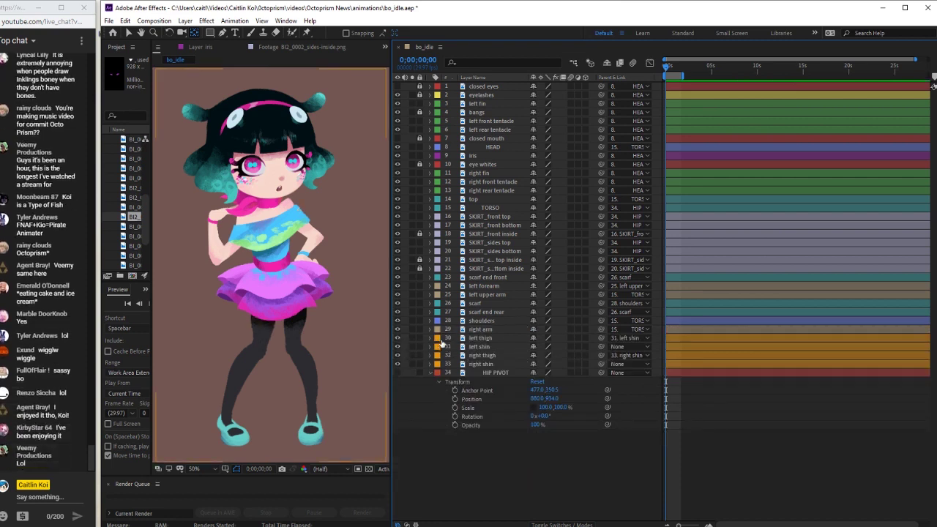
Try rotating the left thigh layer about its existing anchor point and undo the rotation
{"action": "left_click", "coordinate": [429, 337]}
{"action": "left_click_drag", "start_coordinate": [539, 382], "coordinate": [556, 388]}
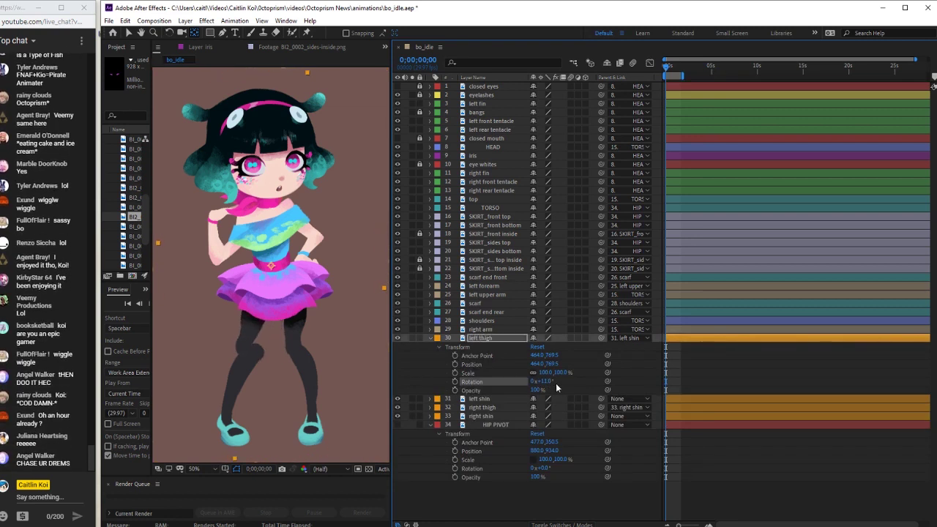
{"action": "key", "text": "ctrl+z"}
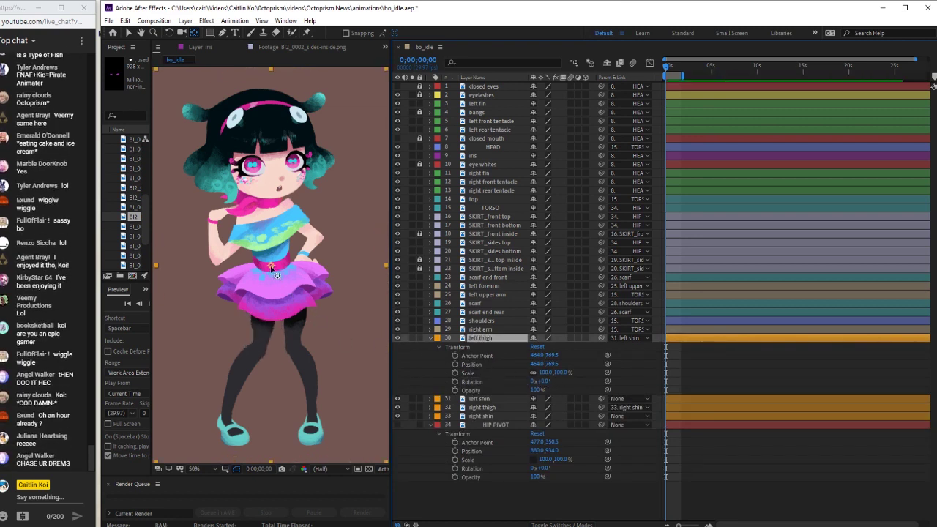
Move the left and right thigh layers' anchor points to the knees at 420, 1117.5 and 540, 1109.5, and save the project
{"action": "left_click", "coordinate": [292, 325]}
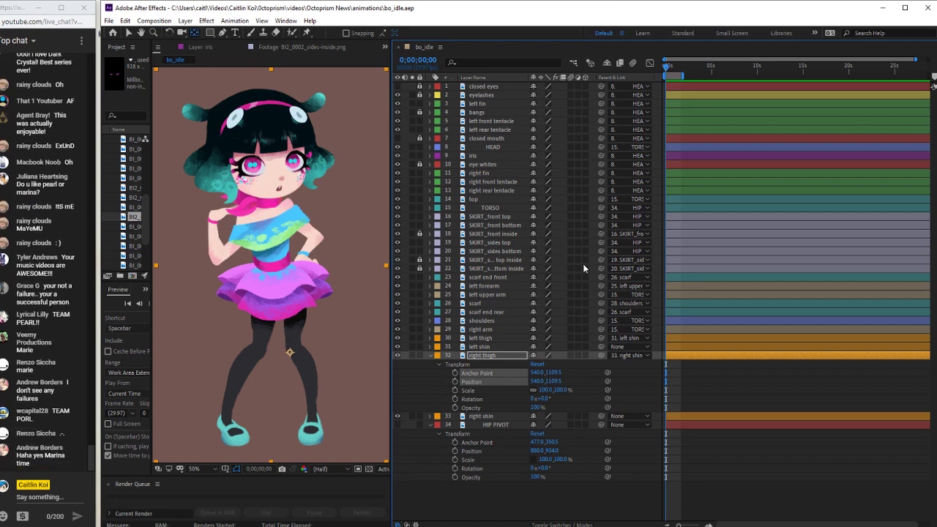
{"action": "left_click", "coordinate": [430, 355]}
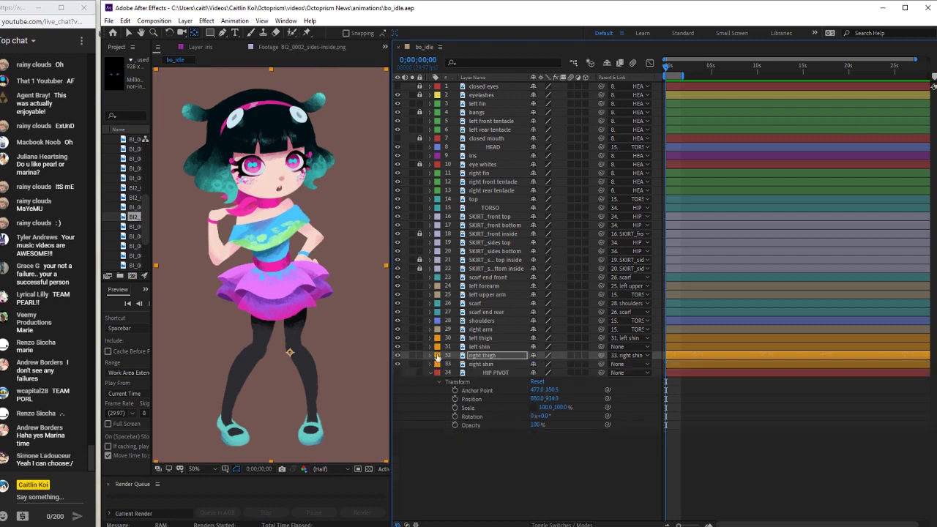
Keyframe rotations from 0° at frame 0 to 8° for TORSO and -14° for both thighs at frame 13, and preview the motion
{"action": "left_click_drag", "start_coordinate": [915, 58], "coordinate": [708, 58]}
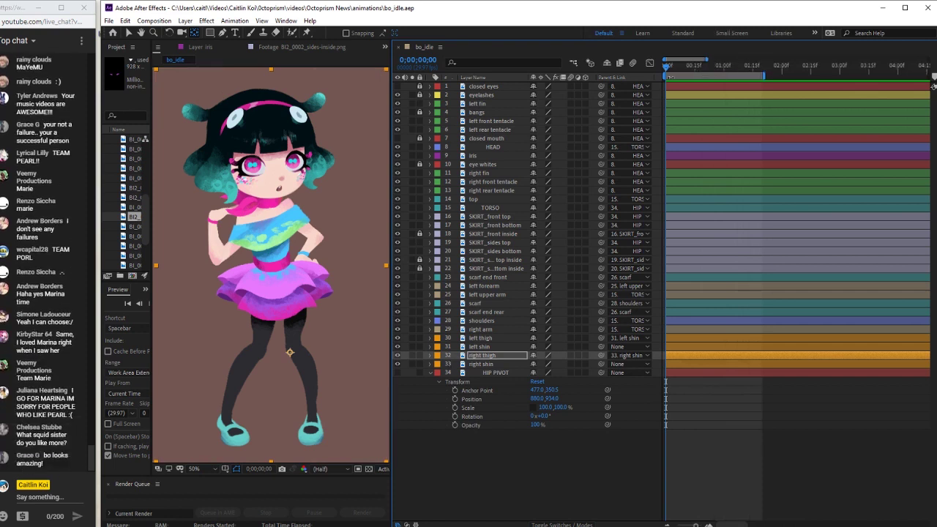
{"action": "mouse_move", "coordinate": [665, 67]}
{"action": "left_mouse_down"}
{"action": "mouse_move", "coordinate": [725, 70]}
{"action": "mouse_move", "coordinate": [661, 79]}
{"action": "left_mouse_up"}
{"action": "left_click", "coordinate": [691, 67]}
{"action": "key", "text": "u"}
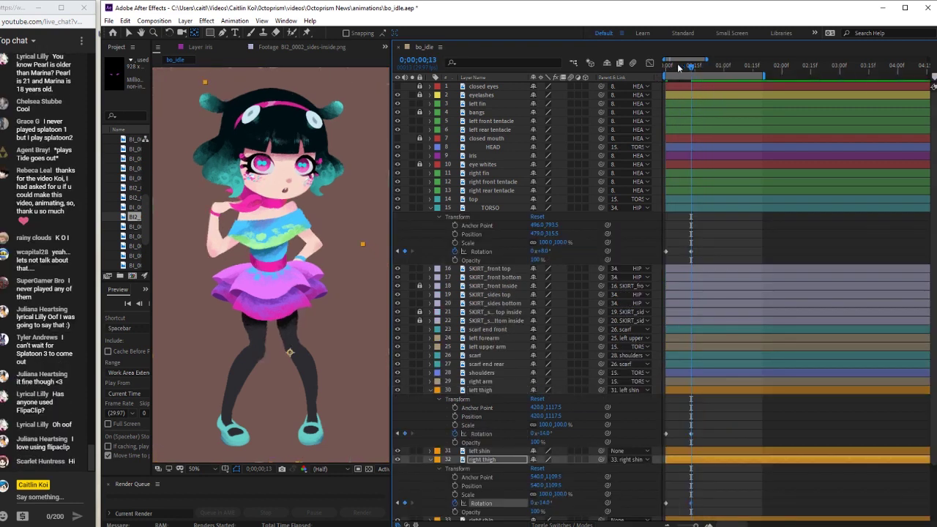
{"action": "key", "text": "space"}
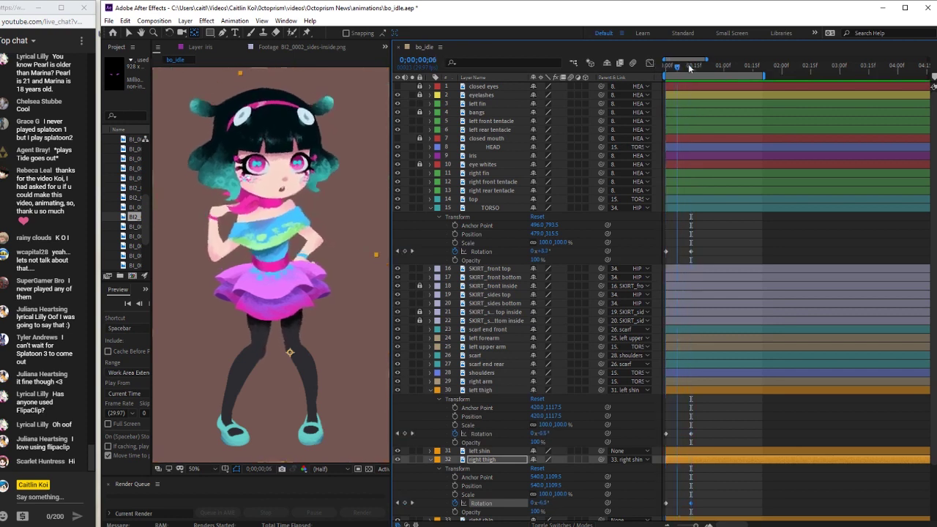
{"action": "left_click_drag", "start_coordinate": [696, 65], "coordinate": [666, 65]}
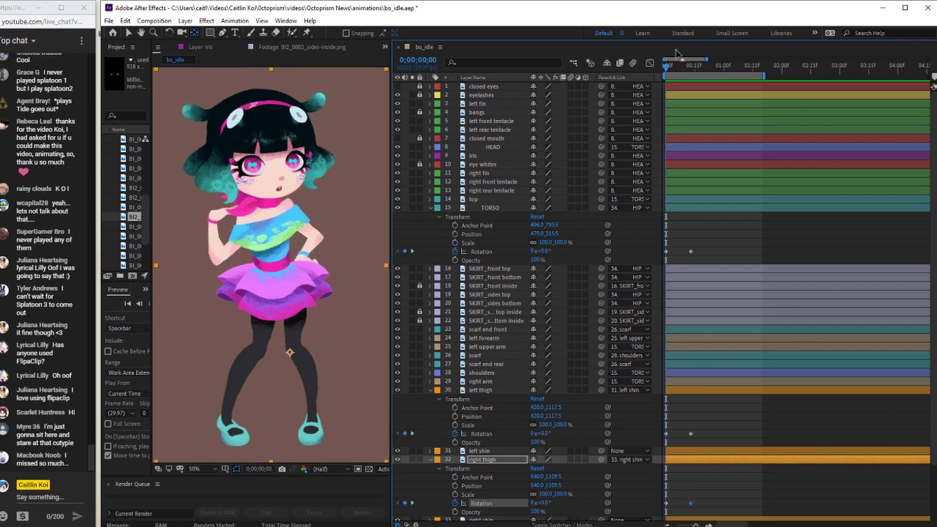
Set the TORSO rotation keyframe at frame 13 to 5°, return to frame 0 and collapse the layer's properties
{"action": "mouse_move", "coordinate": [672, 65]}
{"action": "left_mouse_down"}
{"action": "mouse_move", "coordinate": [694, 64]}
{"action": "mouse_move", "coordinate": [665, 66]}
{"action": "left_mouse_up"}
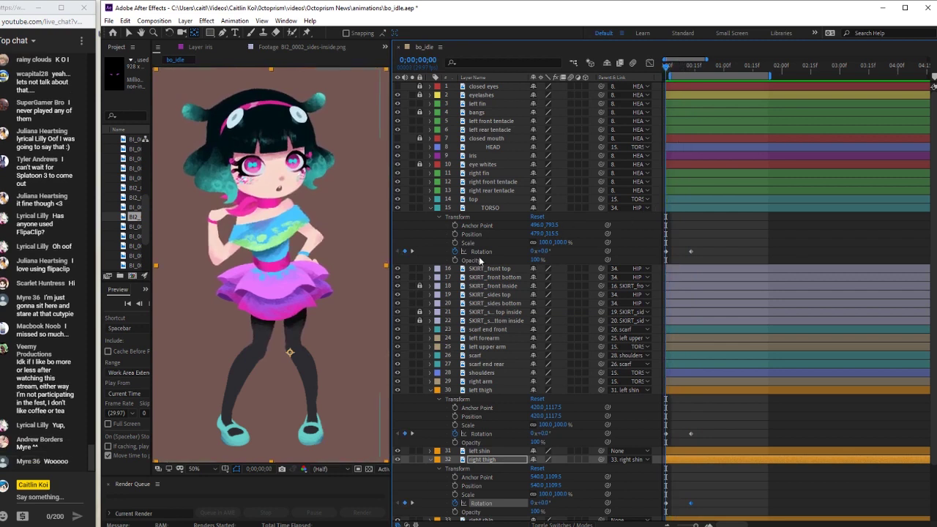
{"action": "key", "text": "k"}
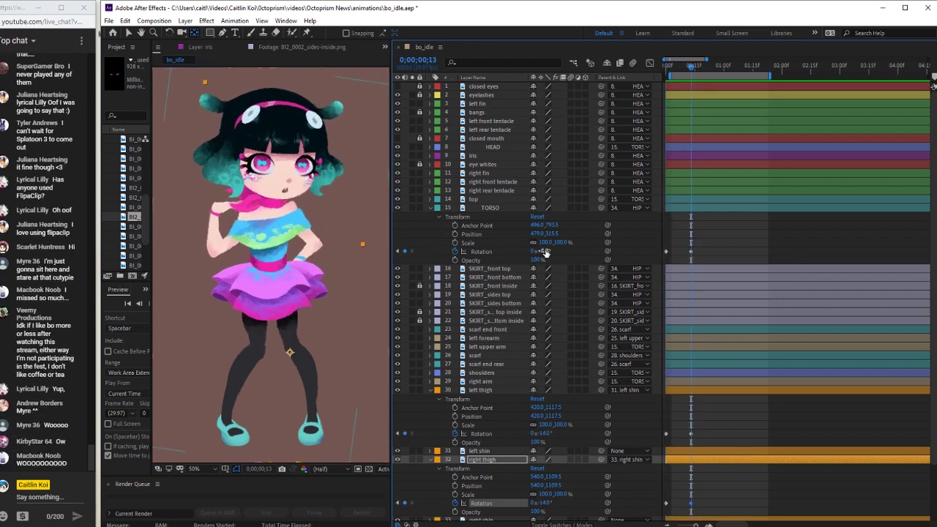
{"action": "left_click", "coordinate": [546, 251]}
{"action": "type", "text": "5"}
{"action": "key", "text": "Return"}
{"action": "mouse_move", "coordinate": [681, 68]}
{"action": "left_mouse_down"}
{"action": "mouse_move", "coordinate": [689, 66]}
{"action": "mouse_move", "coordinate": [666, 68]}
{"action": "left_mouse_up"}
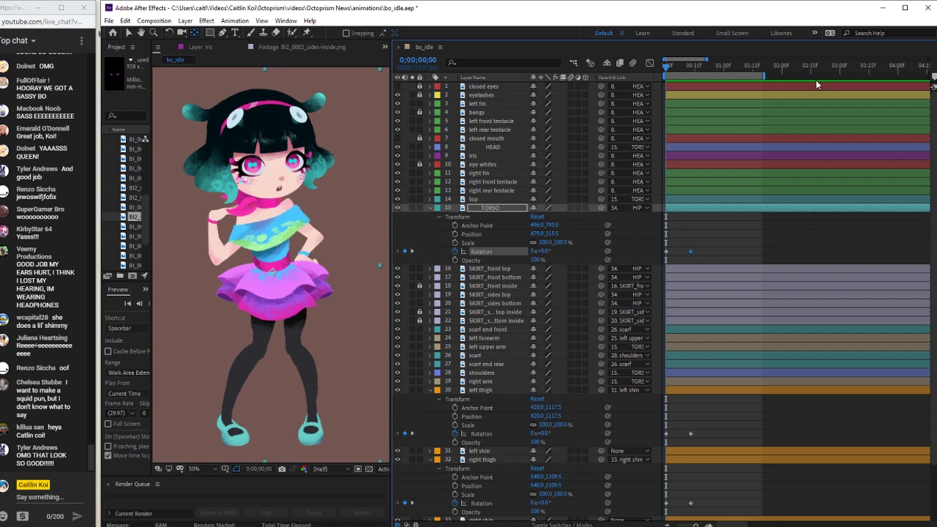
{"action": "mouse_move", "coordinate": [546, 251]}
{"action": "left_mouse_down"}
{"action": "mouse_move", "coordinate": [571, 251]}
{"action": "mouse_move", "coordinate": [547, 254]}
{"action": "left_mouse_up"}
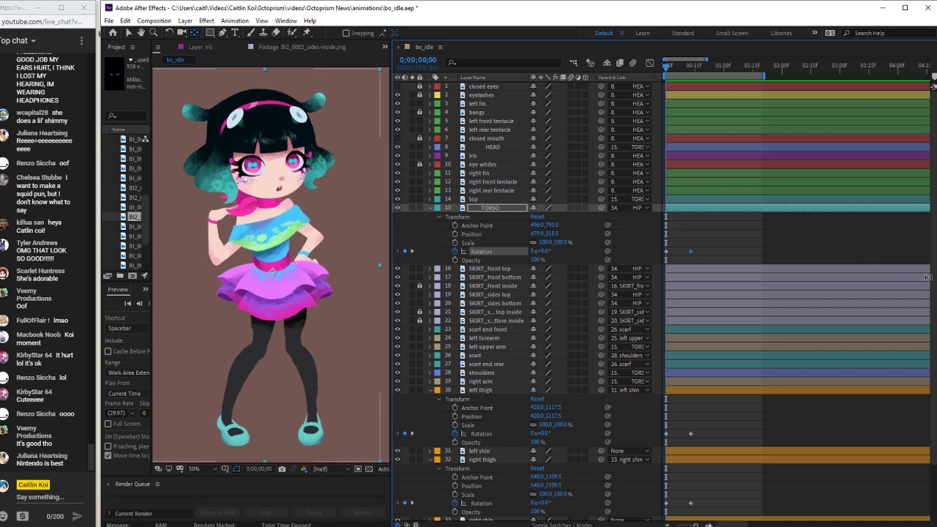
{"action": "left_click", "coordinate": [429, 208]}
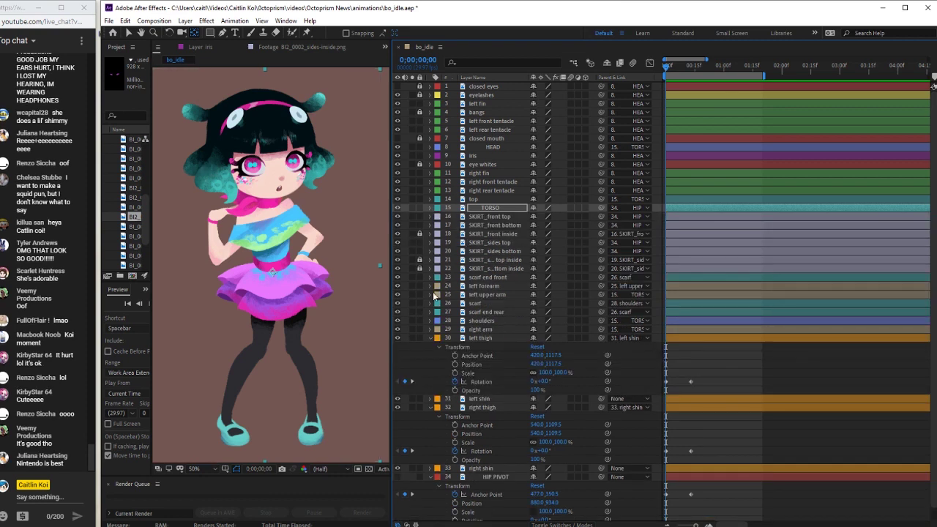
{"action": "key", "text": "ctrl+z"}
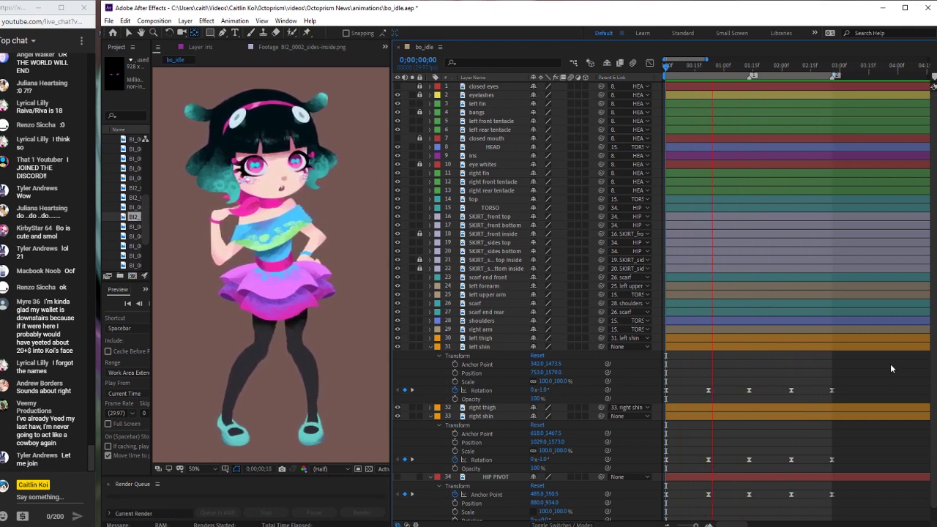
Stop the preview, collapse the leg layers' properties, lock both thigh and both shin layers, and save the project
{"action": "key", "text": "space"}
{"action": "left_click", "coordinate": [430, 347]}
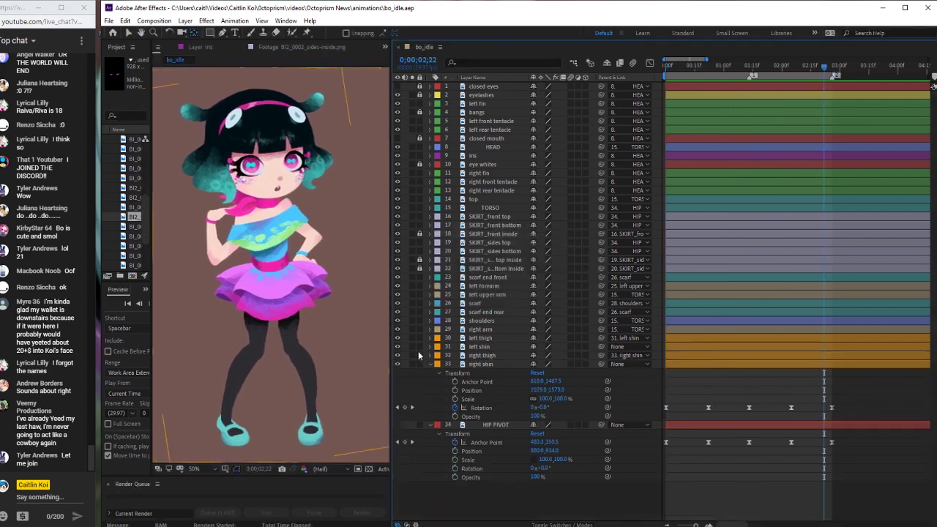
{"action": "left_click", "coordinate": [431, 356]}
{"action": "left_click", "coordinate": [431, 356]}
{"action": "left_click", "coordinate": [431, 365]}
{"action": "left_click", "coordinate": [419, 365]}
{"action": "left_click", "coordinate": [420, 356]}
{"action": "left_click_drag", "start_coordinate": [419, 347], "coordinate": [419, 338]}
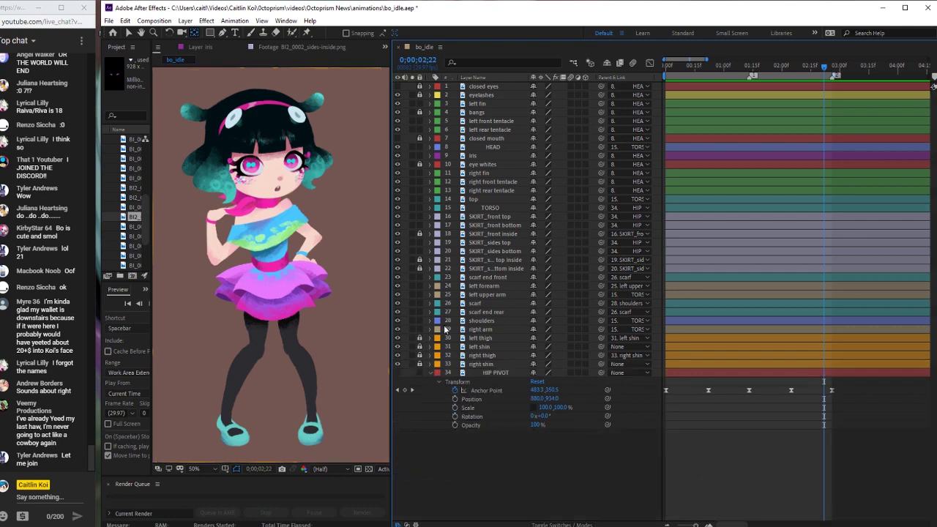
{"action": "key", "text": "ctrl+s"}
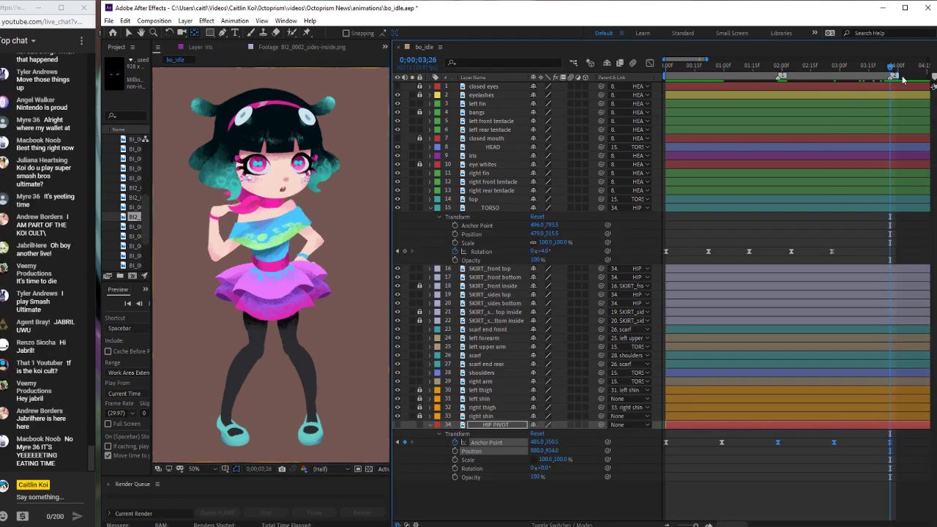
{"action": "key", "text": "ctrl+s"}
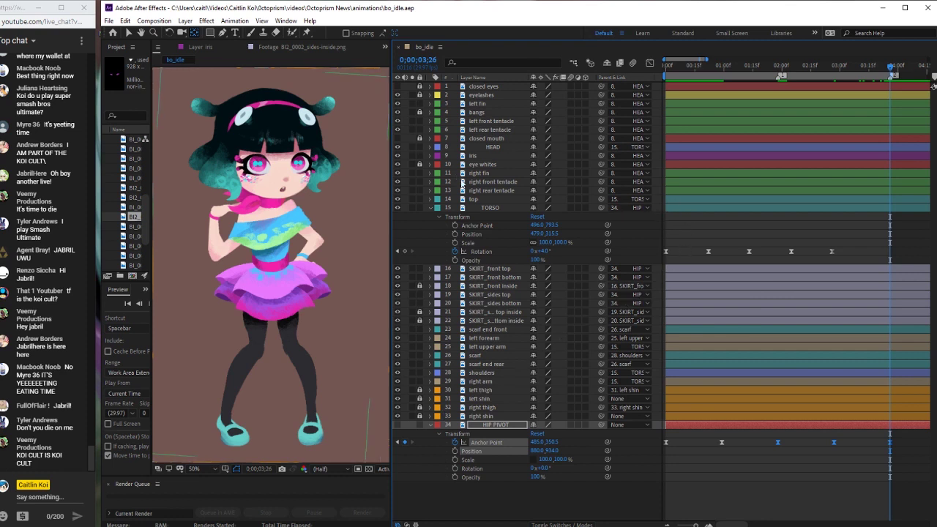
Collapse the right thigh's properties and delete the left shin's last three rotation keyframes
{"action": "left_click", "coordinate": [837, 253]}
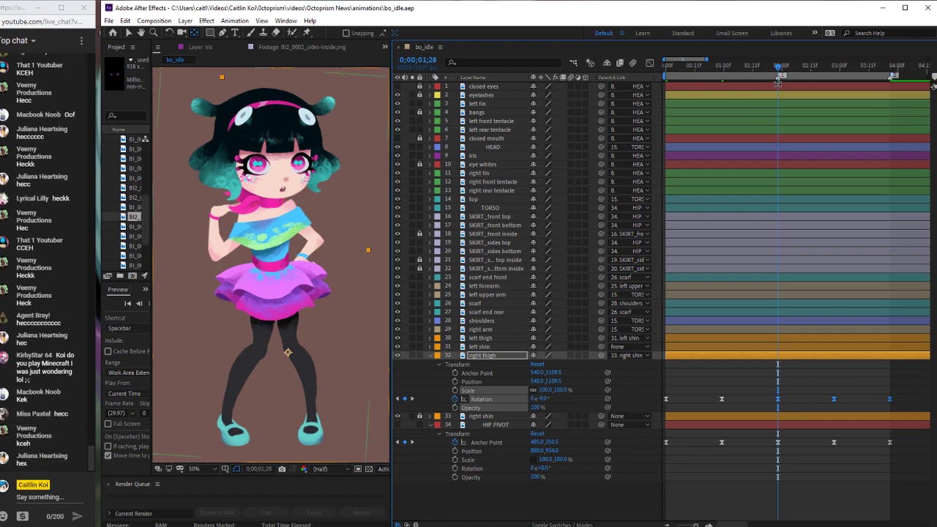
{"action": "key", "text": "ctrl+shift+a"}
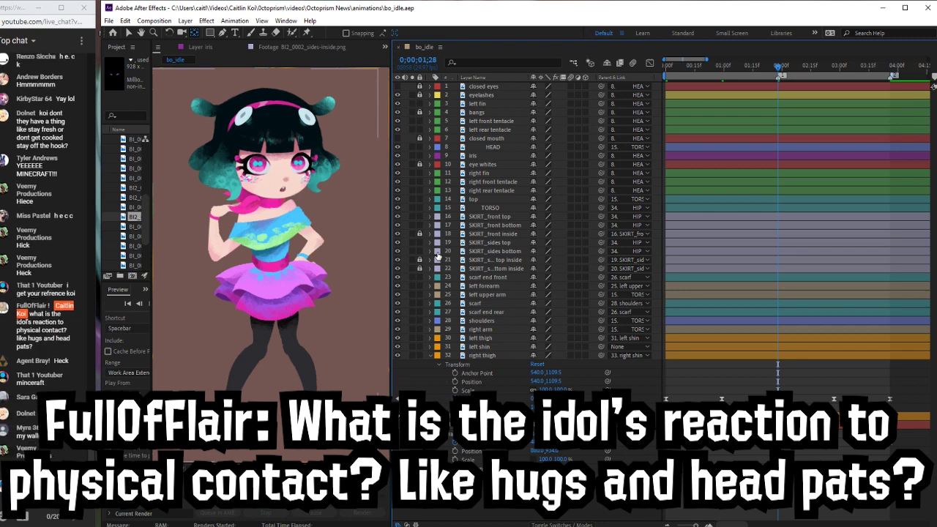
{"action": "left_click", "coordinate": [430, 355]}
{"action": "left_click", "coordinate": [430, 346]}
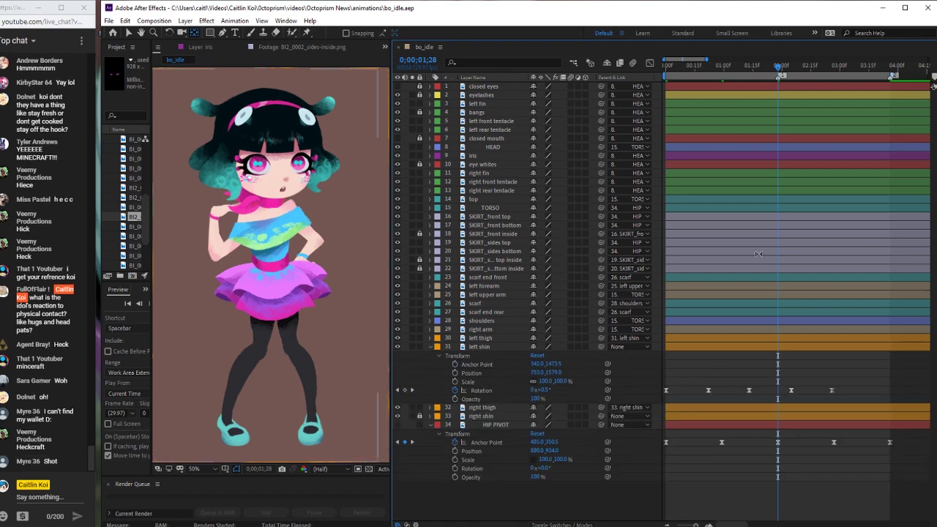
{"action": "left_click_drag", "start_coordinate": [731, 368], "coordinate": [866, 395]}
{"action": "key", "text": "Delete"}
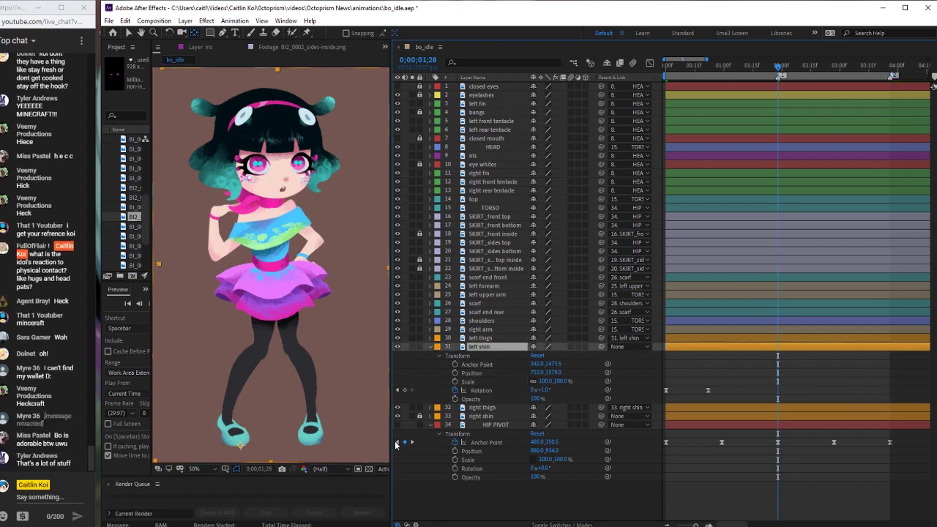
Move the left shin's second rotation keyframe to 0;00;00;29 and repeat the rotation cycle with copied keyframes from 0;00;01;28
{"action": "key", "text": "j"}
{"action": "left_click_drag", "start_coordinate": [708, 391], "coordinate": [664, 380]}
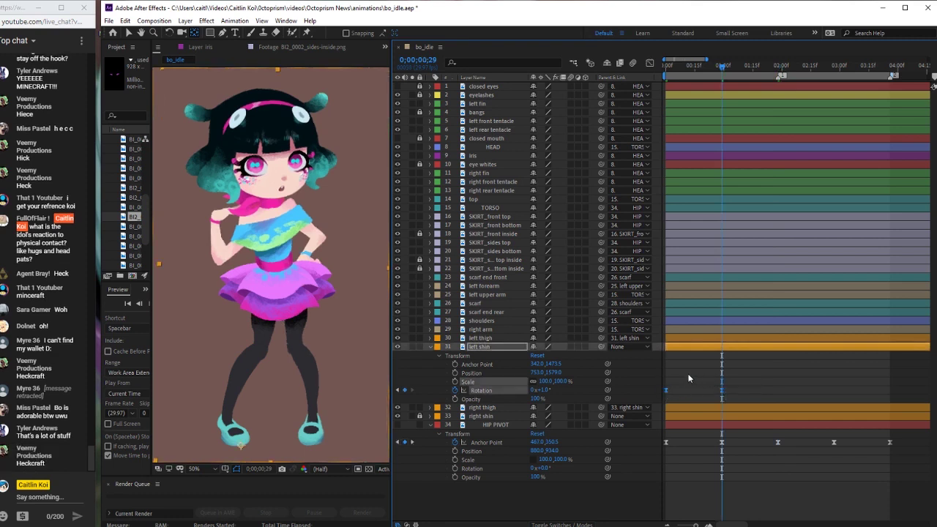
{"action": "key", "text": "k"}
{"action": "left_click", "coordinate": [782, 382]}
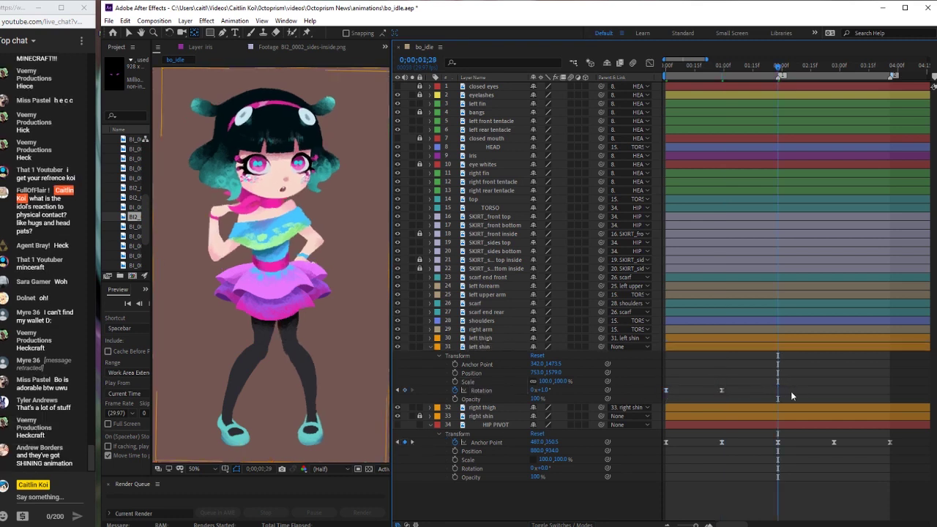
{"action": "left_click", "coordinate": [695, 388]}
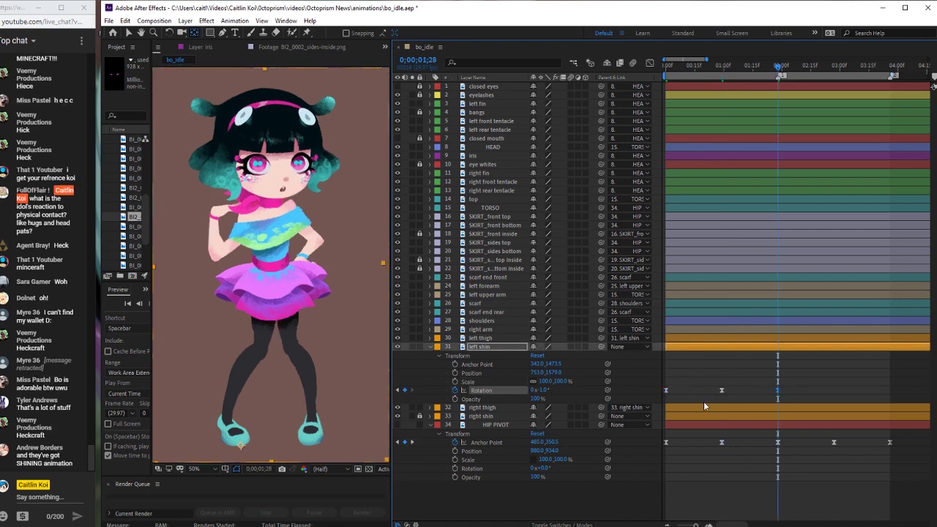
{"action": "mouse_move", "coordinate": [796, 383]}
{"action": "left_mouse_down"}
{"action": "mouse_move", "coordinate": [668, 386]}
{"action": "mouse_move", "coordinate": [784, 394]}
{"action": "left_mouse_up"}
{"action": "left_click", "coordinate": [777, 392]}
{"action": "key", "text": "ctrl+v"}
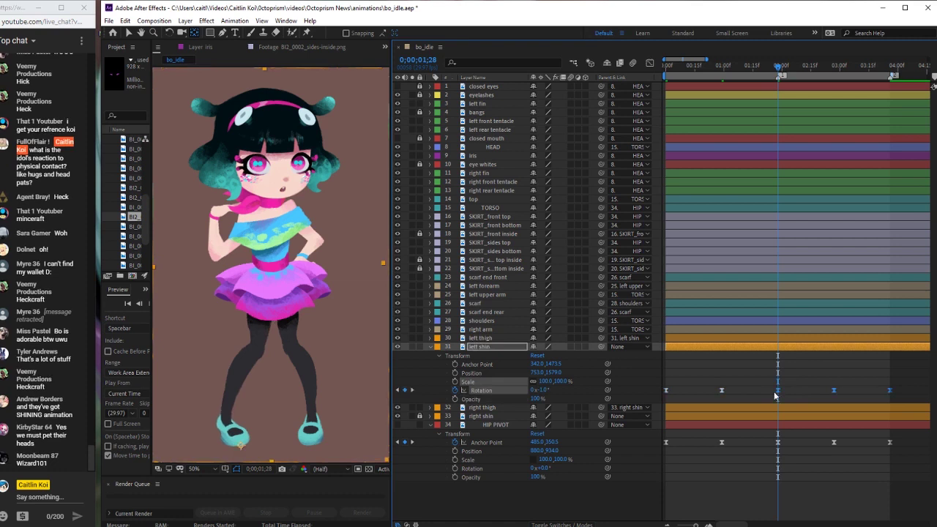
Collapse the left shin's properties and delete the left thigh's last three rotation keyframes
{"action": "left_click", "coordinate": [430, 337]}
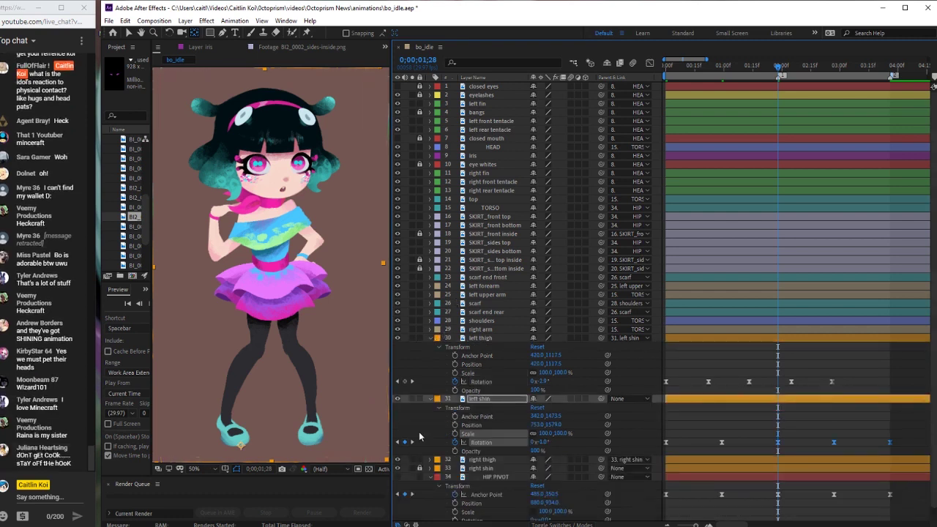
{"action": "left_click", "coordinate": [431, 399]}
{"action": "left_click_drag", "start_coordinate": [738, 375], "coordinate": [871, 383]}
{"action": "key", "text": "Delete"}
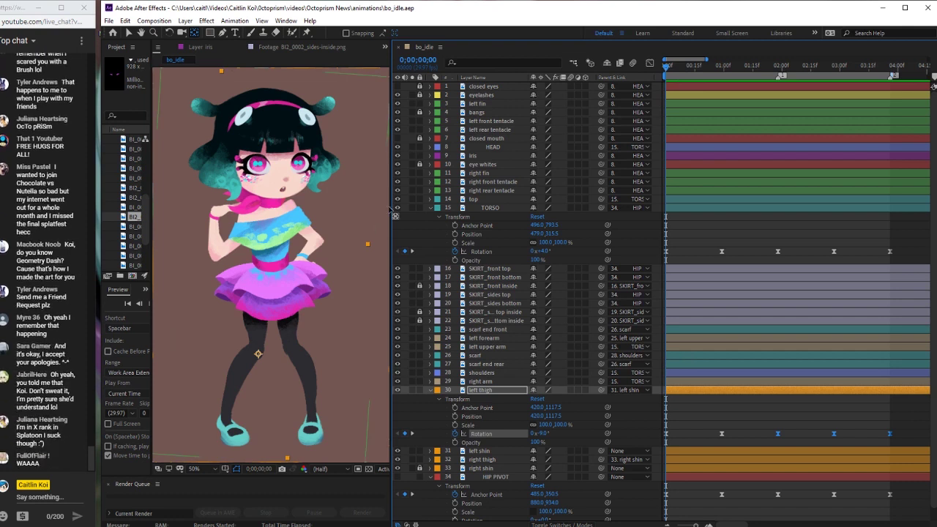
{"action": "key", "text": "ctrl+z"}
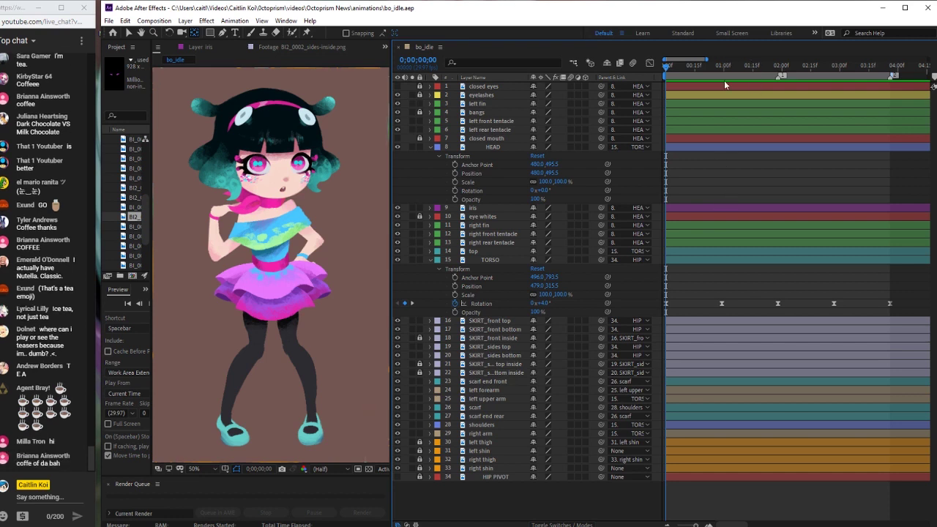
Scrub through the timeline, save the project and preview the head and torso motion
{"action": "left_click_drag", "start_coordinate": [674, 70], "coordinate": [846, 98]}
{"action": "key", "text": "Home"}
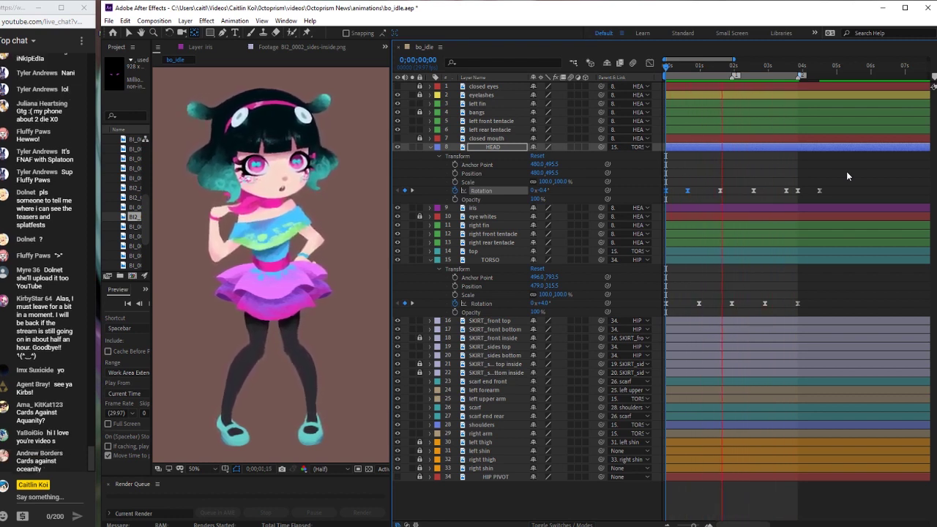
{"action": "key", "text": "ctrl+s"}
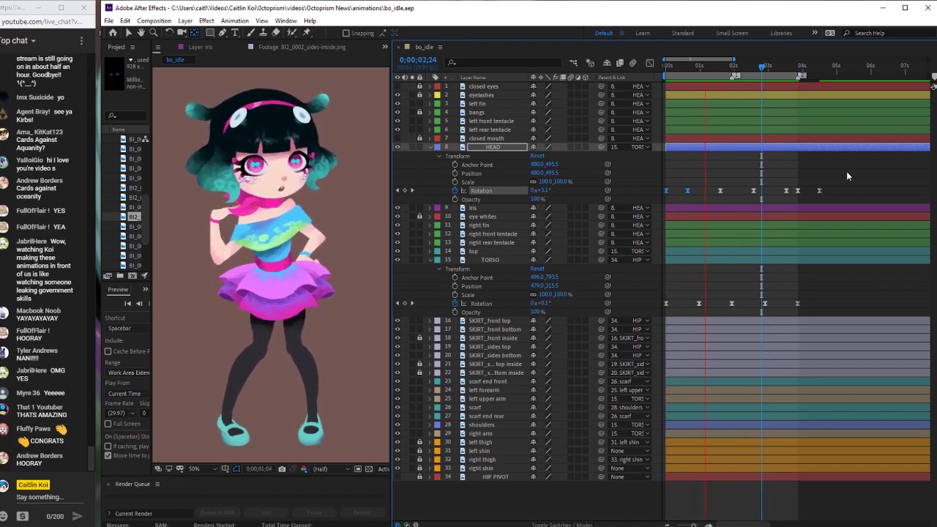
{"action": "key", "text": "space"}
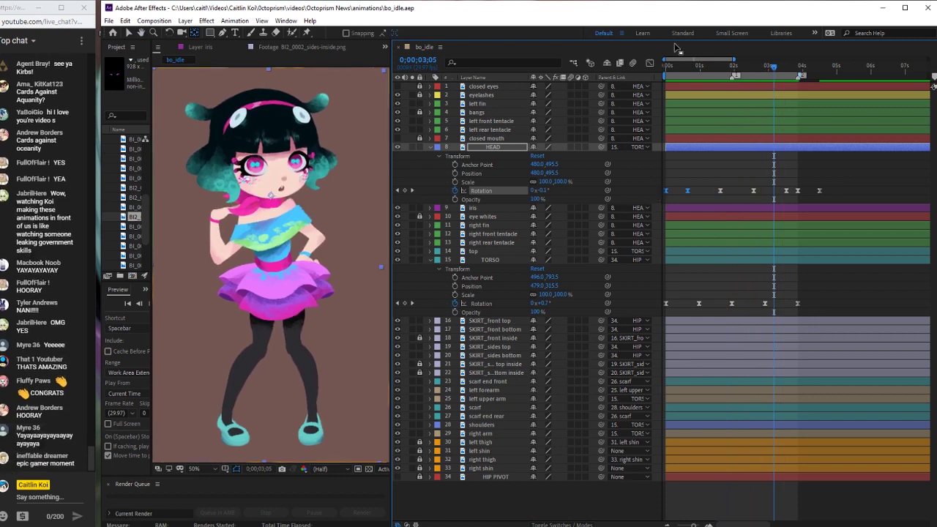
Replay the idle animation from the first frame to check the head and right fin motion
{"action": "key", "text": "Home"}
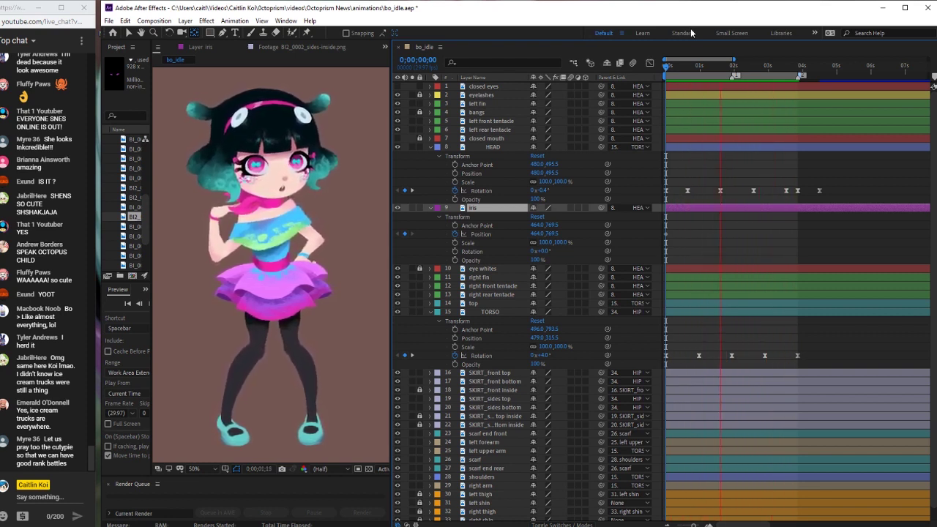
{"action": "key", "text": "space"}
{"action": "key", "text": "space"}
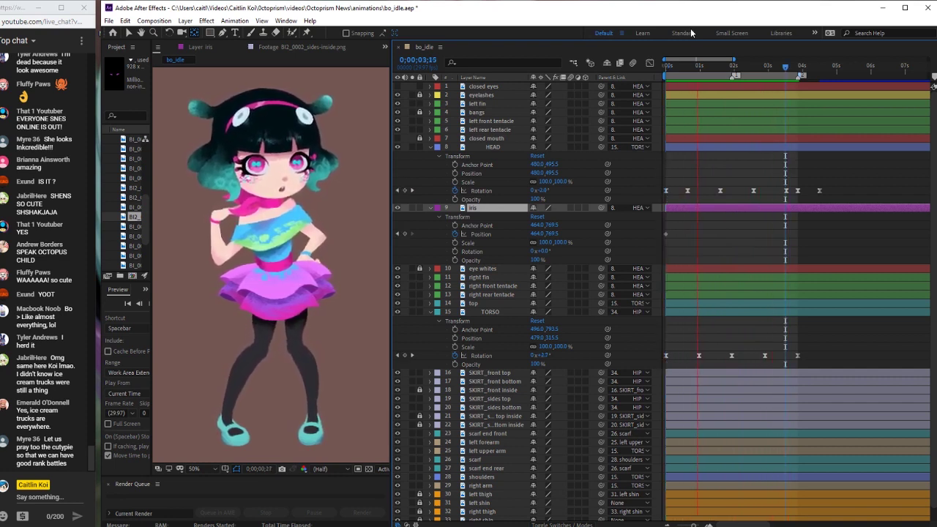
{"action": "key", "text": "space"}
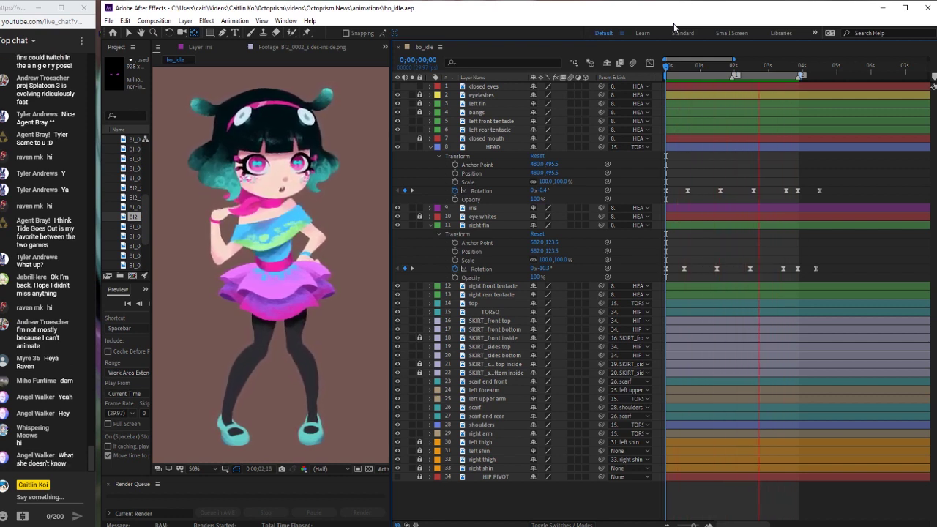
{"action": "key", "text": "space"}
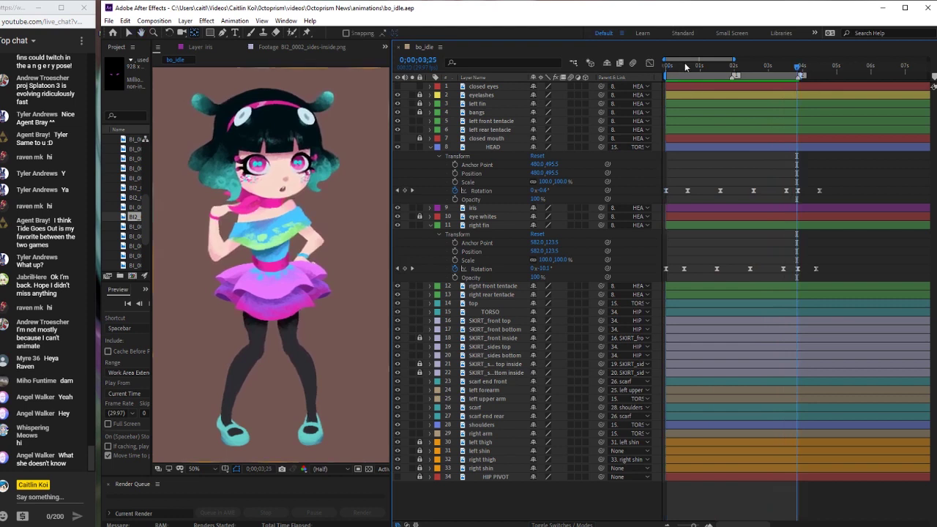
Set the right fin's rotation keyframe at 0;00;00;16 to -30°
{"action": "left_click", "coordinate": [412, 269]}
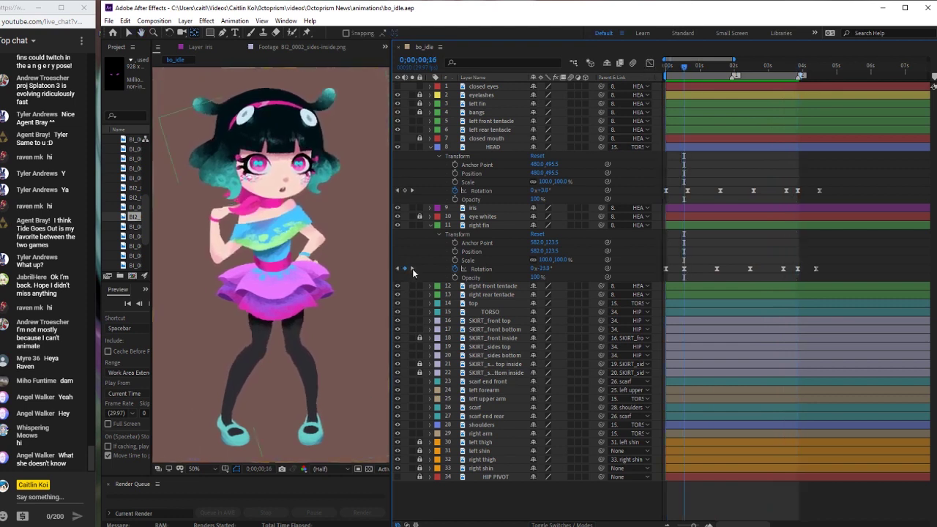
{"action": "left_click_drag", "start_coordinate": [537, 269], "coordinate": [546, 271]}
{"action": "left_click", "coordinate": [547, 270]}
{"action": "type", "text": "-30"}
{"action": "key", "text": "Return"}
Set the right fin's vertical scale to 90% at frame 0 and start keyframing its Scale
{"action": "key", "text": "Home"}
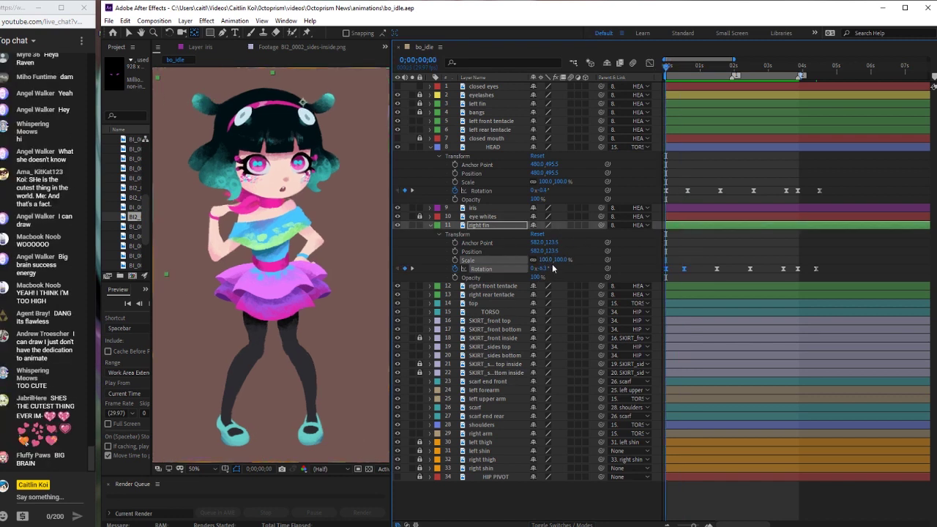
{"action": "left_click", "coordinate": [562, 260]}
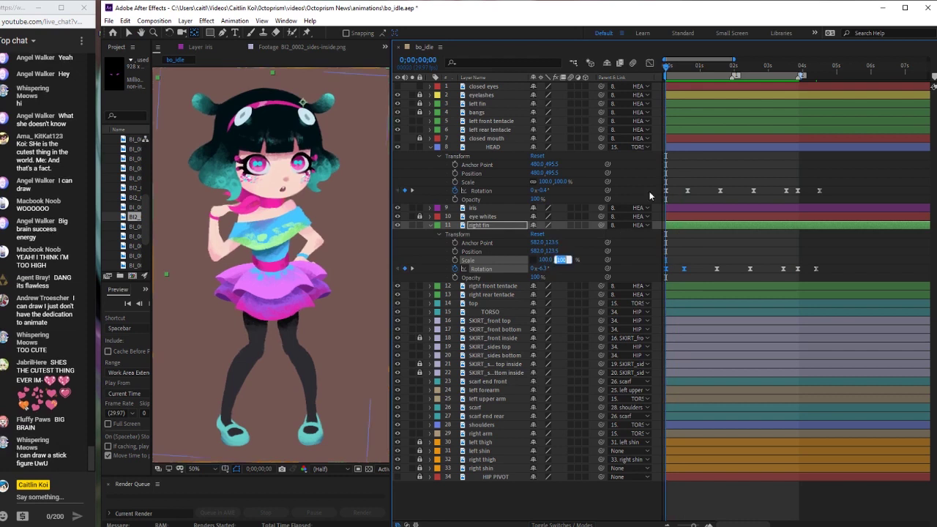
{"action": "type", "text": "90"}
{"action": "key", "text": "Return"}
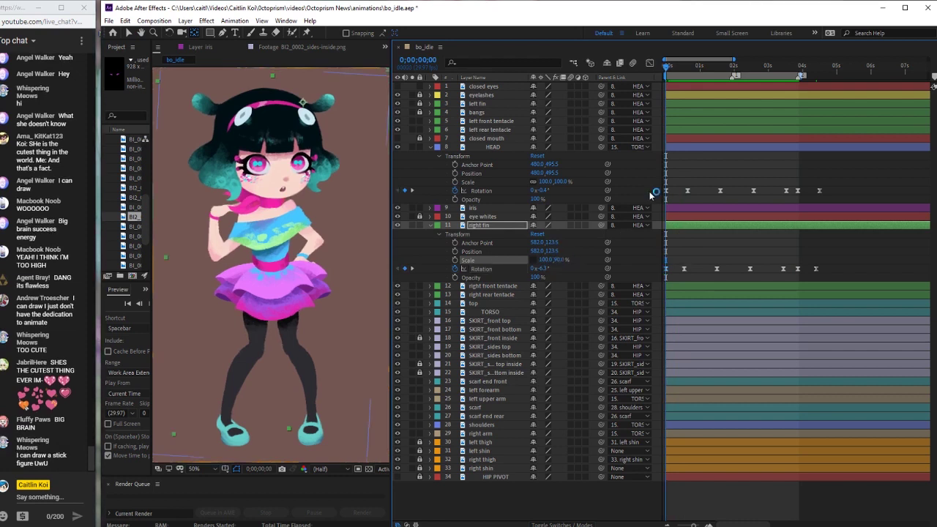
{"action": "left_click", "coordinate": [455, 260]}
Keyframe the right fin's vertical scale to 105% at 0;00;01;01
{"action": "key", "text": "shift+Page_Down"}
{"action": "key", "text": "shift+Page_Down"}
{"action": "key", "text": "shift+Page_Down"}
{"action": "key", "text": "Page_Down"}
{"action": "left_click", "coordinate": [562, 260]}
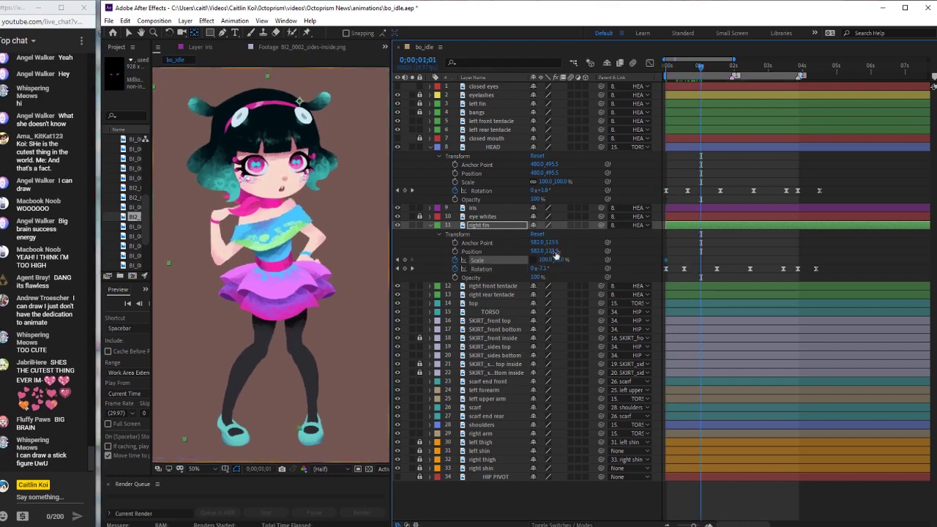
{"action": "type", "text": "105"}
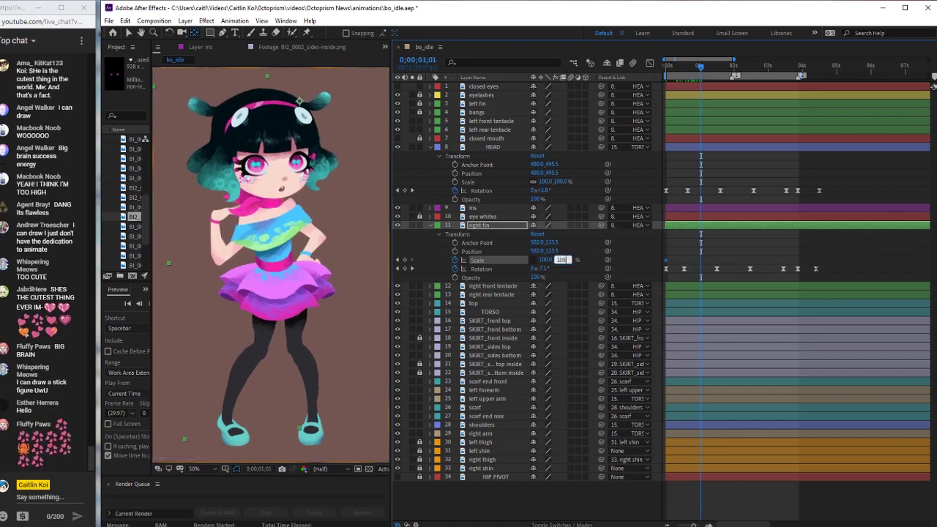
{"action": "key", "text": "Return"}
Copy the right fin's scale keyframes along the timeline to repeat the cycle, and preview from the first frame
{"action": "key", "text": "ctrl+c"}
{"action": "key", "text": "ctrl+v"}
{"action": "key", "text": "Home"}
{"action": "key", "text": "space"}
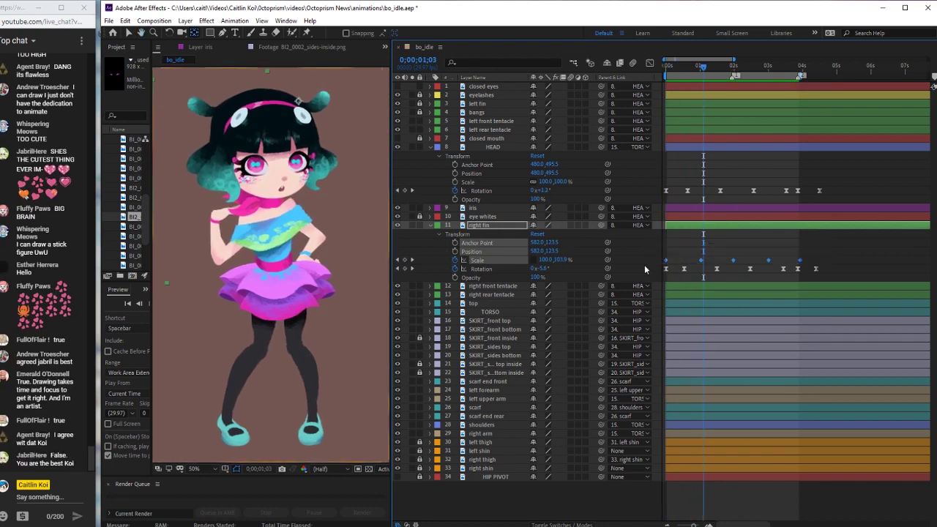
Deselect the right fin's keyframes and save the bo_idle project
{"action": "left_click", "coordinate": [890, 187]}
{"action": "key", "text": "ctrl+s"}
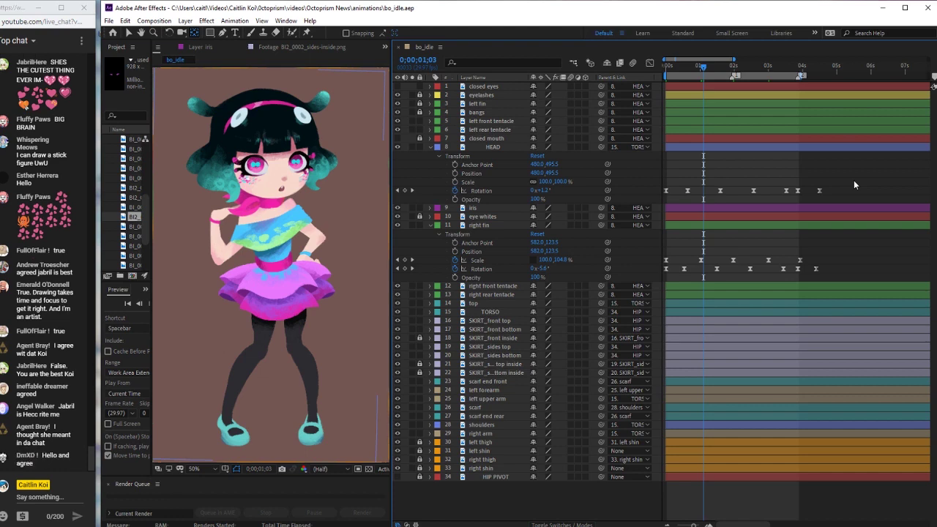
{"action": "left_click", "coordinate": [799, 190]}
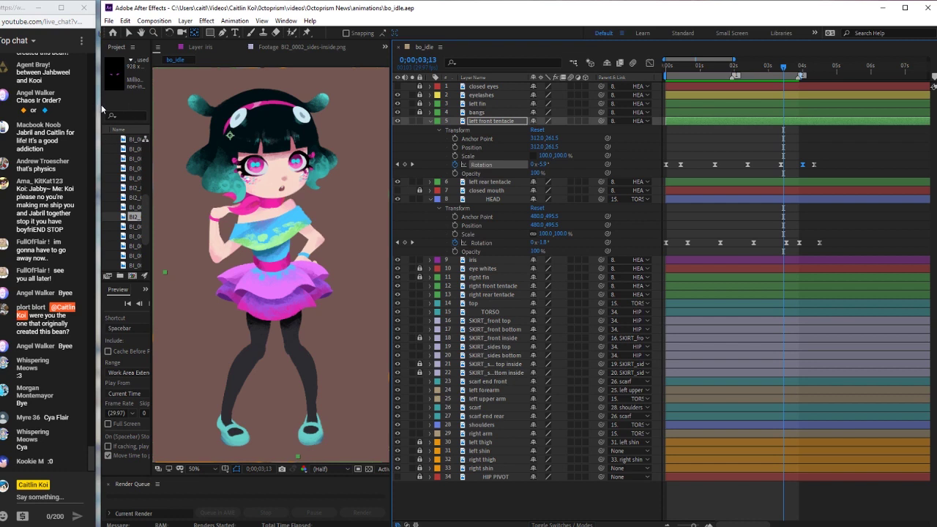
{"action": "left_click_drag", "start_coordinate": [98, 107], "coordinate": [90, 107]}
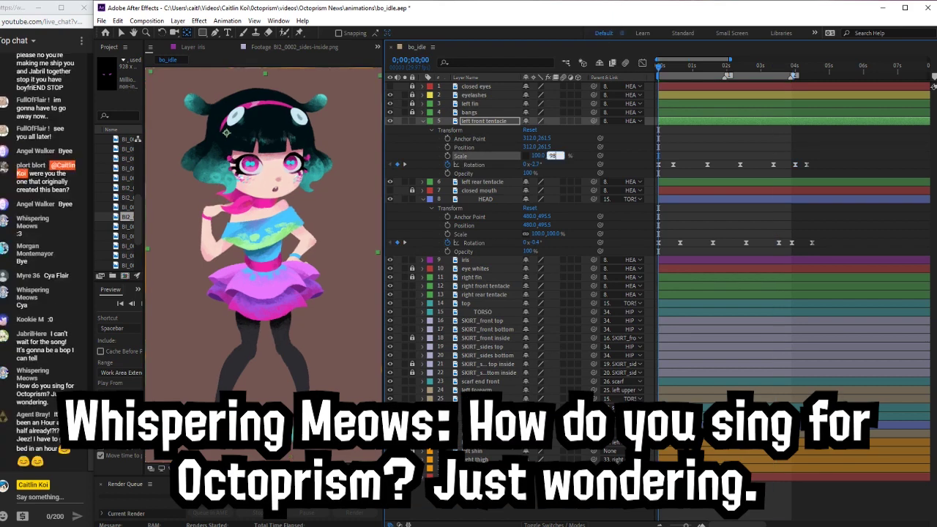
Set the left front tentacle's scale to 87% horizontally and 98% vertically at frame 0 and start keyframing its Scale
{"action": "key", "text": "Return"}
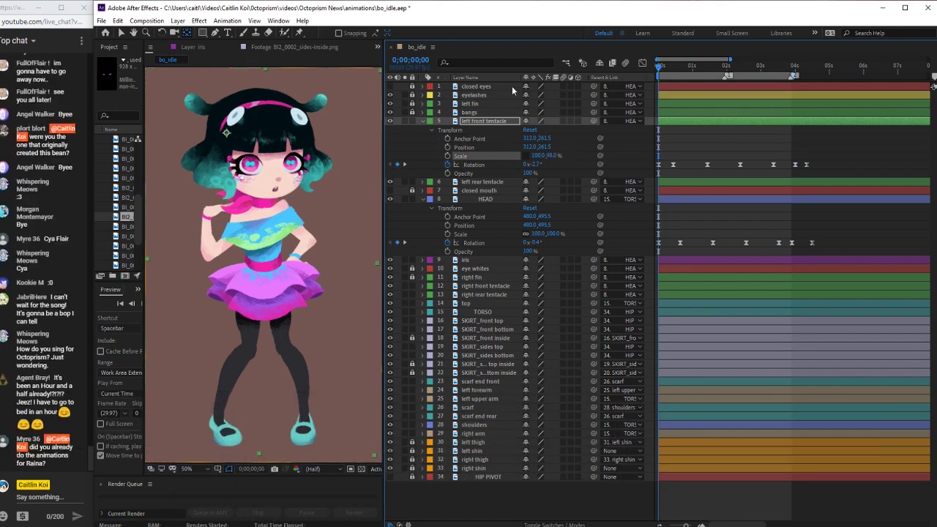
{"action": "left_click", "coordinate": [538, 156]}
{"action": "type", "text": "87"}
{"action": "key", "text": "Return"}
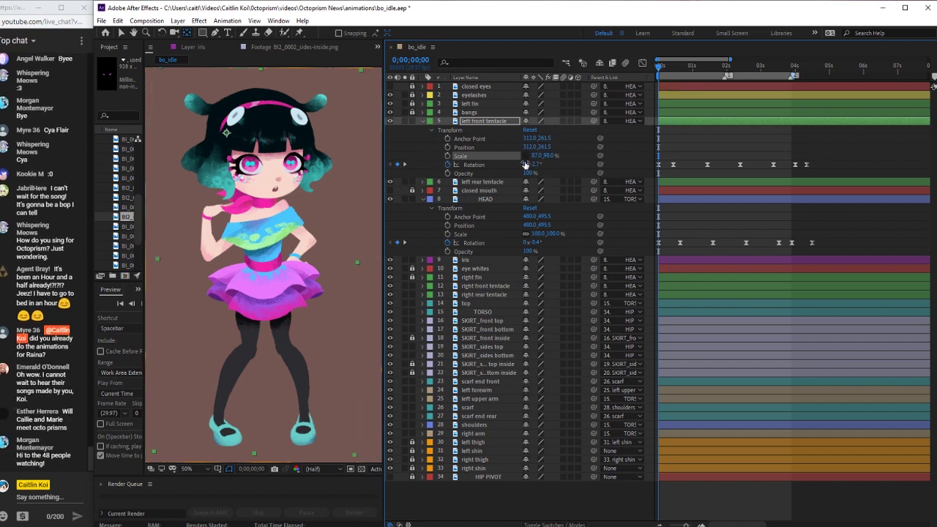
{"action": "key", "text": "space"}
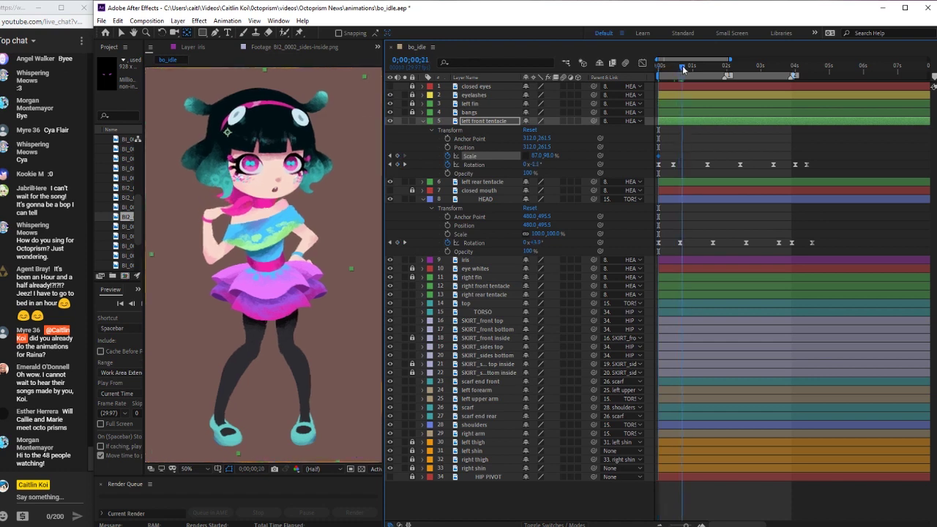
Keyframe the left front tentacle's horizontal scale to 120% further along the timeline
{"action": "left_click", "coordinate": [539, 156]}
{"action": "type", "text": "120"}
{"action": "key", "text": "Return"}
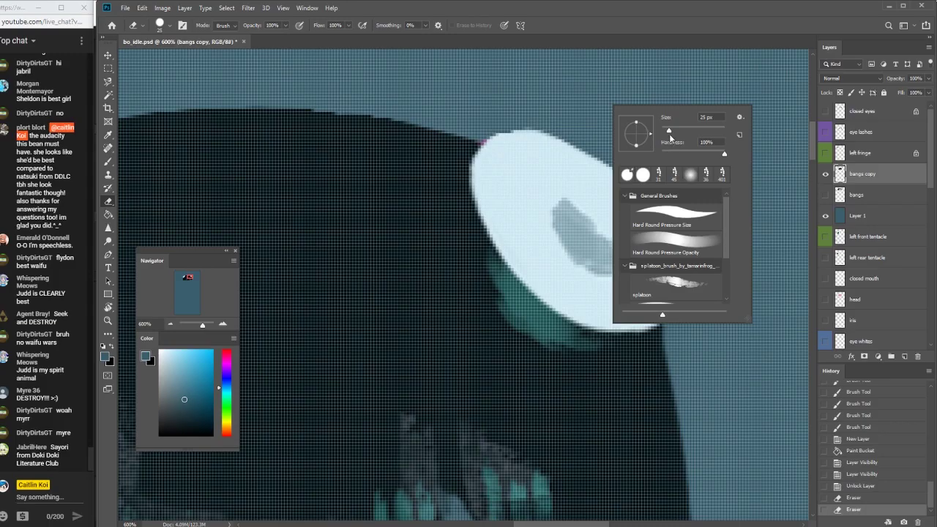
Switch to Photoshop and smooth the right white hair disc's upper edge on the bangs copy layer by erasing and repainting with its sampled pale blue
{"action": "left_click_drag", "start_coordinate": [542, 146], "coordinate": [510, 137]}
{"action": "key", "text": "b"}
{"action": "left_click", "coordinate": [586, 168], "text": "alt"}
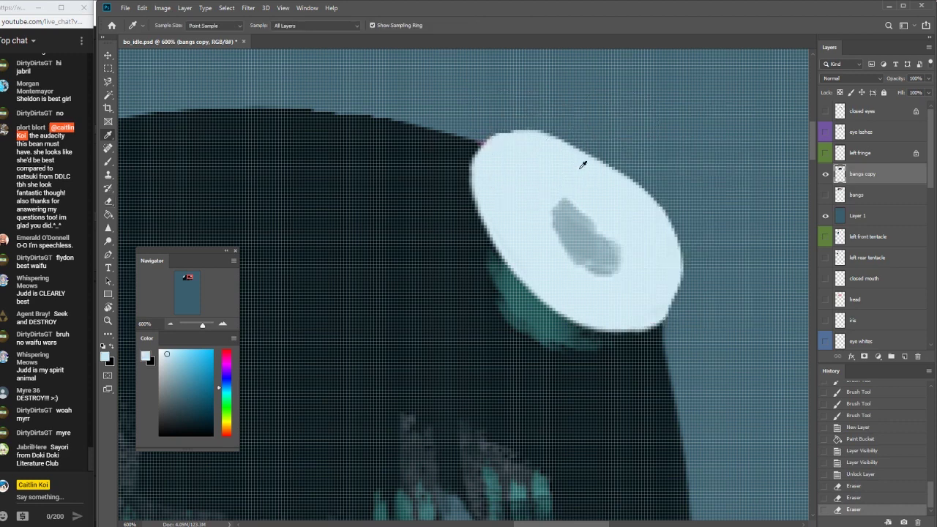
{"action": "left_click_drag", "start_coordinate": [522, 153], "coordinate": [640, 218]}
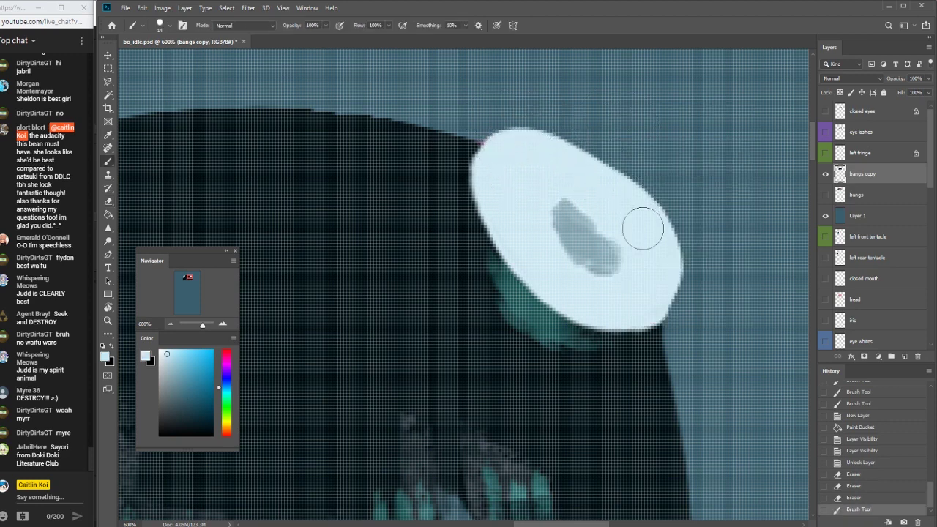
{"action": "key", "text": "ctrl+z"}
{"action": "mouse_move", "coordinate": [544, 153]}
{"action": "left_mouse_down"}
{"action": "mouse_move", "coordinate": [539, 257]}
{"action": "mouse_move", "coordinate": [648, 280]}
{"action": "mouse_move", "coordinate": [575, 229]}
{"action": "mouse_move", "coordinate": [504, 230]}
{"action": "left_mouse_up"}
{"action": "left_click_drag", "start_coordinate": [359, 134], "coordinate": [439, 167]}
{"action": "key", "text": "ctrl+z"}
{"action": "left_click_drag", "start_coordinate": [359, 134], "coordinate": [460, 188]}
{"action": "key", "text": "ctrl+z"}
{"action": "left_click_drag", "start_coordinate": [373, 134], "coordinate": [443, 174]}
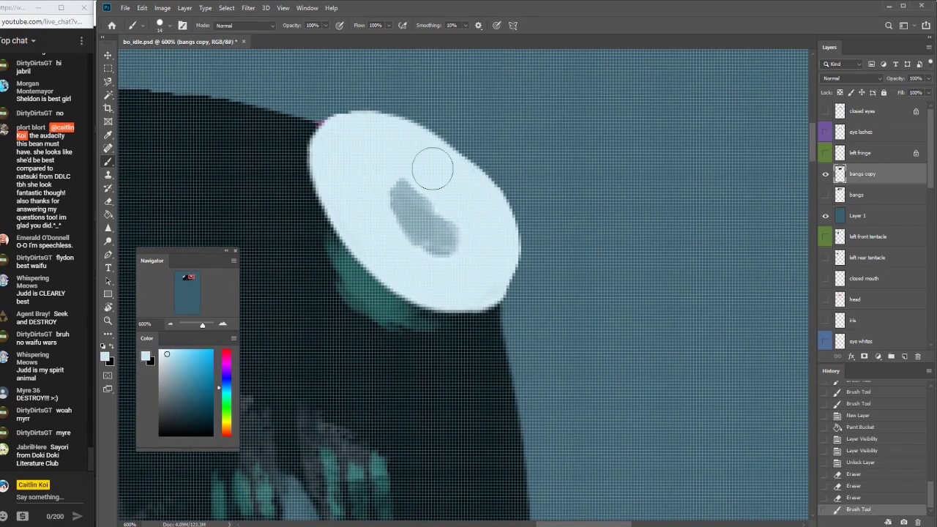
{"action": "left_click_drag", "start_coordinate": [341, 137], "coordinate": [390, 140]}
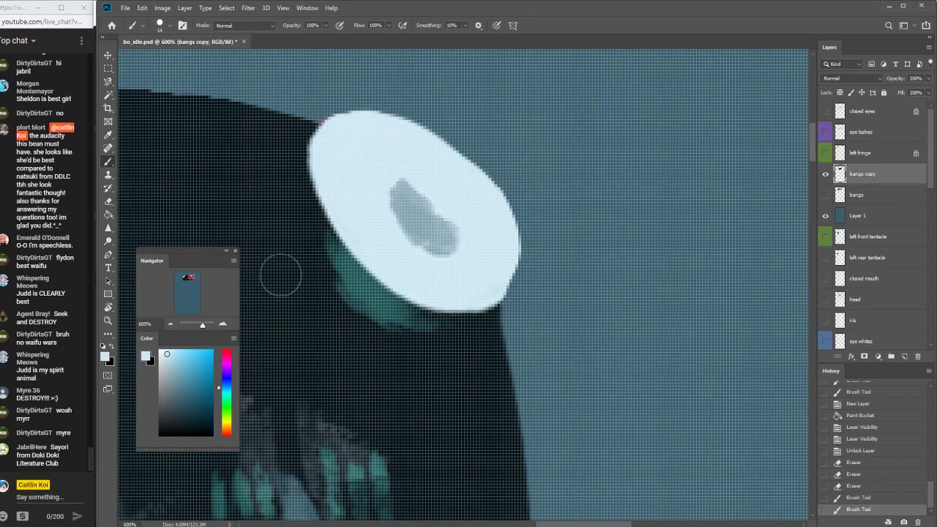
Compare the bangs and bangs copy artwork at full view and up close by toggling the two layers' visibility
{"action": "left_click", "coordinate": [169, 325]}
{"action": "key", "text": "ctrl+minus"}
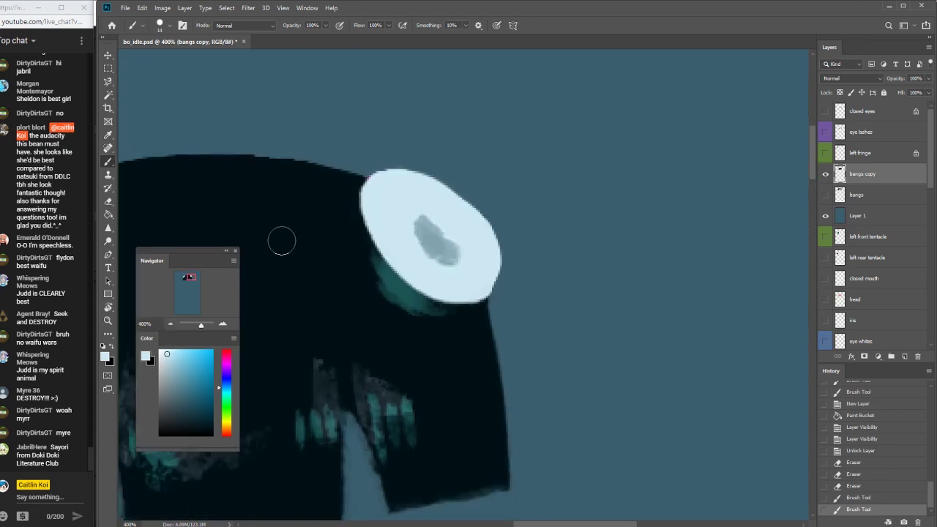
{"action": "left_click", "coordinate": [170, 325]}
{"action": "left_click", "coordinate": [171, 325]}
{"action": "left_click", "coordinate": [171, 325]}
{"action": "left_click", "coordinate": [171, 325]}
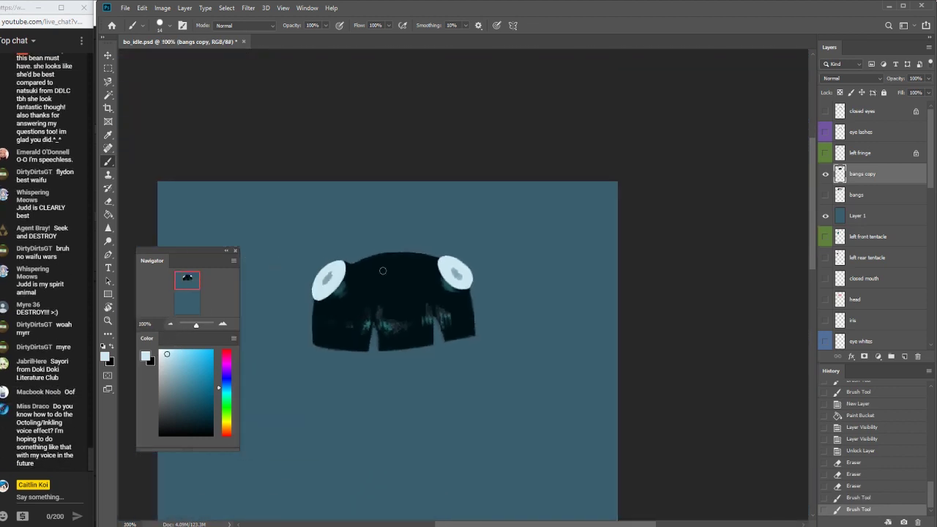
{"action": "left_click", "coordinate": [826, 195]}
{"action": "left_click", "coordinate": [825, 174]}
{"action": "left_click", "coordinate": [826, 175]}
{"action": "left_click", "coordinate": [826, 196]}
{"action": "left_click", "coordinate": [826, 195]}
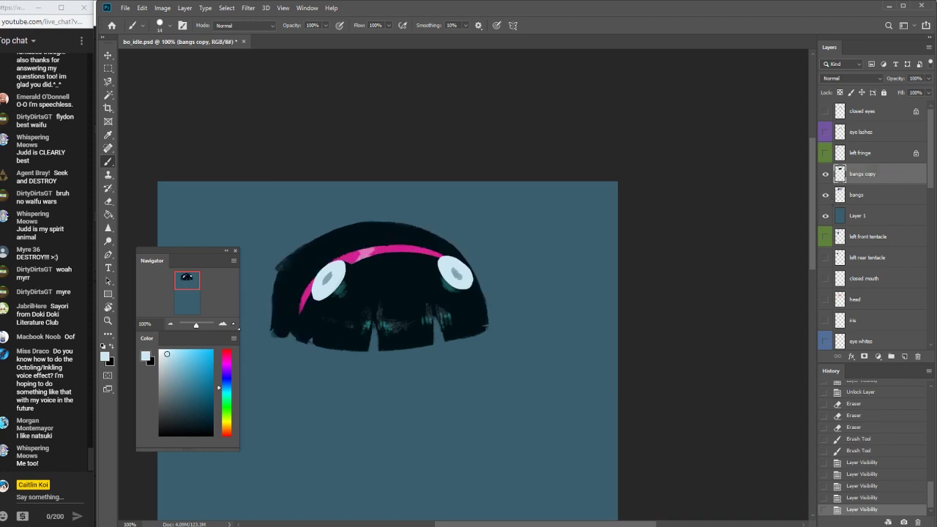
{"action": "scroll", "coordinate": [330, 278], "scroll_direction": "up", "scroll_amount": 2}
{"action": "left_click_drag", "start_coordinate": [447, 325], "coordinate": [550, 308]}
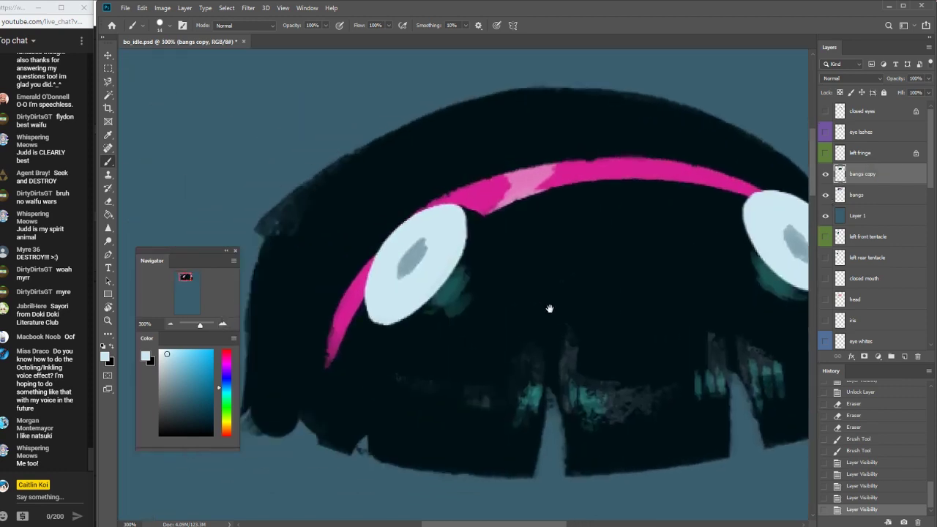
{"action": "left_click", "coordinate": [826, 174]}
{"action": "left_click", "coordinate": [826, 174]}
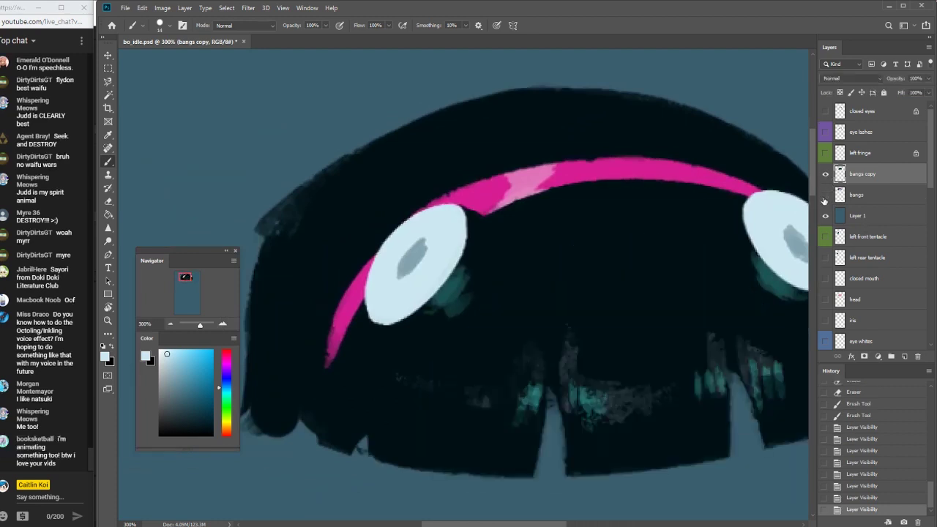
Hide the bangs copy layer and select the visible bangs layer for painting
{"action": "left_click", "coordinate": [826, 195]}
{"action": "left_click", "coordinate": [826, 174]}
{"action": "left_click", "coordinate": [826, 194]}
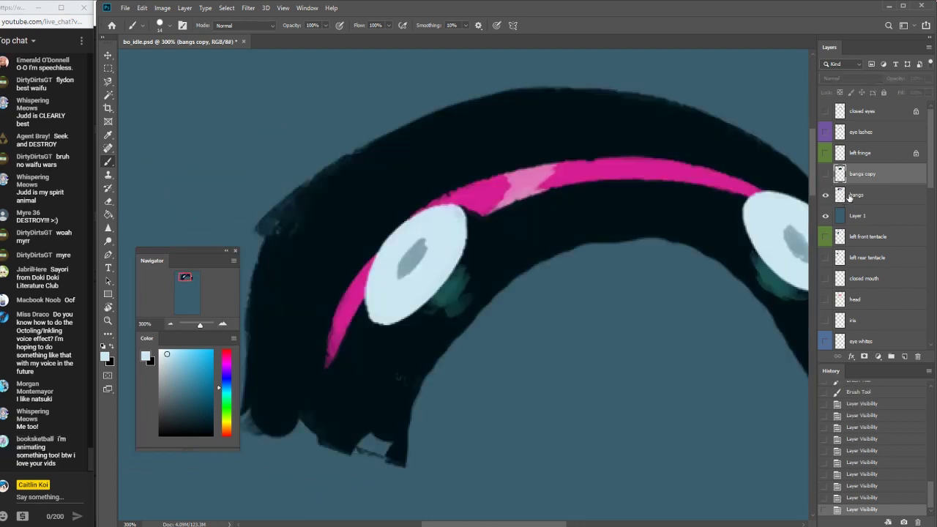
{"action": "left_click", "coordinate": [849, 195]}
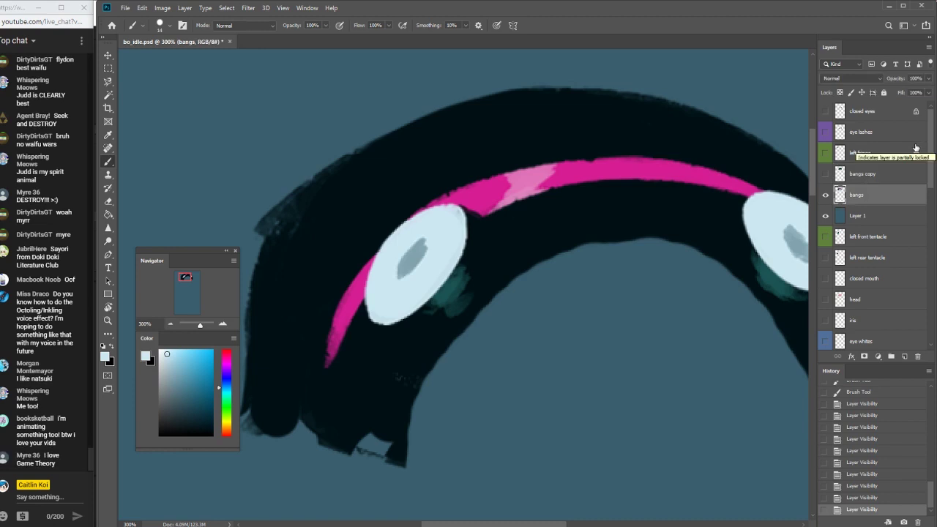
On the bangs layer, paint headband pink over the left white disc and cover most of the right disc with the dark hair colour
{"action": "left_click", "coordinate": [433, 208], "text": "alt"}
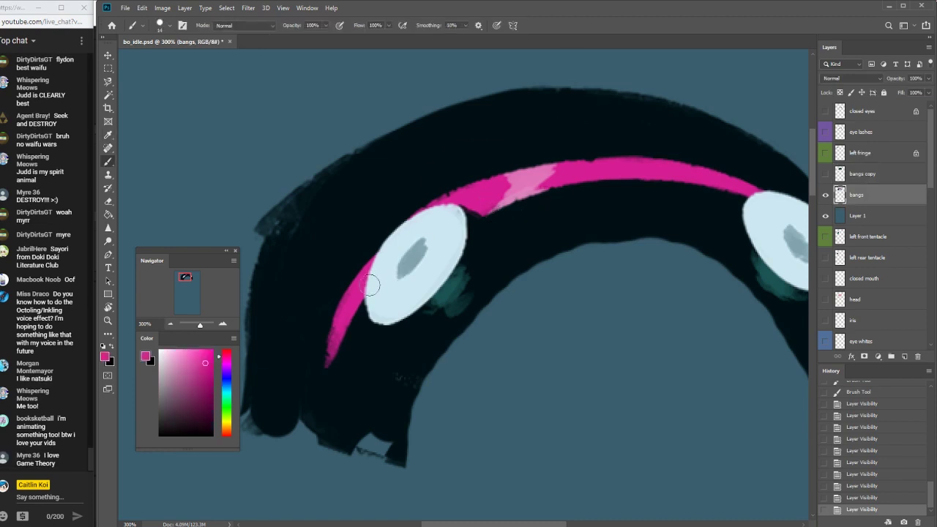
{"action": "left_click_drag", "start_coordinate": [374, 281], "coordinate": [422, 244]}
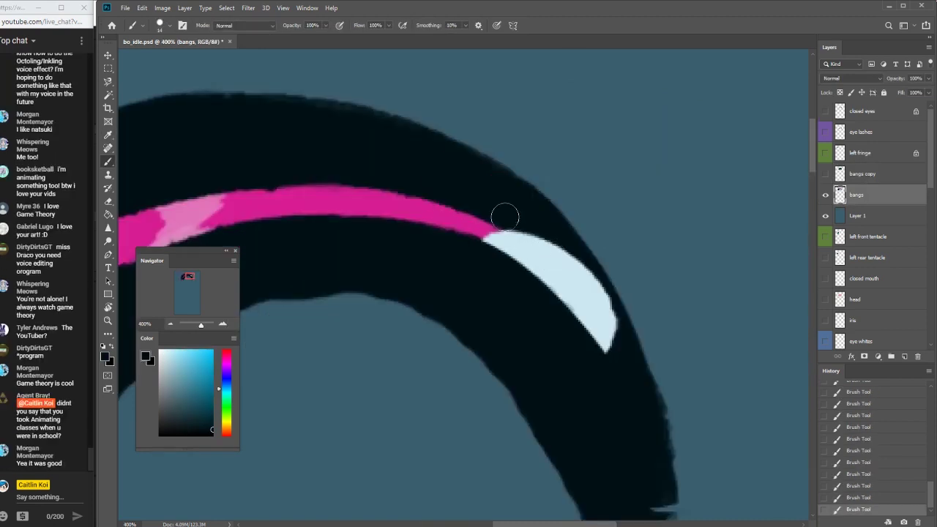
{"action": "left_click_drag", "start_coordinate": [508, 215], "coordinate": [585, 322]}
{"action": "left_click_drag", "start_coordinate": [556, 253], "coordinate": [590, 329]}
{"action": "left_click_drag", "start_coordinate": [473, 244], "coordinate": [550, 303]}
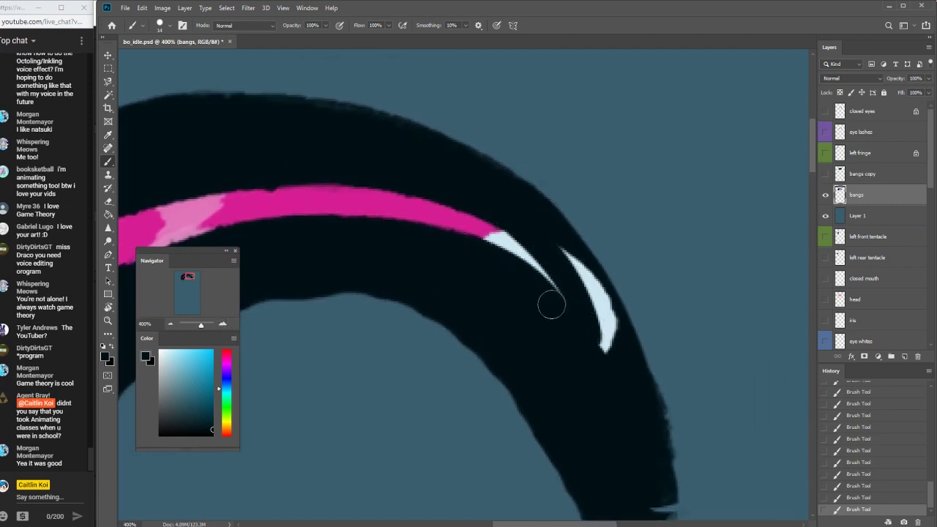
{"action": "left_click_drag", "start_coordinate": [553, 239], "coordinate": [578, 274]}
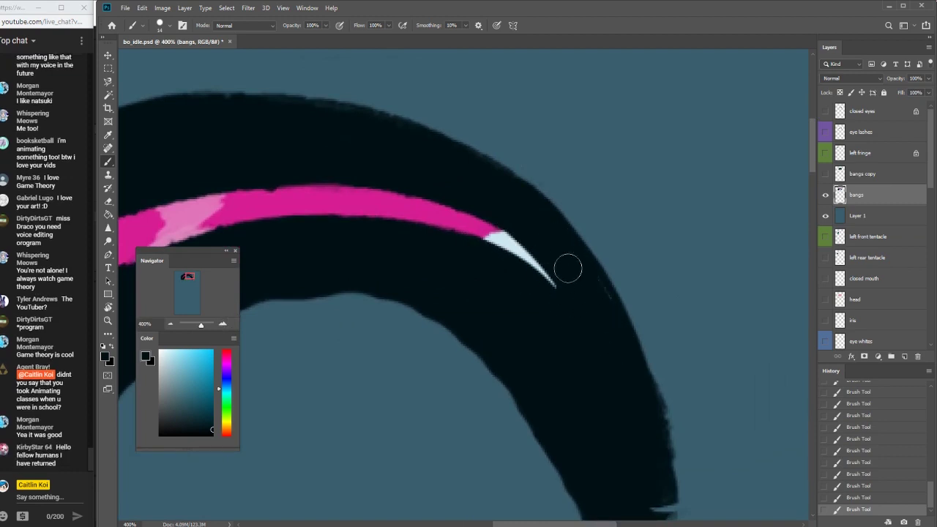
Sample the headband pink and paint over the remaining white sliver to extend the headband's right end
{"action": "key", "text": "i"}
{"action": "left_click", "coordinate": [480, 221]}
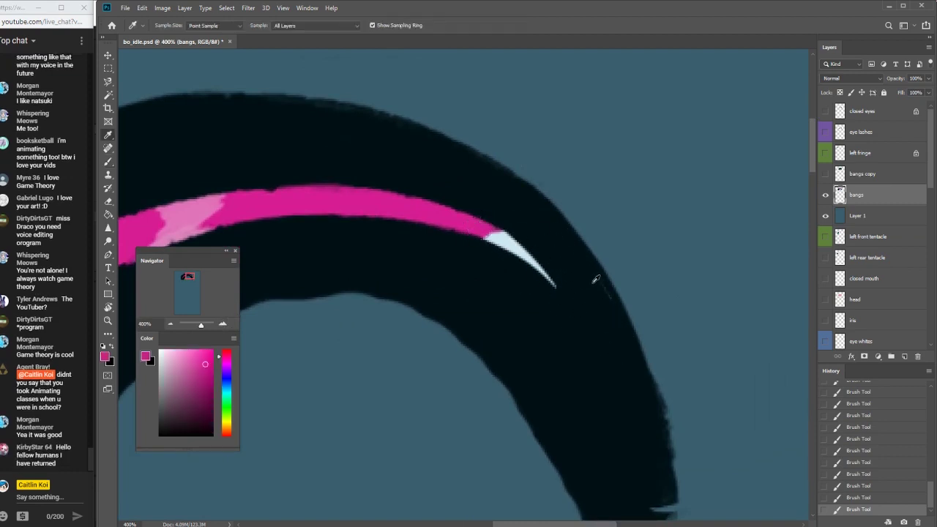
{"action": "left_click", "coordinate": [594, 281]}
{"action": "key", "text": "b"}
{"action": "key", "text": "i"}
{"action": "left_click", "coordinate": [484, 221]}
{"action": "key", "text": "r"}
{"action": "mouse_move", "coordinate": [485, 217]}
{"action": "left_mouse_down"}
{"action": "mouse_move", "coordinate": [432, 157]}
{"action": "mouse_move", "coordinate": [437, 120]}
{"action": "left_mouse_up"}
{"action": "key", "text": "b"}
{"action": "left_click_drag", "start_coordinate": [432, 233], "coordinate": [502, 194]}
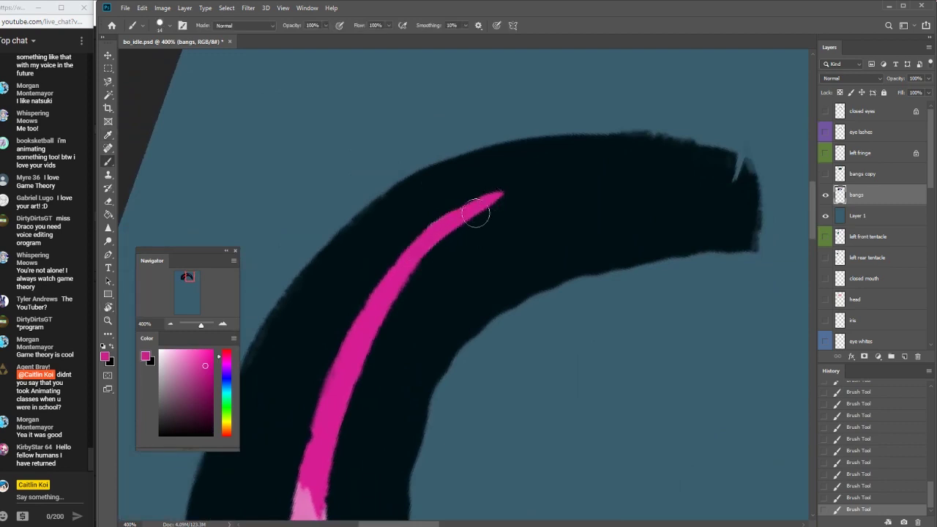
Trim the edges of the headband's right end with the sampled dark hair colour to taper it into a thin point
{"action": "key", "text": "i"}
{"action": "left_click", "coordinate": [427, 212]}
{"action": "key", "text": "b"}
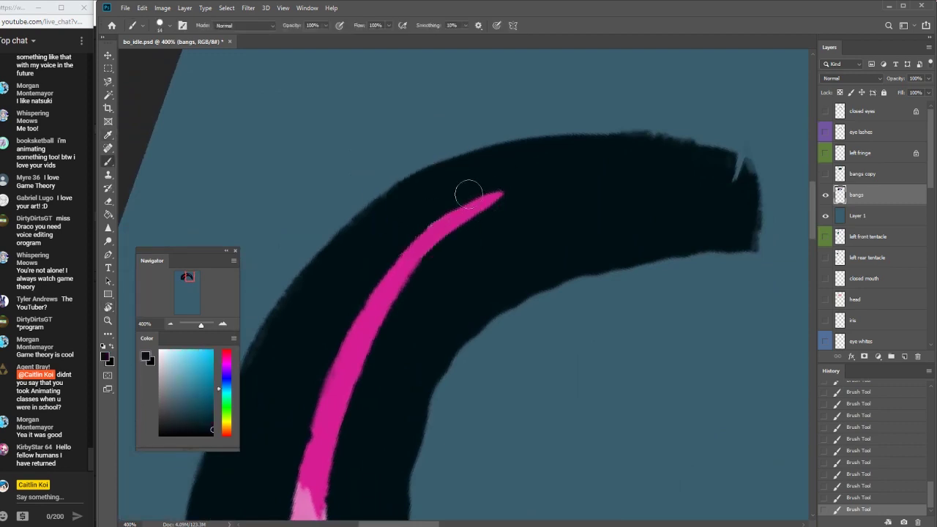
{"action": "left_click_drag", "start_coordinate": [450, 202], "coordinate": [513, 192]}
{"action": "mouse_move", "coordinate": [408, 243]}
{"action": "left_mouse_down"}
{"action": "mouse_move", "coordinate": [460, 196]}
{"action": "mouse_move", "coordinate": [387, 272]}
{"action": "left_mouse_up"}
{"action": "left_click_drag", "start_coordinate": [477, 192], "coordinate": [483, 203]}
{"action": "left_click_drag", "start_coordinate": [429, 233], "coordinate": [559, 182]}
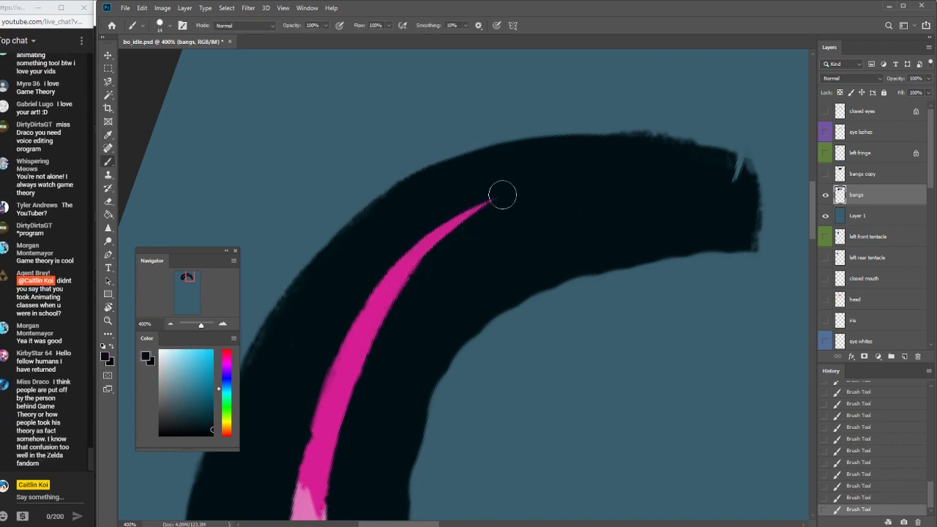
{"action": "mouse_move", "coordinate": [495, 192]}
{"action": "left_mouse_down"}
{"action": "mouse_move", "coordinate": [446, 324]}
{"action": "mouse_move", "coordinate": [516, 217]}
{"action": "mouse_move", "coordinate": [464, 272]}
{"action": "mouse_move", "coordinate": [623, 271]}
{"action": "left_mouse_up"}
Smooth the upper edge of the headband's left half with the dark hair colour, covering the leftover white fragment
{"action": "key", "text": "r"}
{"action": "key", "text": "alt"}
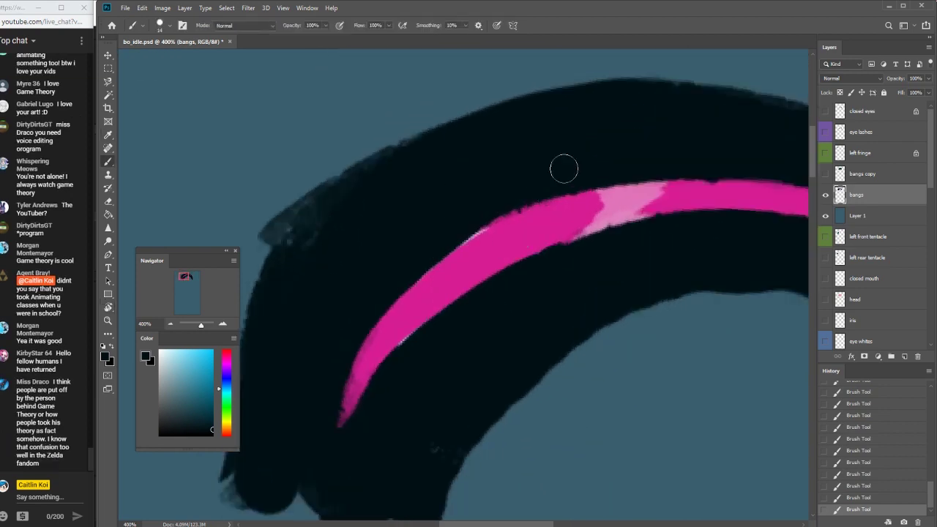
{"action": "left_click_drag", "start_coordinate": [429, 253], "coordinate": [584, 192]}
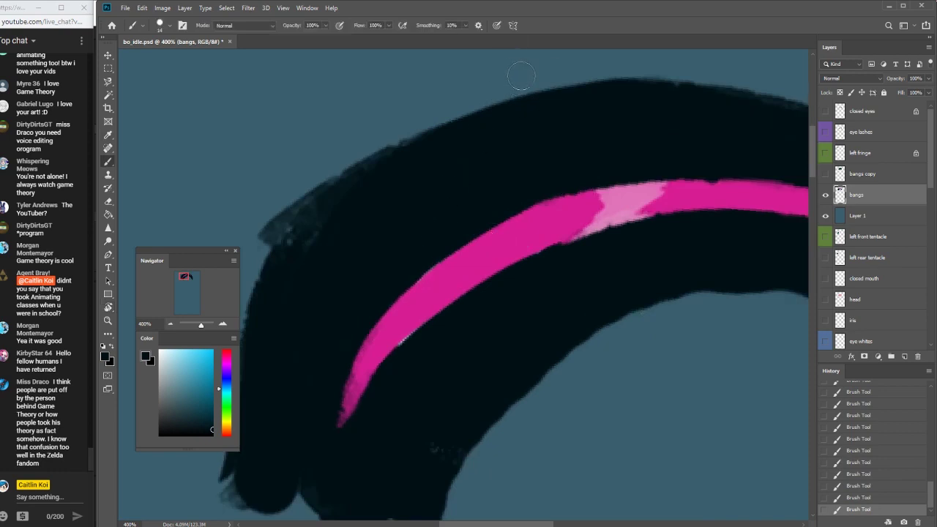
{"action": "key", "text": "ctrl+z"}
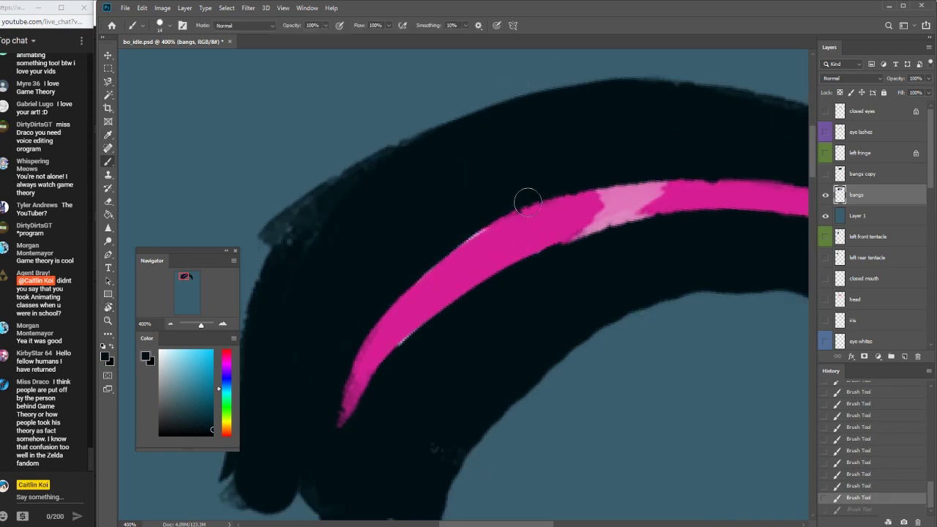
{"action": "mouse_move", "coordinate": [426, 265]}
{"action": "left_mouse_down"}
{"action": "mouse_move", "coordinate": [439, 246]}
{"action": "mouse_move", "coordinate": [524, 208]}
{"action": "left_mouse_up"}
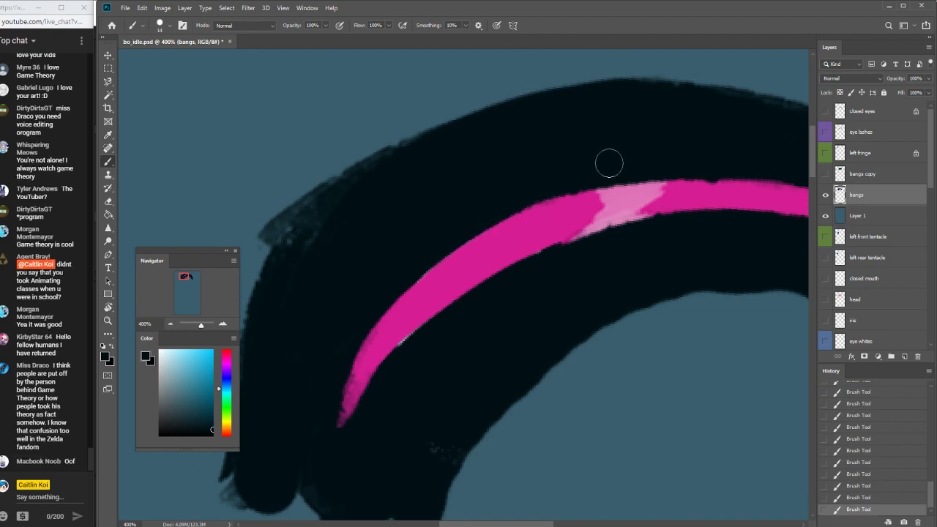
Cover the pale specks on the left half's lower edge with pink and even out that edge with the dark hair colour
{"action": "left_click", "coordinate": [410, 334], "text": "alt"}
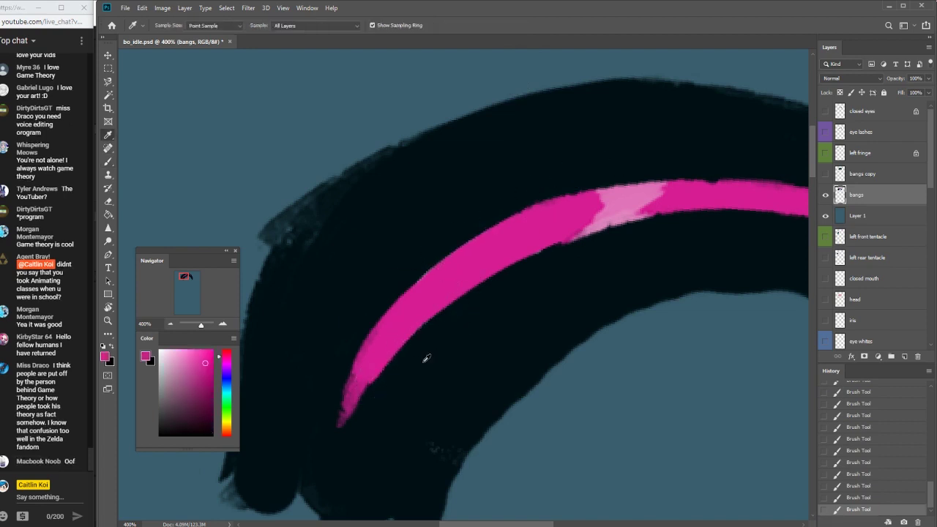
{"action": "left_click", "coordinate": [375, 402], "text": "alt"}
{"action": "left_click_drag", "start_coordinate": [374, 401], "coordinate": [434, 339]}
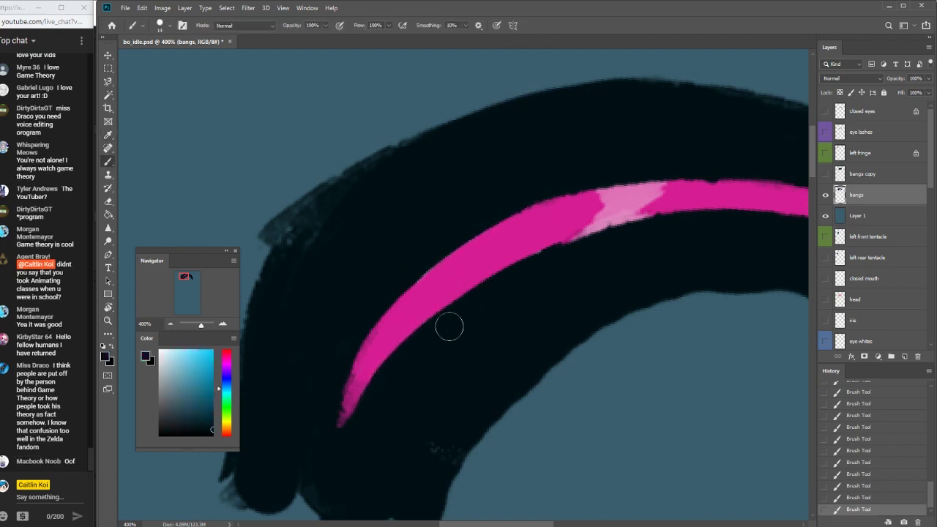
Even out the headband's edges by alternating between the sampled pink and the dark hair colour
{"action": "left_click", "coordinate": [556, 235], "text": "alt"}
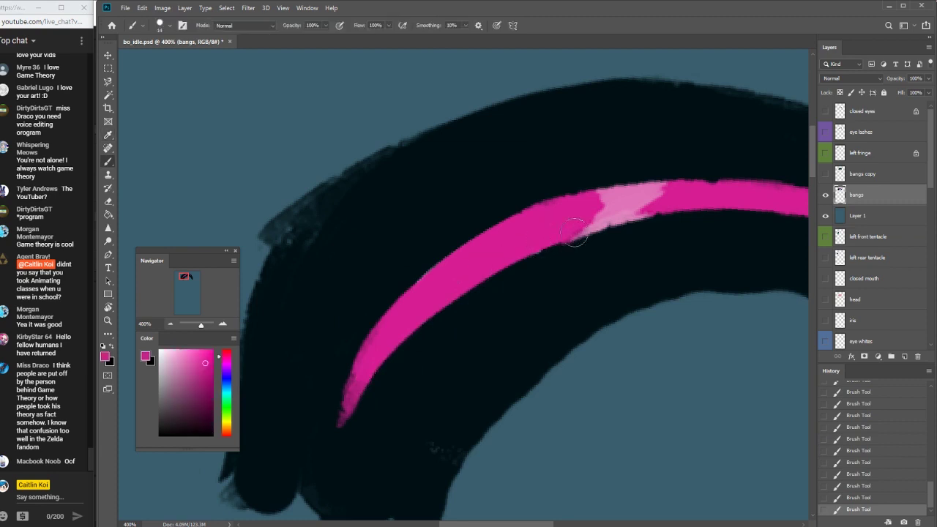
{"action": "mouse_move", "coordinate": [689, 201]}
{"action": "left_mouse_down"}
{"action": "mouse_move", "coordinate": [530, 184]}
{"action": "mouse_move", "coordinate": [603, 140]}
{"action": "mouse_move", "coordinate": [556, 176]}
{"action": "left_mouse_up"}
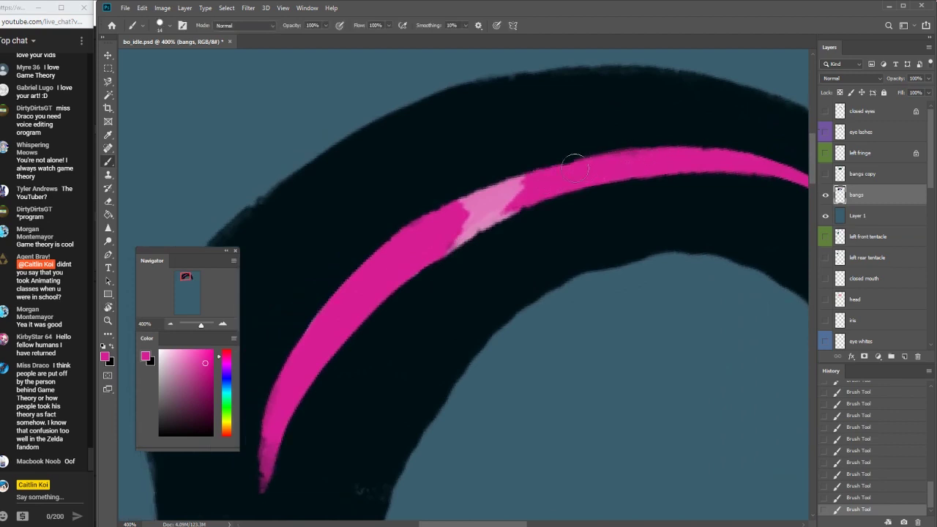
{"action": "key", "text": "x"}
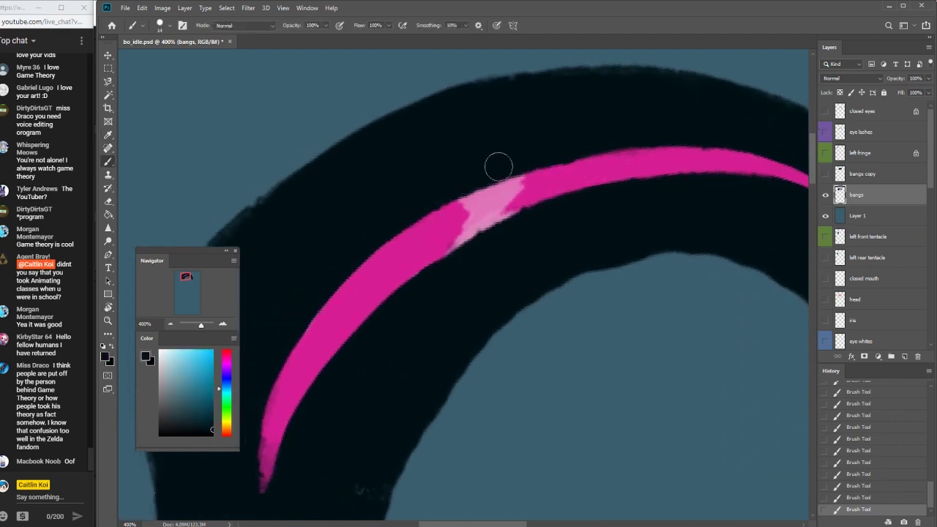
{"action": "left_click_drag", "start_coordinate": [490, 167], "coordinate": [439, 182]}
{"action": "key", "text": "x"}
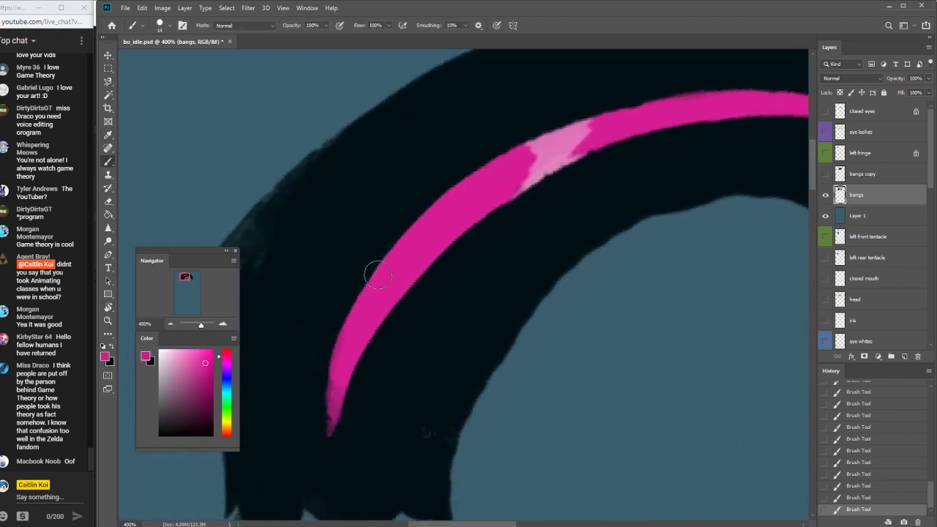
{"action": "key", "text": "x"}
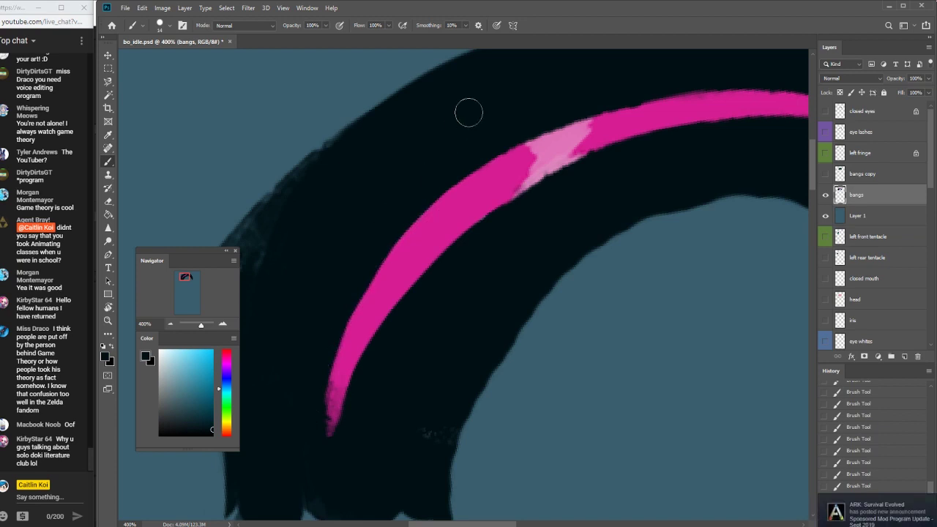
{"action": "left_click", "coordinate": [589, 147], "text": "alt"}
Check the whole headband artwork at a smaller scale and compare it with the bangs copy layer shown and hidden
{"action": "key", "text": "r"}
{"action": "left_click_drag", "start_coordinate": [625, 129], "coordinate": [308, 68]}
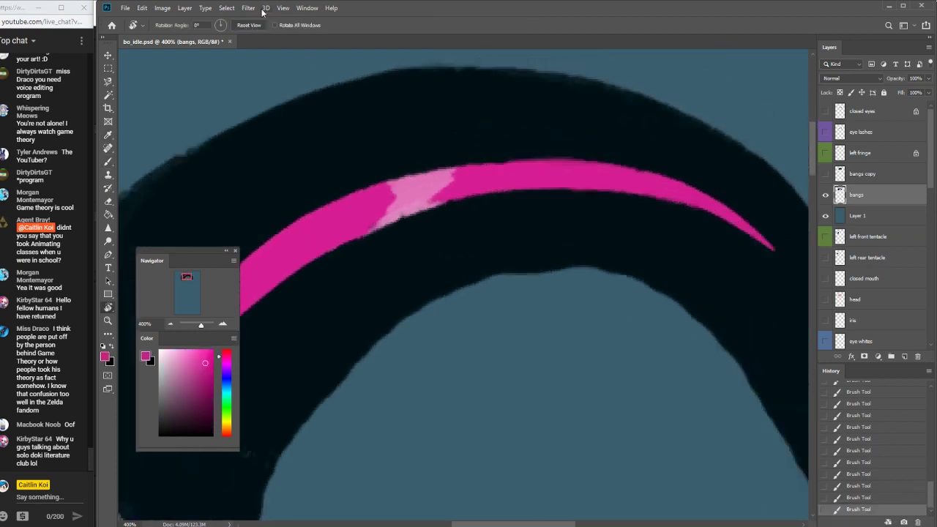
{"action": "left_click", "coordinate": [170, 324]}
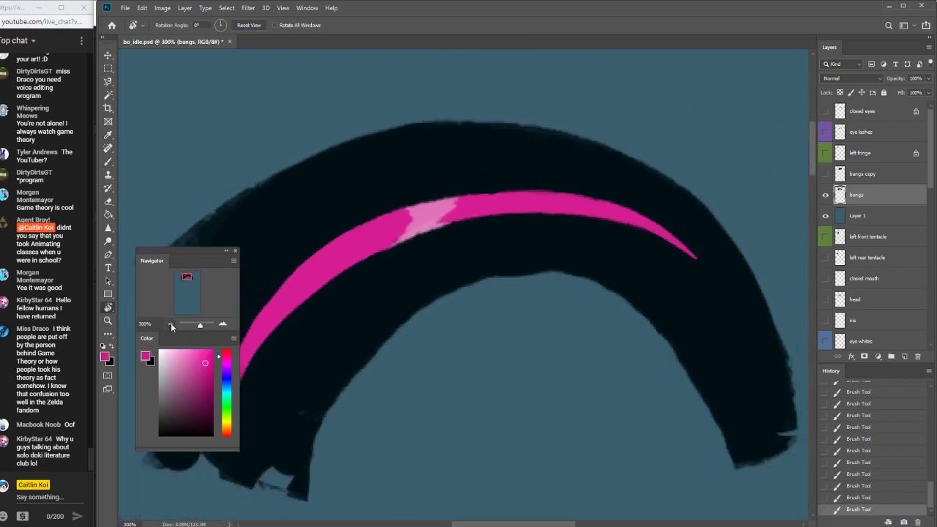
{"action": "left_click", "coordinate": [170, 324]}
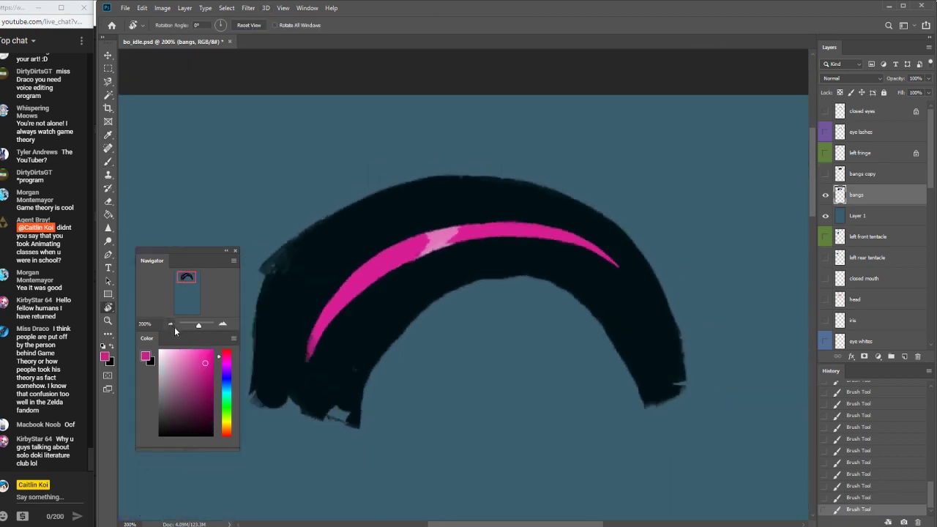
{"action": "left_click", "coordinate": [826, 175]}
{"action": "left_click", "coordinate": [826, 175]}
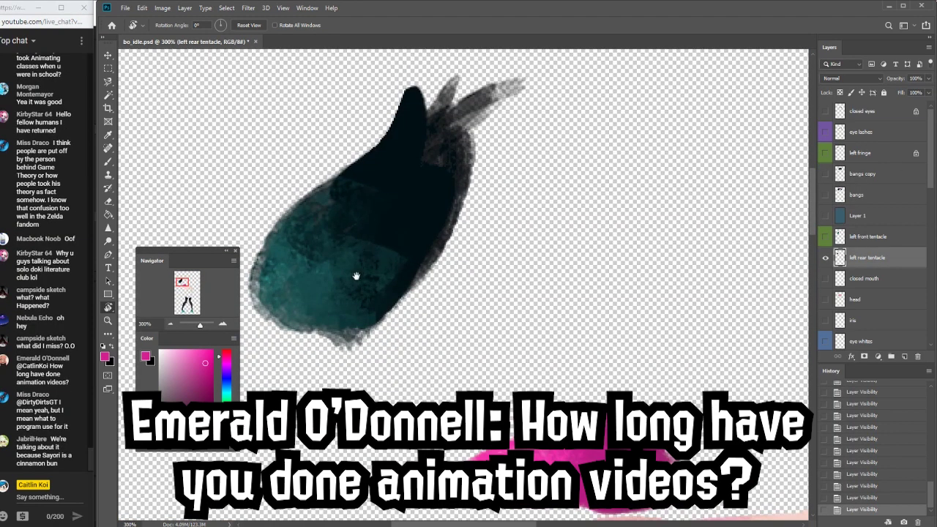
Duplicate the left rear tentacle layer, merge it with the original for denser colour, and erase its frayed lower tip
{"action": "left_click_drag", "start_coordinate": [356, 271], "coordinate": [404, 276]}
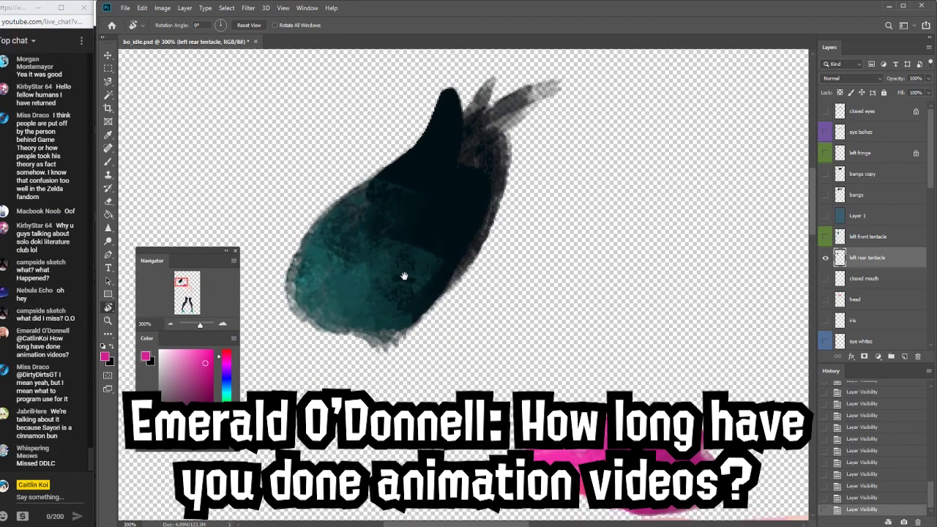
{"action": "key", "text": "ctrl+j"}
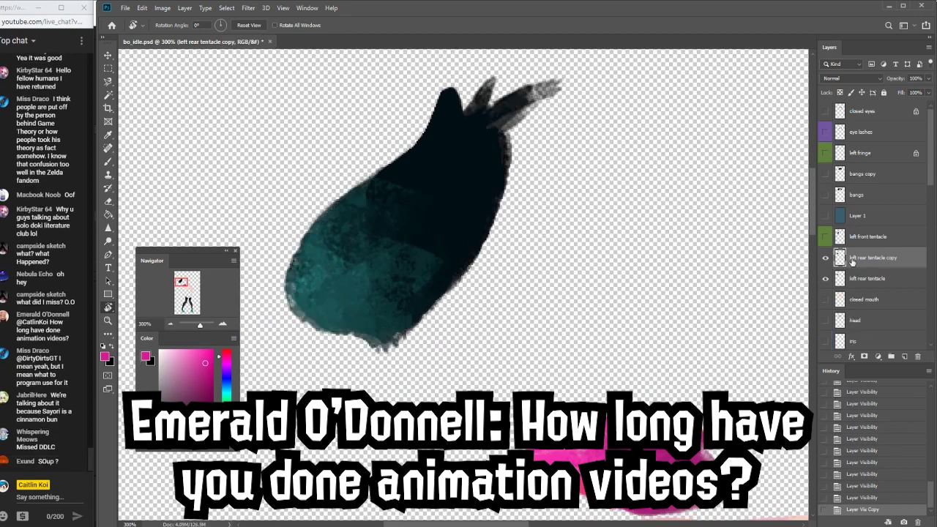
{"action": "key", "text": "ctrl+e"}
{"action": "key", "text": "e"}
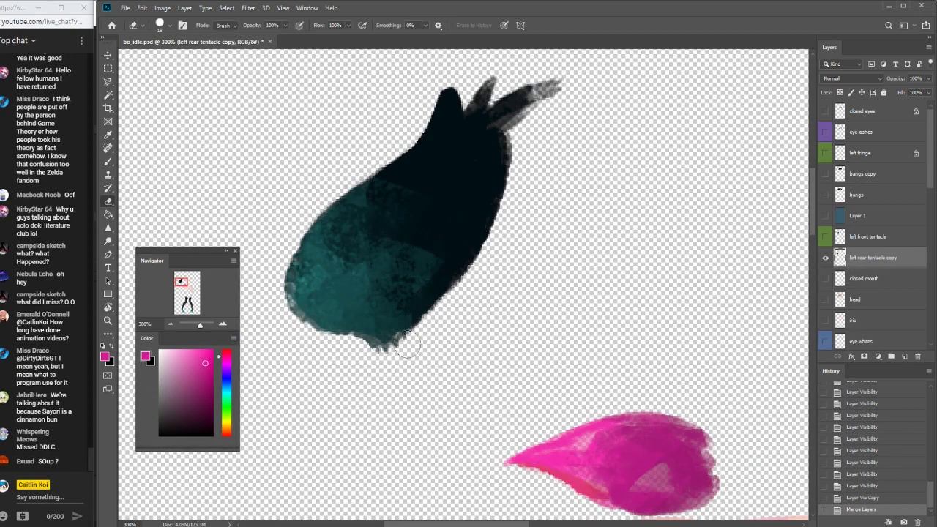
{"action": "mouse_move", "coordinate": [371, 359]}
{"action": "left_mouse_down"}
{"action": "mouse_move", "coordinate": [389, 383]}
{"action": "mouse_move", "coordinate": [399, 366]}
{"action": "left_mouse_up"}
Extend the tentacle's lower tip into a second lobe and widen its right side with the splatoon brush in sampled dark colours
{"action": "key", "text": "b"}
{"action": "left_click", "coordinate": [432, 317], "text": "alt"}
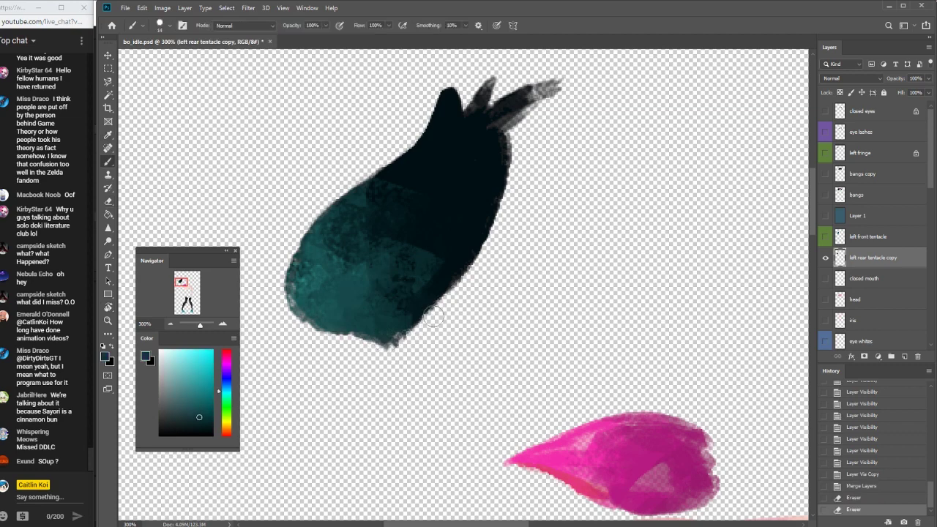
{"action": "right_click", "coordinate": [478, 235]}
{"action": "left_click", "coordinate": [540, 416]}
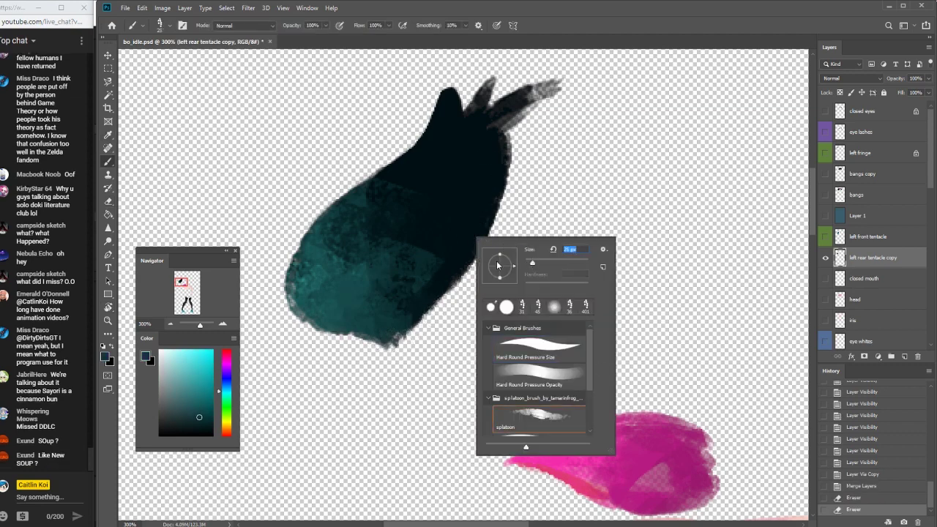
{"action": "key", "text": "Return"}
{"action": "mouse_move", "coordinate": [424, 366]}
{"action": "left_mouse_down"}
{"action": "mouse_move", "coordinate": [396, 339]}
{"action": "mouse_move", "coordinate": [421, 374]}
{"action": "left_mouse_up"}
{"action": "mouse_move", "coordinate": [418, 377]}
{"action": "left_mouse_down"}
{"action": "mouse_move", "coordinate": [438, 386]}
{"action": "mouse_move", "coordinate": [404, 340]}
{"action": "left_mouse_up"}
{"action": "mouse_move", "coordinate": [410, 348]}
{"action": "left_mouse_down"}
{"action": "mouse_move", "coordinate": [390, 331]}
{"action": "mouse_move", "coordinate": [417, 355]}
{"action": "left_mouse_up"}
{"action": "left_click_drag", "start_coordinate": [410, 367], "coordinate": [435, 370]}
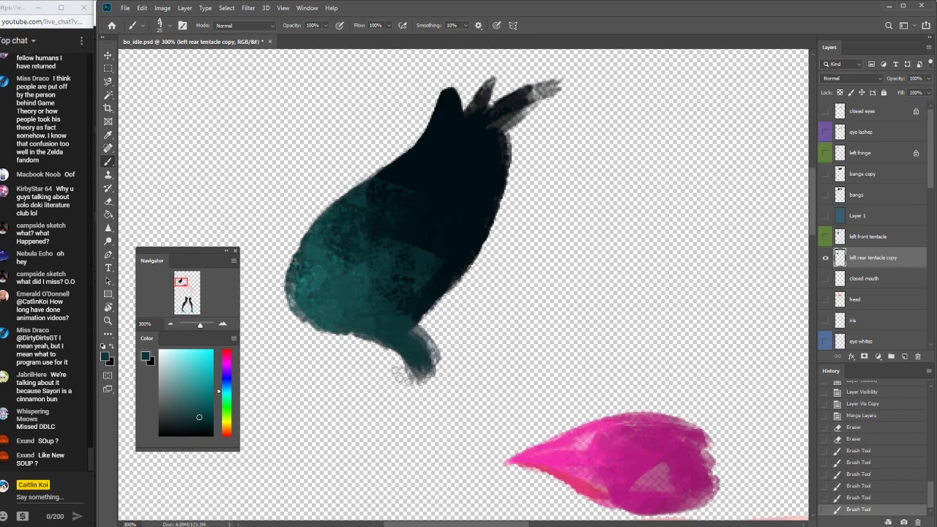
{"action": "left_click", "coordinate": [424, 328], "text": "alt"}
{"action": "mouse_move", "coordinate": [428, 315]}
{"action": "left_mouse_down"}
{"action": "mouse_move", "coordinate": [426, 355]}
{"action": "mouse_move", "coordinate": [444, 297]}
{"action": "mouse_move", "coordinate": [489, 236]}
{"action": "mouse_move", "coordinate": [440, 350]}
{"action": "mouse_move", "coordinate": [461, 299]}
{"action": "mouse_move", "coordinate": [442, 331]}
{"action": "mouse_move", "coordinate": [481, 153]}
{"action": "mouse_move", "coordinate": [488, 233]}
{"action": "mouse_move", "coordinate": [449, 361]}
{"action": "mouse_move", "coordinate": [500, 160]}
{"action": "mouse_move", "coordinate": [472, 282]}
{"action": "mouse_move", "coordinate": [488, 256]}
{"action": "mouse_move", "coordinate": [466, 215]}
{"action": "mouse_move", "coordinate": [486, 179]}
{"action": "mouse_move", "coordinate": [458, 289]}
{"action": "left_mouse_up"}
Lock the tentacle layer's transparent pixels, blend sampled dark teal over the new lobe with a rotated brush tip, and unlock it
{"action": "left_click", "coordinate": [401, 322], "text": "alt"}
{"action": "left_click", "coordinate": [841, 93]}
{"action": "right_click", "coordinate": [490, 199]}
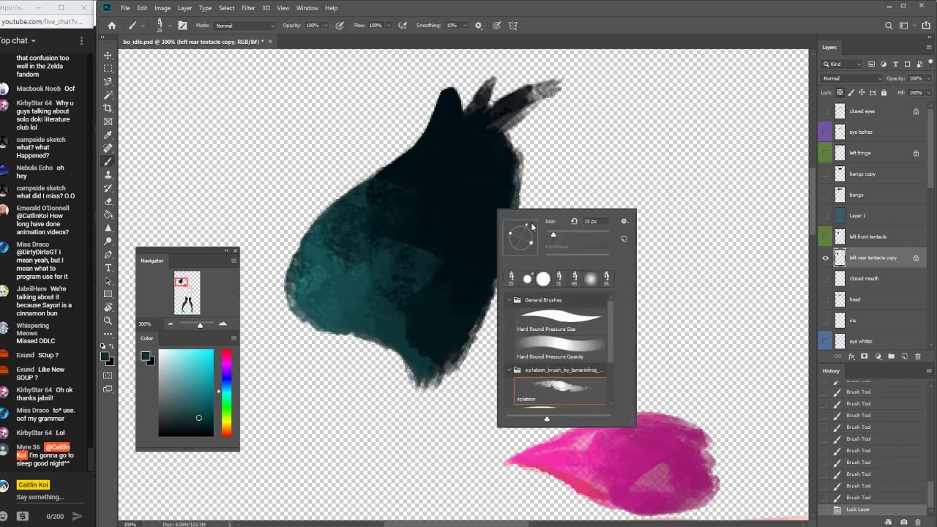
{"action": "key", "text": "Escape"}
{"action": "left_click_drag", "start_coordinate": [425, 323], "coordinate": [413, 229]}
{"action": "left_click_drag", "start_coordinate": [429, 398], "coordinate": [424, 148]}
{"action": "left_click", "coordinate": [841, 92]}
Adjust the brush tip and smooth the new lobe's right edge with teal strokes, checking the overall shape
{"action": "right_click", "coordinate": [475, 280]}
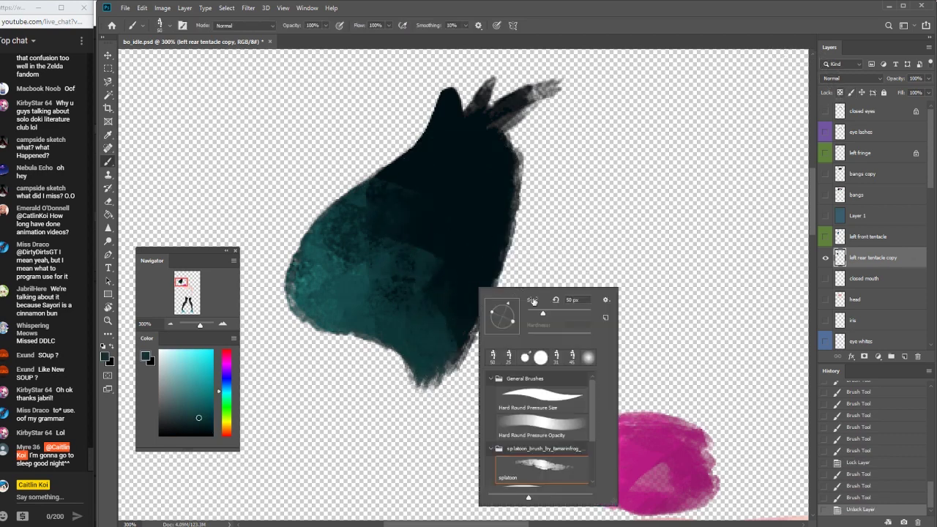
{"action": "key", "text": "Escape"}
{"action": "mouse_move", "coordinate": [443, 384]}
{"action": "left_mouse_down"}
{"action": "mouse_move", "coordinate": [462, 352]}
{"action": "mouse_move", "coordinate": [452, 362]}
{"action": "left_mouse_up"}
{"action": "left_click_drag", "start_coordinate": [477, 300], "coordinate": [468, 338]}
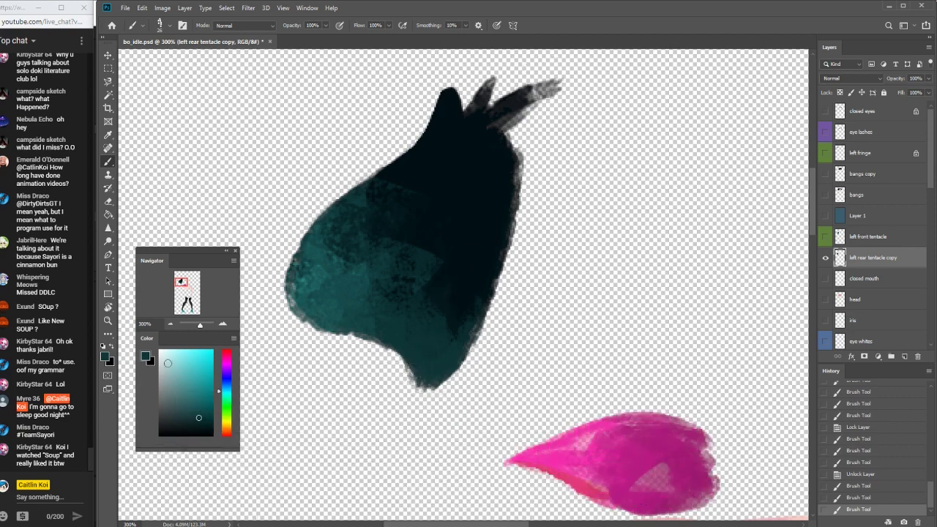
{"action": "left_click", "coordinate": [170, 324]}
{"action": "left_click", "coordinate": [170, 324]}
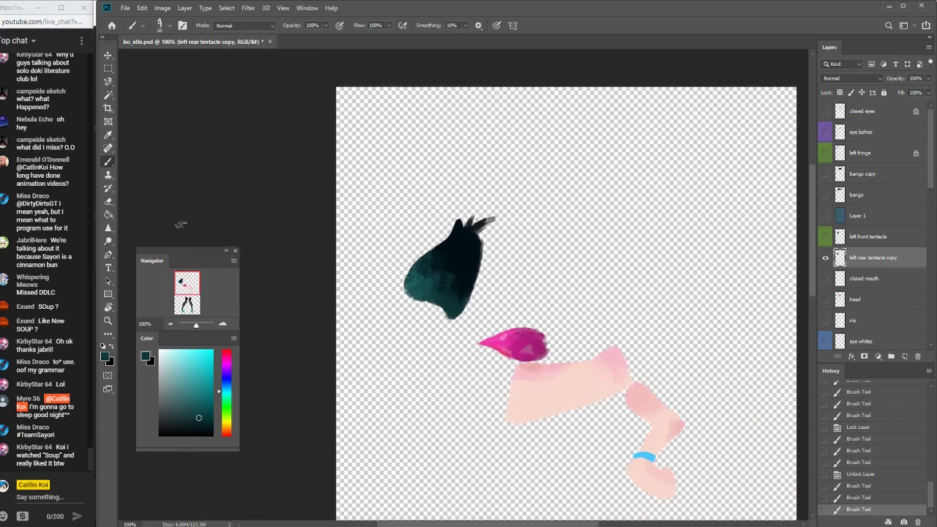
Create a new layer beneath the left rear tentacle copy and paint teal behind the tentacle's left and lower areas
{"action": "left_click", "coordinate": [223, 324]}
{"action": "left_click", "coordinate": [224, 324]}
{"action": "left_click", "coordinate": [223, 324]}
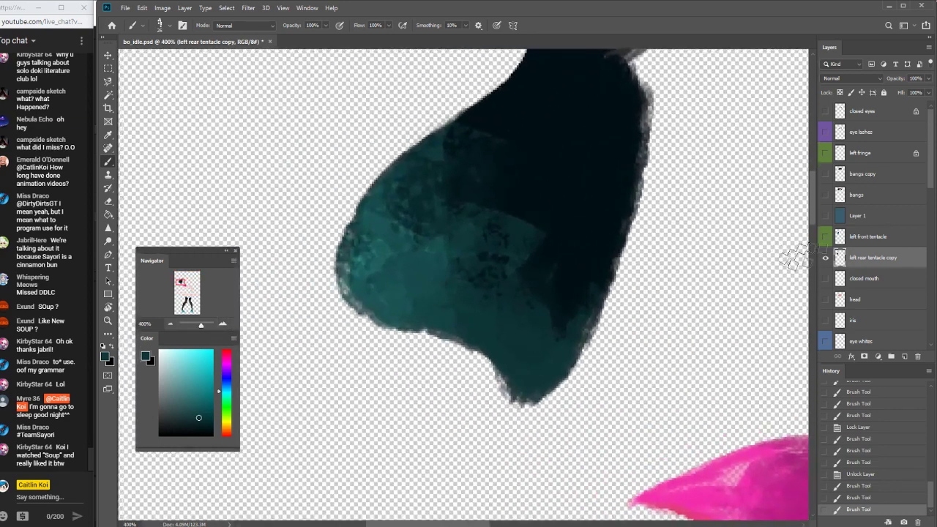
{"action": "left_click", "coordinate": [826, 258]}
{"action": "left_click", "coordinate": [826, 258]}
{"action": "left_click", "coordinate": [905, 357]}
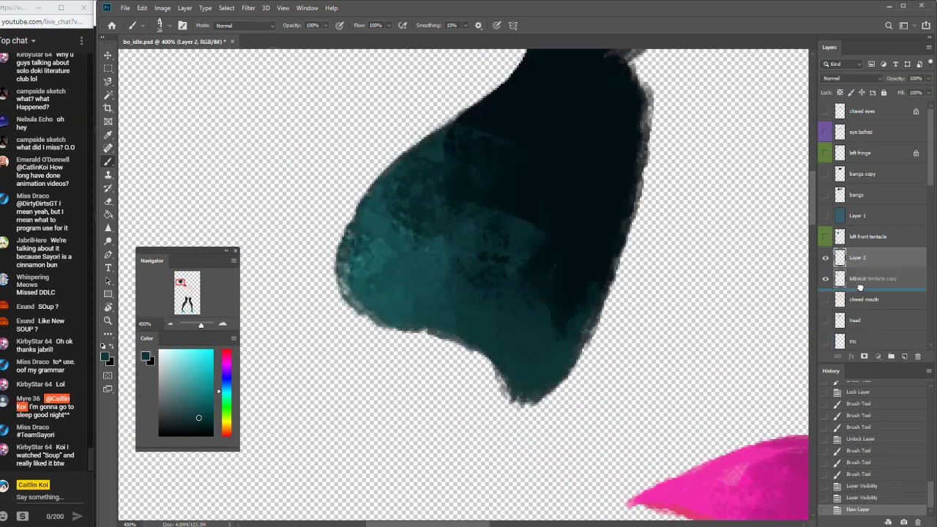
{"action": "key", "text": "ctrl+bracketleft"}
{"action": "mouse_move", "coordinate": [375, 279]}
{"action": "left_mouse_down"}
{"action": "mouse_move", "coordinate": [363, 256]}
{"action": "mouse_move", "coordinate": [386, 302]}
{"action": "left_mouse_up"}
{"action": "left_click_drag", "start_coordinate": [379, 260], "coordinate": [399, 281]}
{"action": "left_click_drag", "start_coordinate": [402, 209], "coordinate": [460, 276]}
{"action": "left_click_drag", "start_coordinate": [432, 314], "coordinate": [489, 314]}
Compare the tentacle with and without the teal underlayer and merge Layer 2 with the left rear tentacle copy
{"action": "left_click", "coordinate": [171, 324]}
{"action": "left_click", "coordinate": [170, 324]}
{"action": "left_click", "coordinate": [170, 324]}
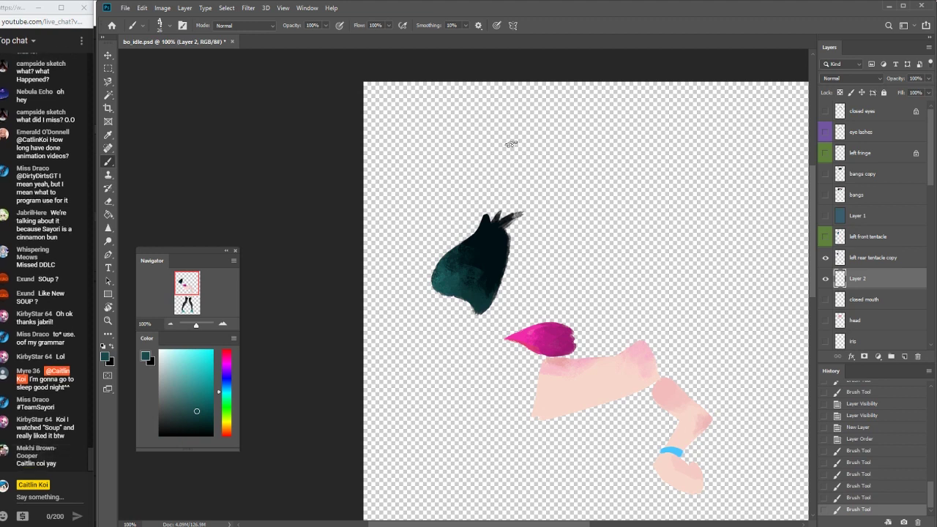
{"action": "left_click", "coordinate": [826, 261]}
{"action": "left_click", "coordinate": [826, 260]}
{"action": "left_click", "coordinate": [826, 279]}
{"action": "left_click", "coordinate": [826, 279]}
{"action": "key", "text": "ctrl+e"}
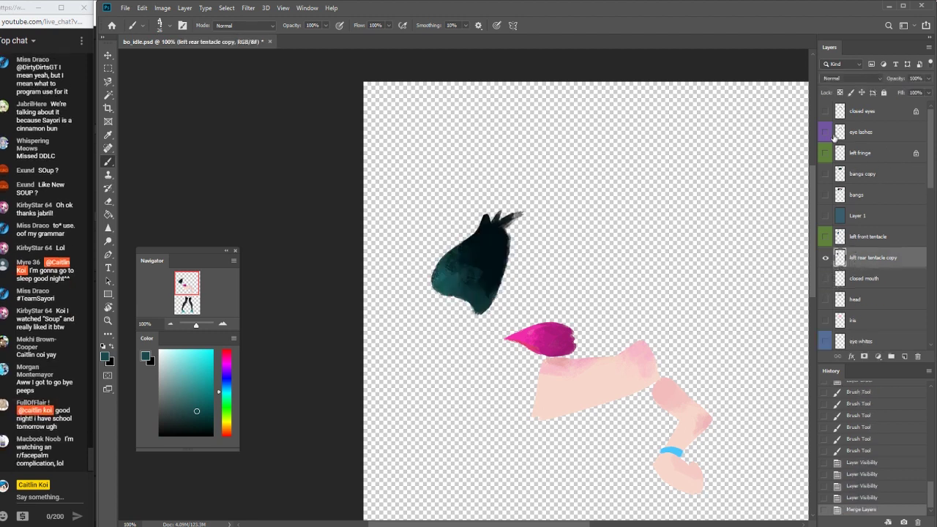
Inspect the eye lashes, left fringe and closed eyes layers, and show the bangs copy and bangs layers
{"action": "left_click", "coordinate": [826, 132]}
{"action": "left_click", "coordinate": [826, 132]}
{"action": "left_click", "coordinate": [826, 153]}
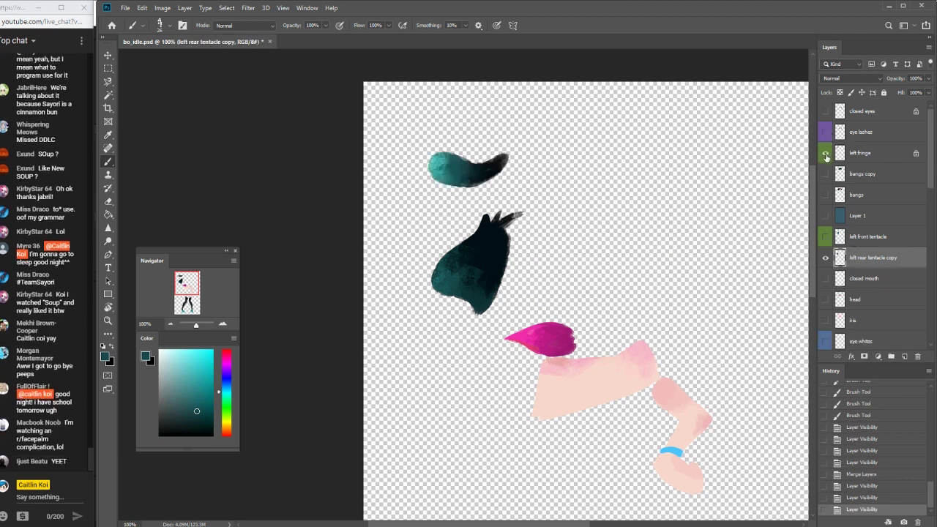
{"action": "left_click", "coordinate": [826, 153]}
{"action": "left_click", "coordinate": [825, 111]}
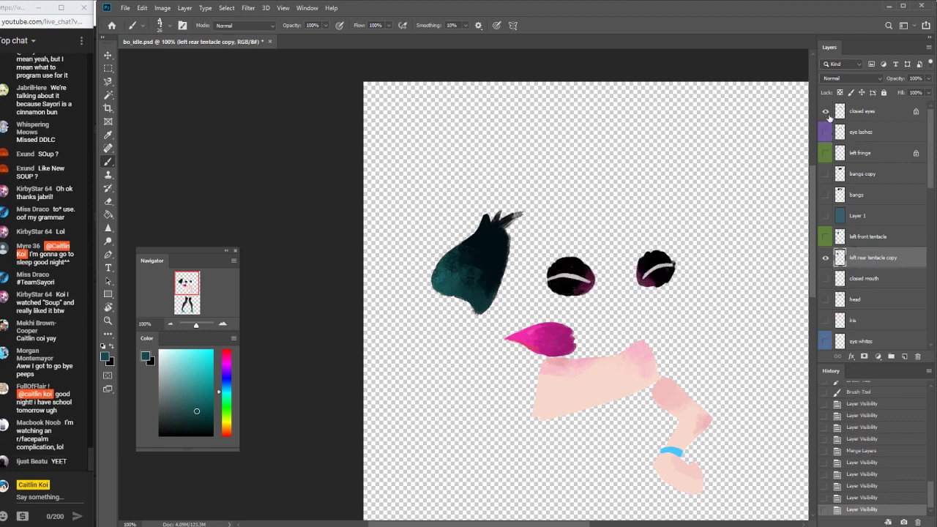
{"action": "left_click", "coordinate": [826, 112]}
{"action": "left_click", "coordinate": [826, 175]}
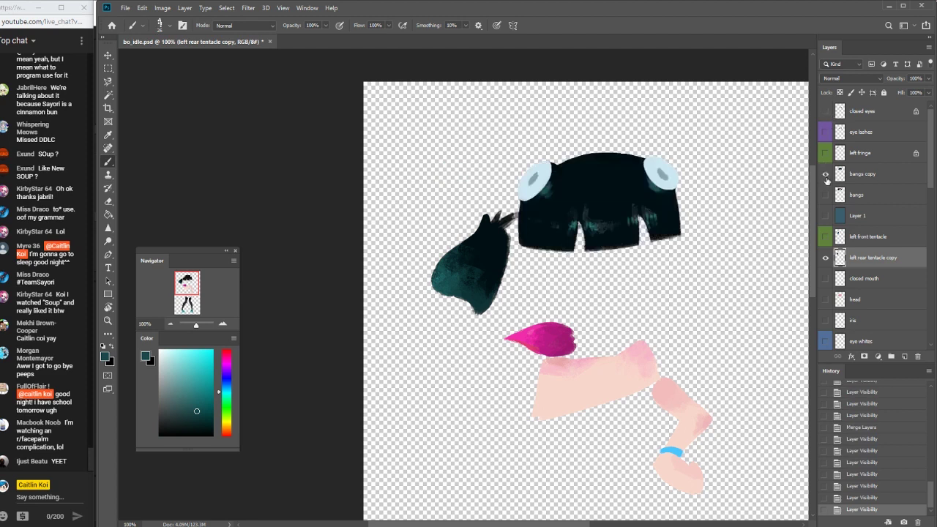
{"action": "left_click", "coordinate": [826, 195]}
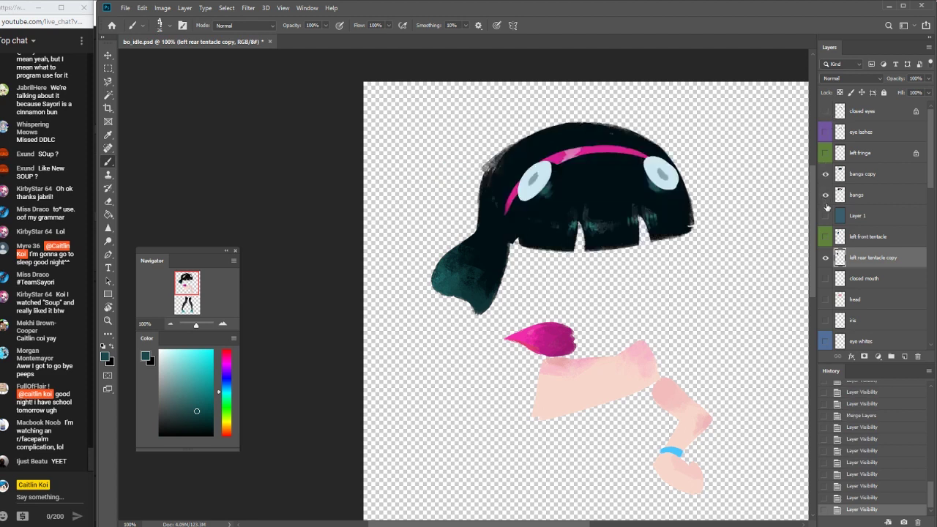
Delete the left front tentacle, Layer 1, left fringe, eye lashes and closed eyes layers
{"action": "left_click", "coordinate": [852, 237]}
{"action": "left_click", "coordinate": [852, 215], "text": "shift"}
{"action": "left_click", "coordinate": [918, 357]}
{"action": "left_click", "coordinate": [857, 151]}
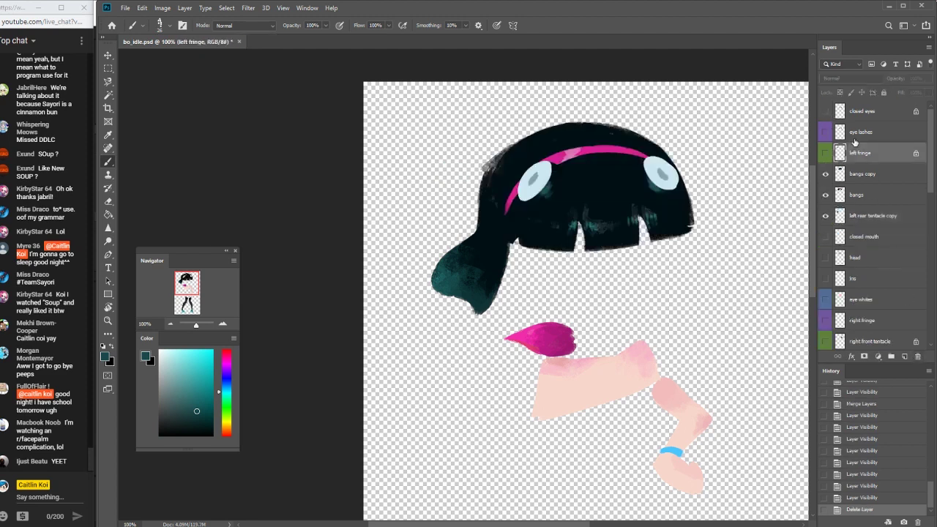
{"action": "left_click", "coordinate": [855, 119], "text": "shift"}
{"action": "left_click", "coordinate": [918, 356]}
Check what the head, closed mouth and iris layers contain by showing and hiding each one
{"action": "left_click", "coordinate": [823, 178]}
{"action": "left_click", "coordinate": [823, 179]}
{"action": "left_click", "coordinate": [826, 196]}
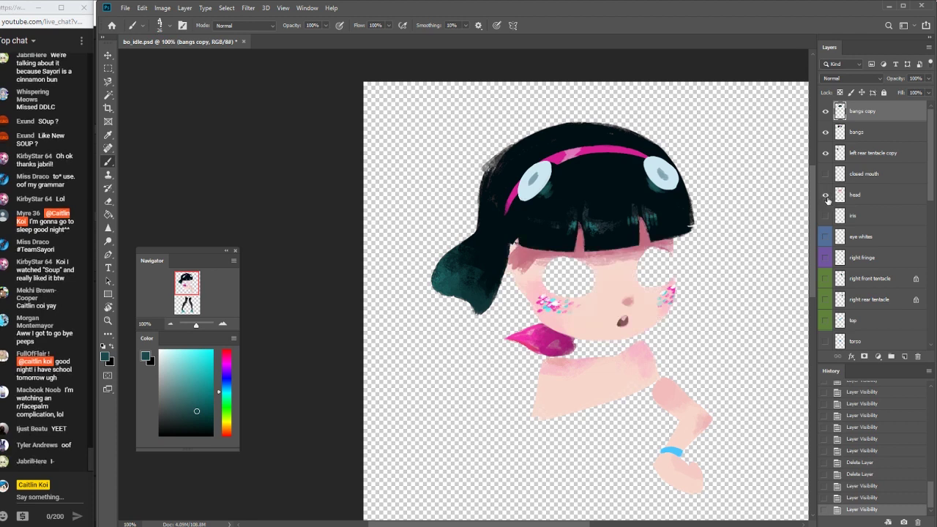
{"action": "left_click", "coordinate": [826, 195]}
{"action": "left_click", "coordinate": [826, 174]}
{"action": "left_click", "coordinate": [826, 174]}
{"action": "left_click", "coordinate": [826, 215]}
{"action": "left_click", "coordinate": [826, 215]}
Delete every layer from closed mouth down to right leg, keeping only the bangs copy, bangs and left rear tentacle copy
{"action": "left_click", "coordinate": [853, 244]}
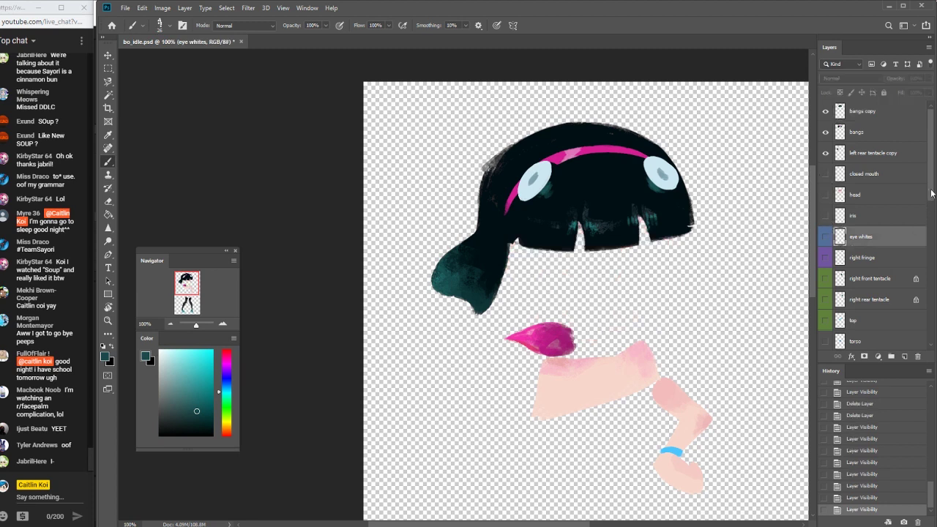
{"action": "left_click", "coordinate": [880, 161]}
{"action": "left_click", "coordinate": [920, 174]}
{"action": "scroll", "coordinate": [901, 337], "scroll_direction": "down", "scroll_amount": 5}
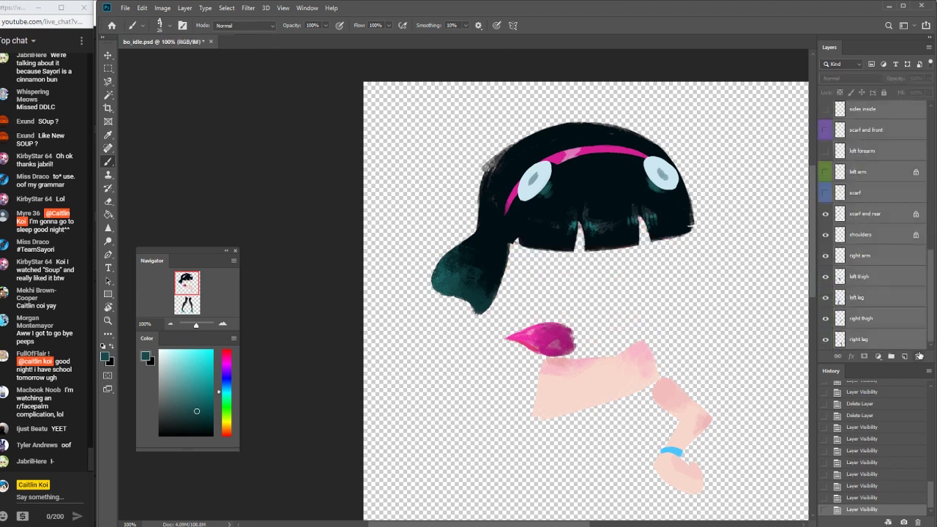
{"action": "left_click", "coordinate": [918, 356]}
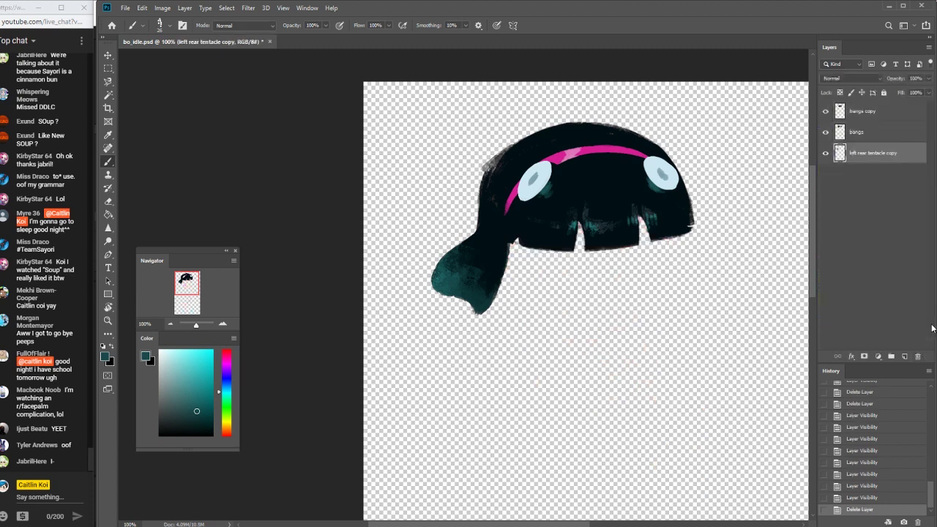
Start exporting the remaining layers to individual PNG-24 files with the bo_FIXED LAYERS folder as the destination
{"action": "left_click", "coordinate": [125, 8]}
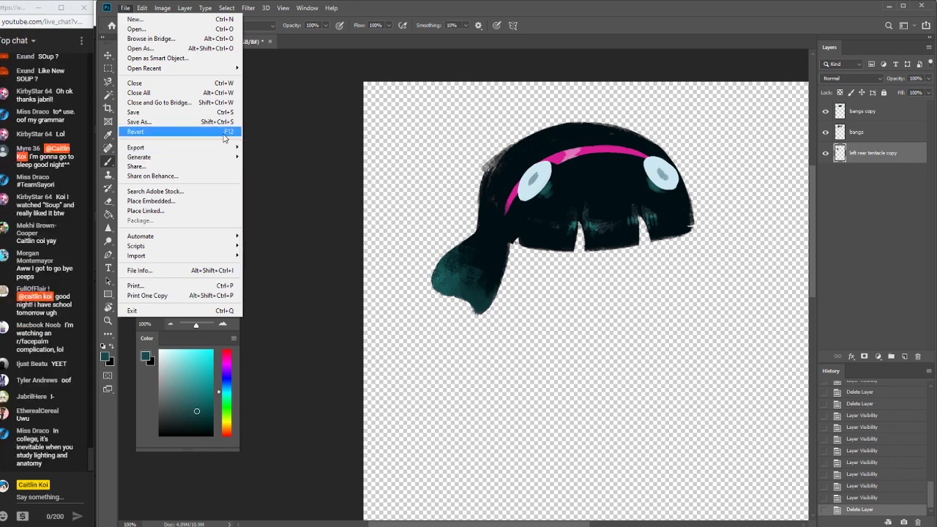
{"action": "mouse_move", "coordinate": [166, 151]}
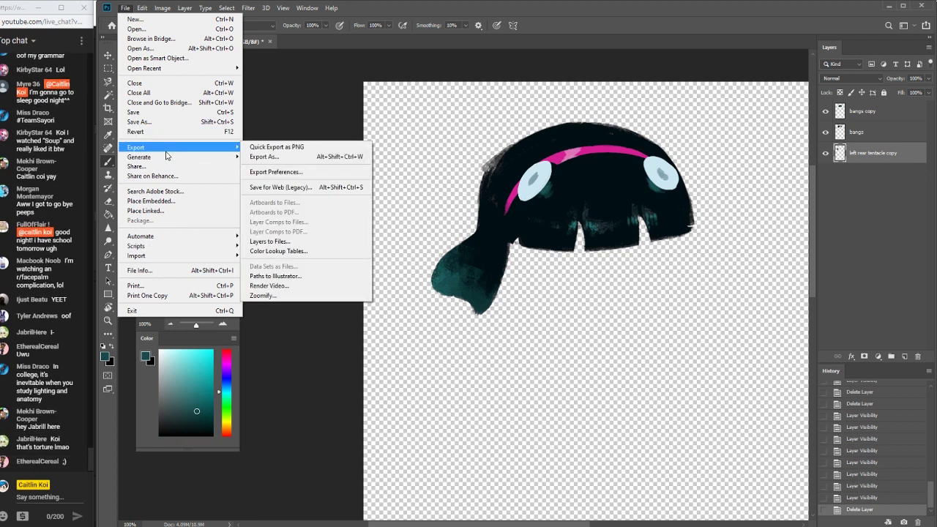
{"action": "left_click", "coordinate": [291, 242]}
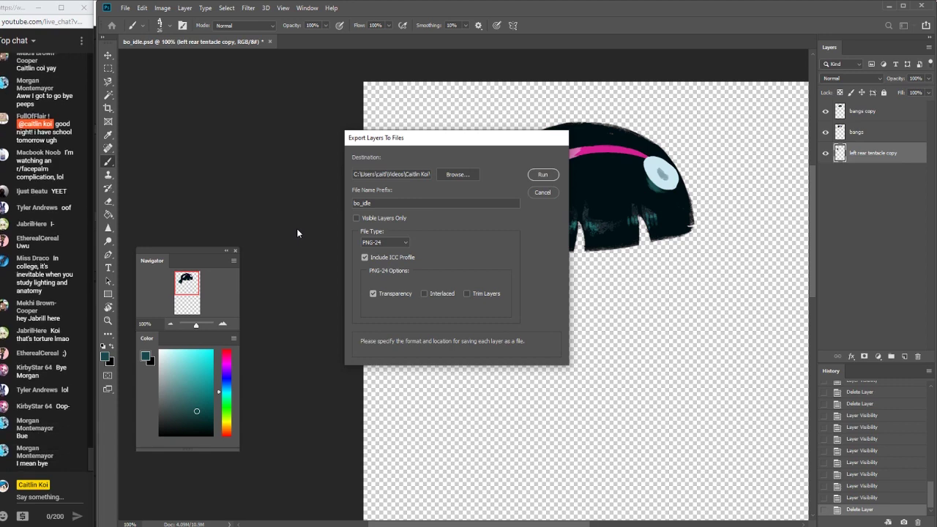
{"action": "left_click", "coordinate": [456, 175]}
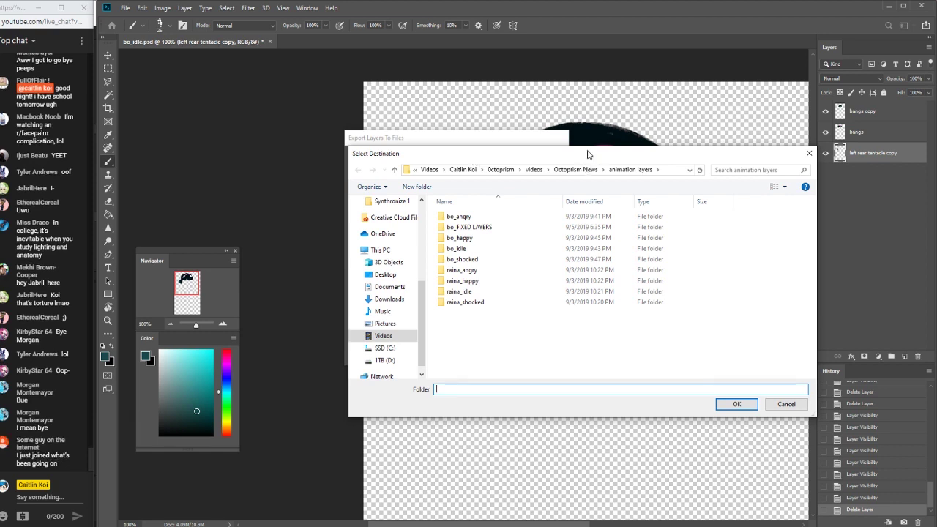
{"action": "double_click", "coordinate": [469, 227]}
{"action": "left_click", "coordinate": [735, 403]}
Set the exported files' name prefix to BI2 and run the layer export
{"action": "double_click", "coordinate": [420, 200]}
{"action": "type", "text": "BI"}
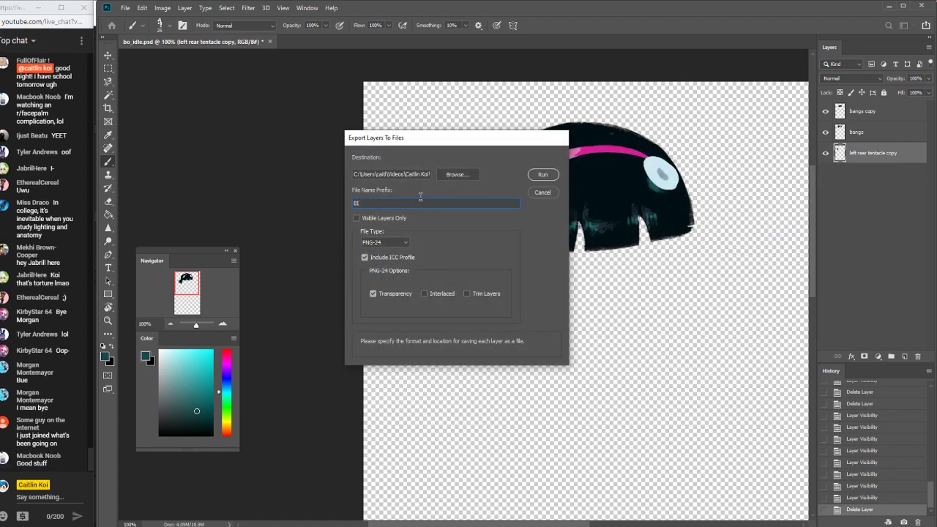
{"action": "type", "text": "2"}
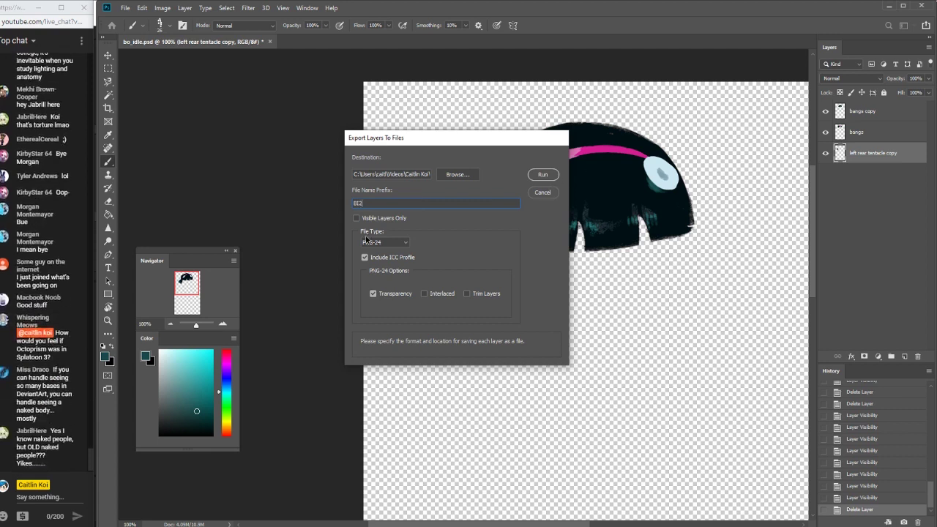
{"action": "left_click", "coordinate": [543, 175]}
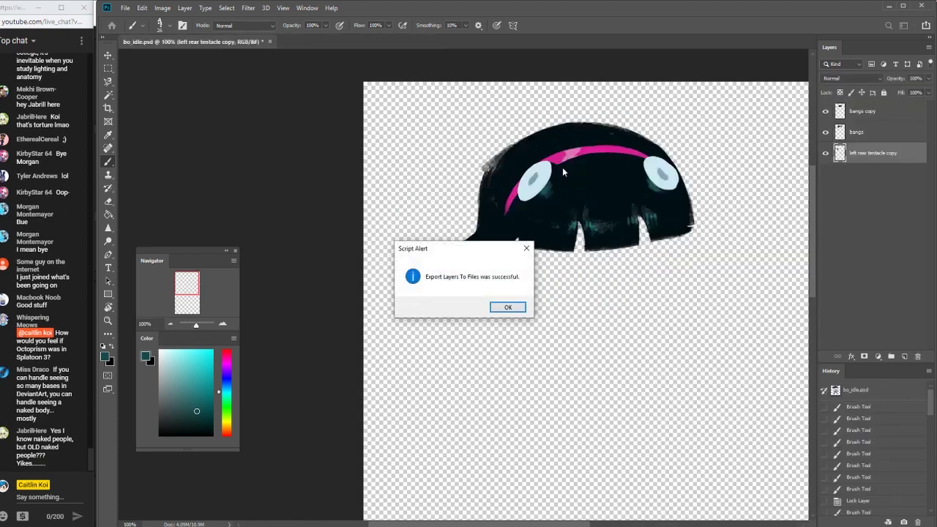
{"action": "key", "text": "Return"}
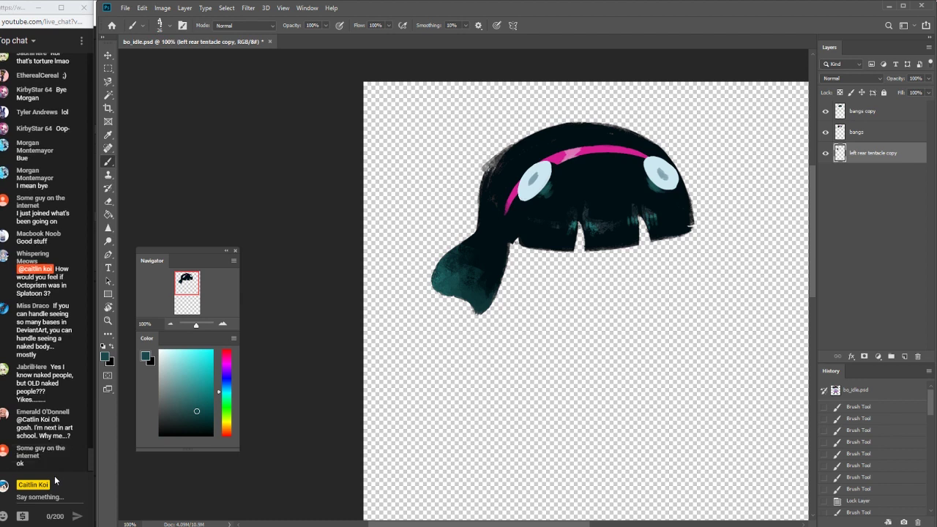
Switch to the bo_idle project in After Effects, widen the project file list and close the reference picture
{"action": "mouse_move", "coordinate": [258, 524]}
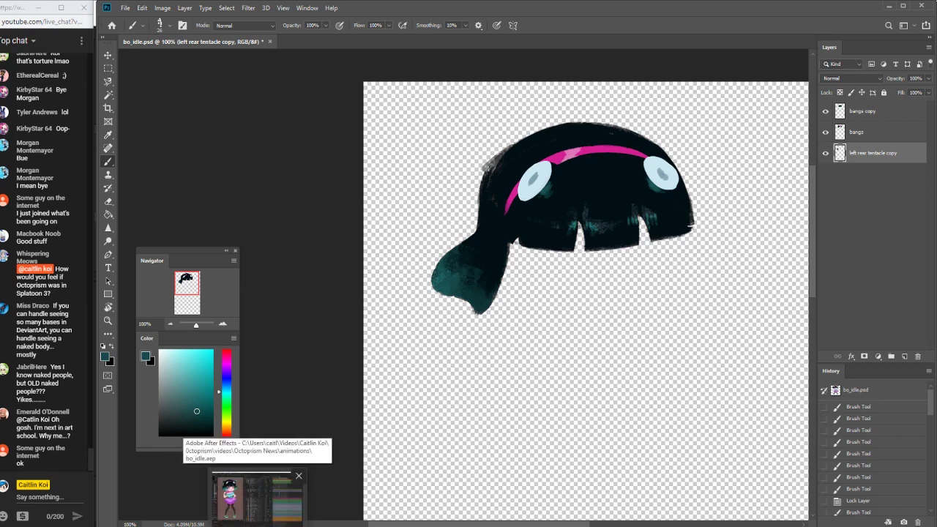
{"action": "left_click", "coordinate": [279, 501]}
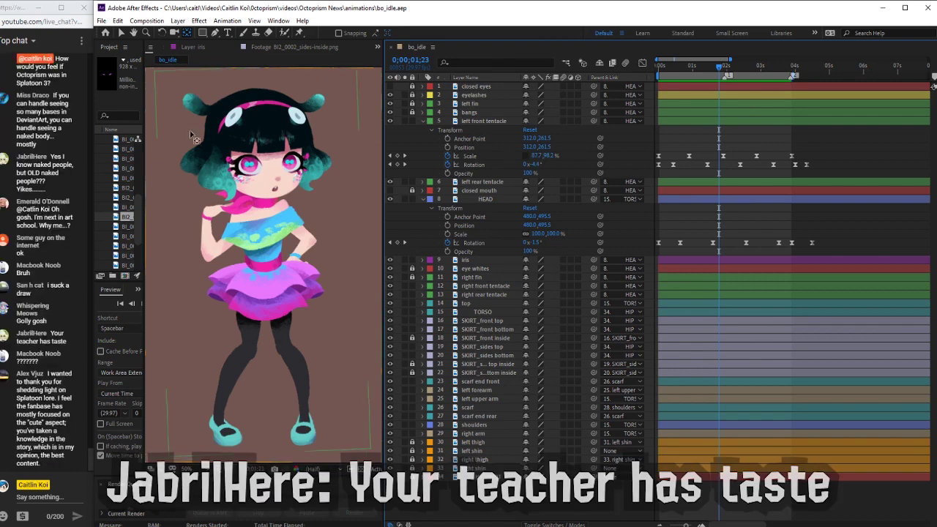
{"action": "left_click_drag", "start_coordinate": [146, 248], "coordinate": [193, 249]}
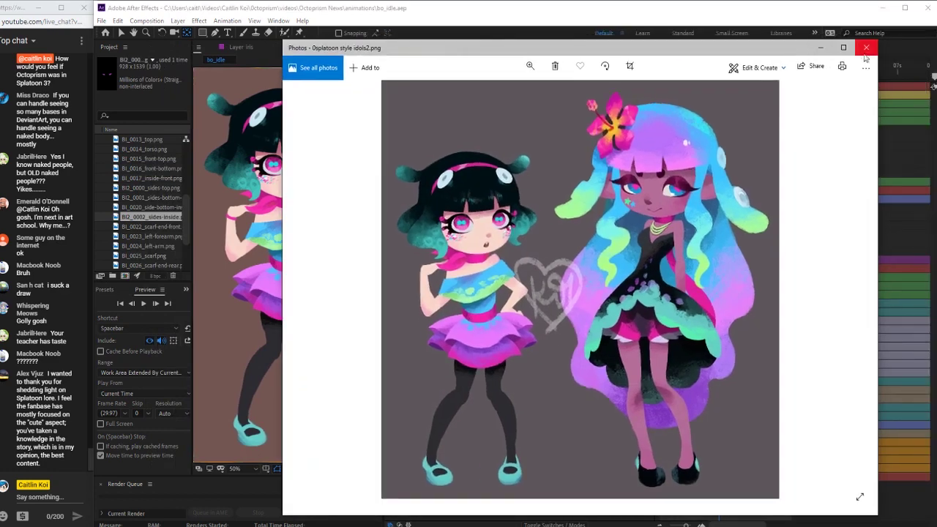
{"action": "left_click", "coordinate": [867, 49]}
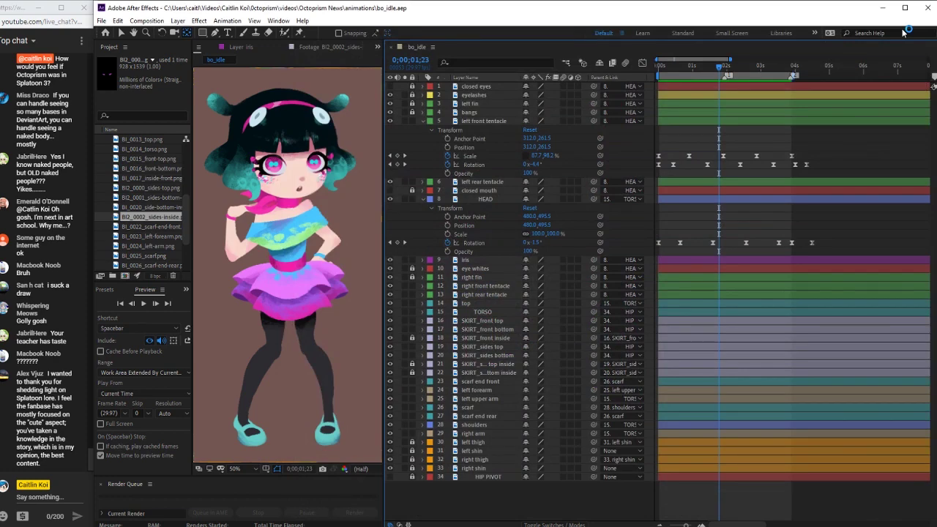
Browse in File Explorer to the animation layers folder of Octoprism News, which holds bo_FIXED LAYERS
{"action": "left_click", "coordinate": [23, 517]}
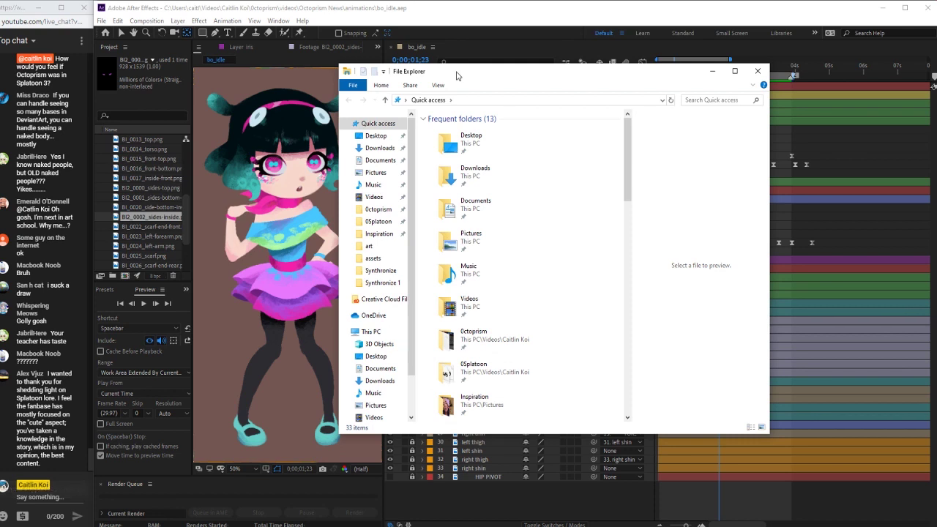
{"action": "left_click_drag", "start_coordinate": [459, 73], "coordinate": [506, 68]}
{"action": "left_click", "coordinate": [430, 193]}
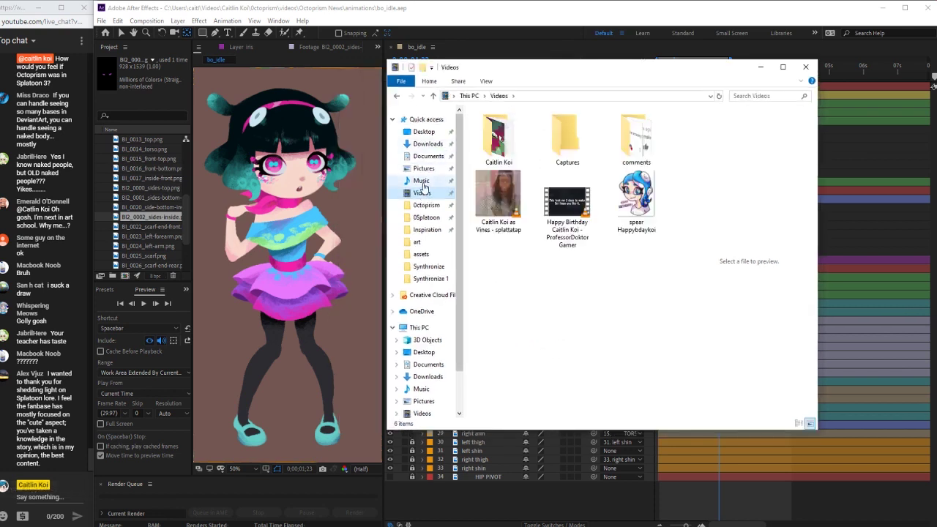
{"action": "double_click", "coordinate": [514, 136]}
{"action": "double_click", "coordinate": [516, 141]}
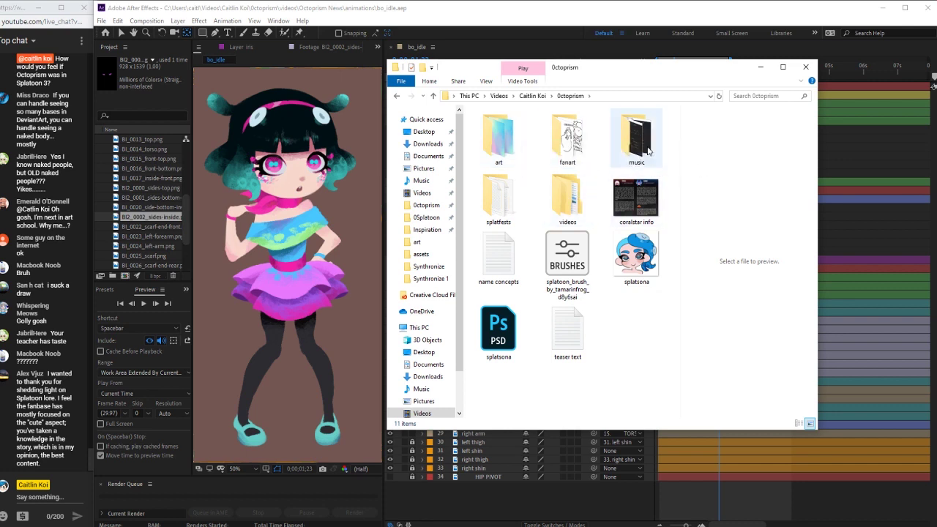
{"action": "double_click", "coordinate": [576, 207]}
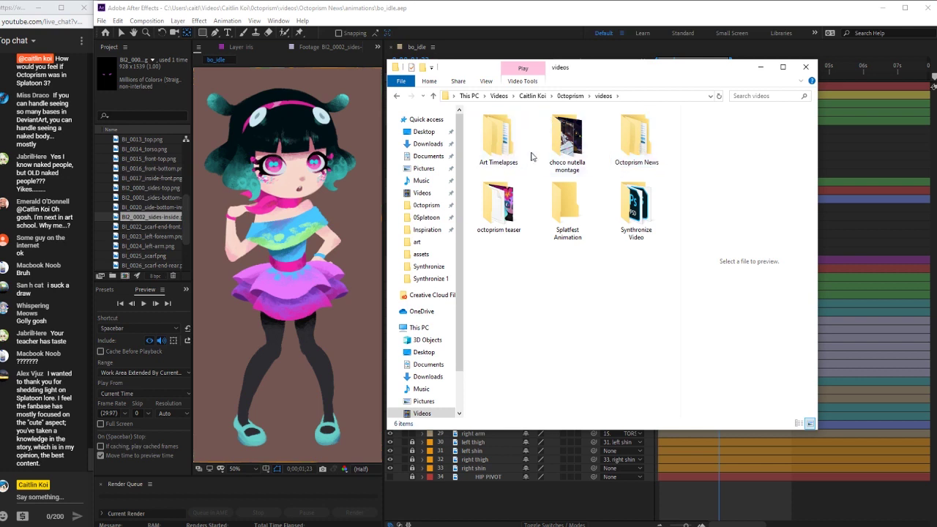
{"action": "double_click", "coordinate": [637, 143]}
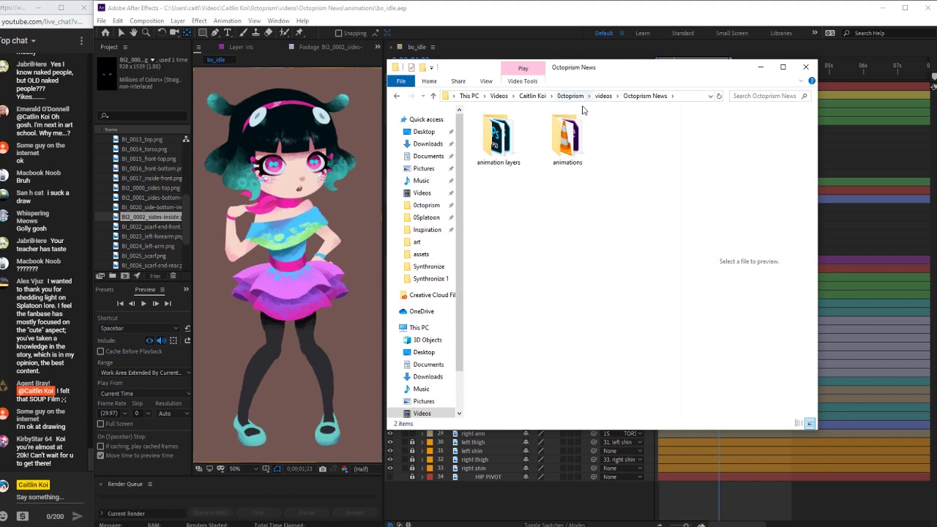
{"action": "double_click", "coordinate": [521, 135]}
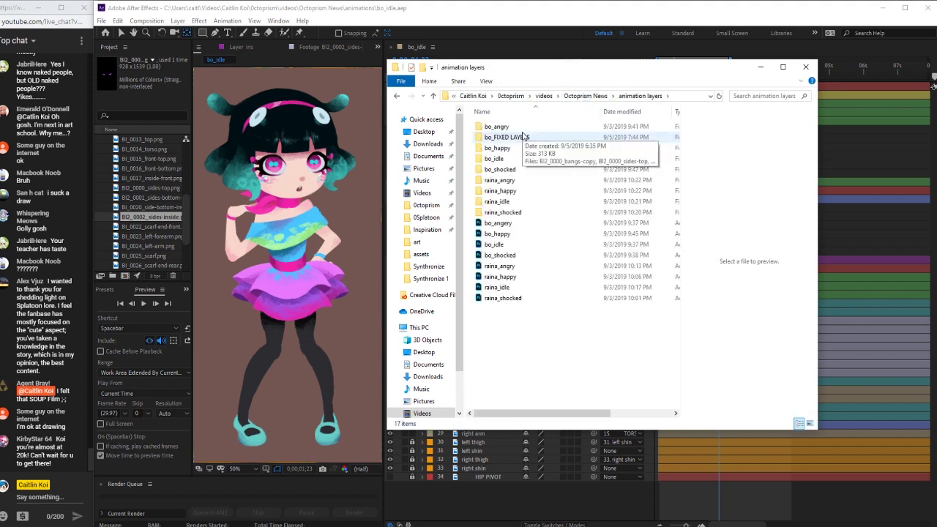
{"action": "left_click_drag", "start_coordinate": [523, 134], "coordinate": [703, 128]}
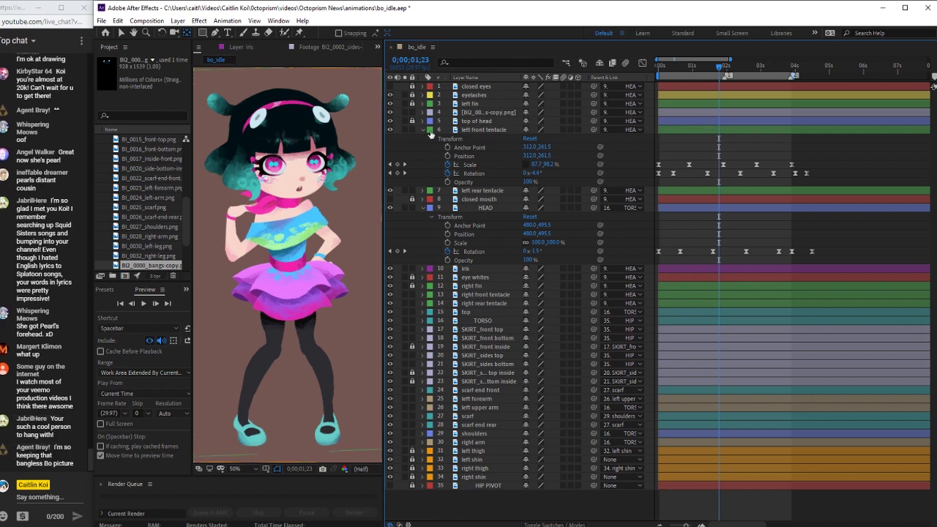
Toggle the visibility of the new bangs copy layer to compare the hair, and undo the last change
{"action": "left_click", "coordinate": [390, 112]}
{"action": "left_click", "coordinate": [391, 114]}
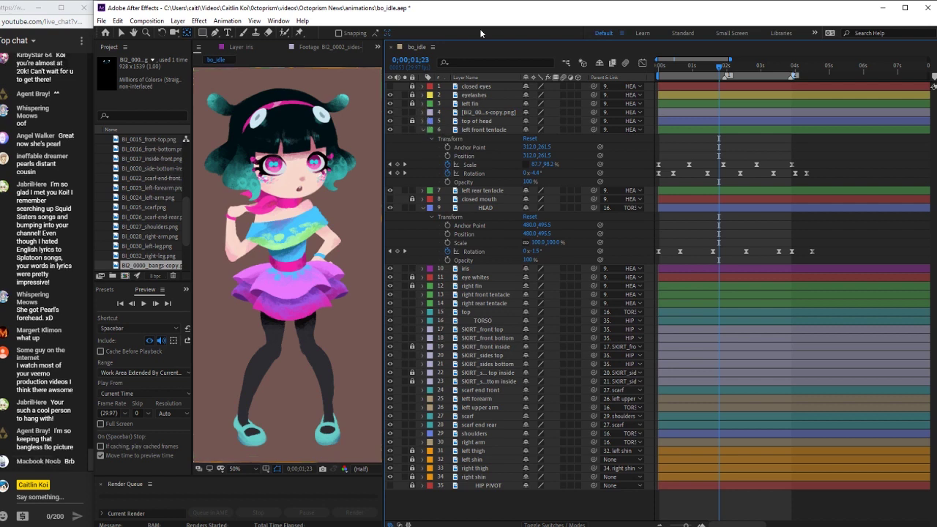
{"action": "key", "text": "ctrl+z"}
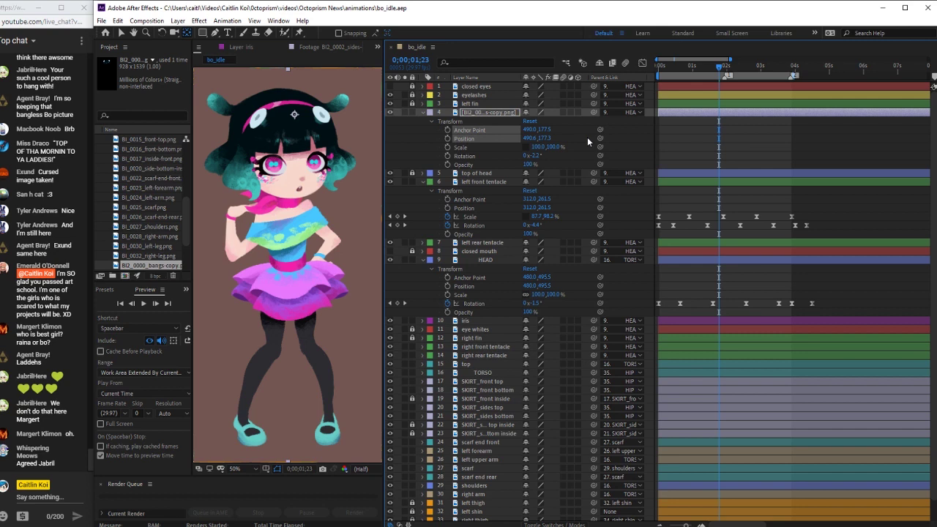
Play and scrub through the idle animation to check how the new bangs move with the head, returning to the first frame
{"action": "left_click", "coordinate": [695, 67]}
{"action": "key", "text": "space"}
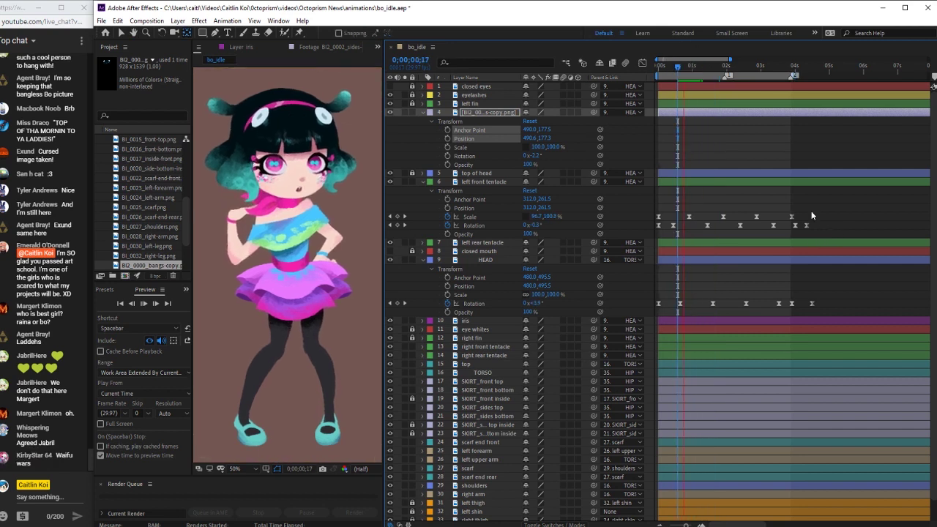
{"action": "key", "text": "space"}
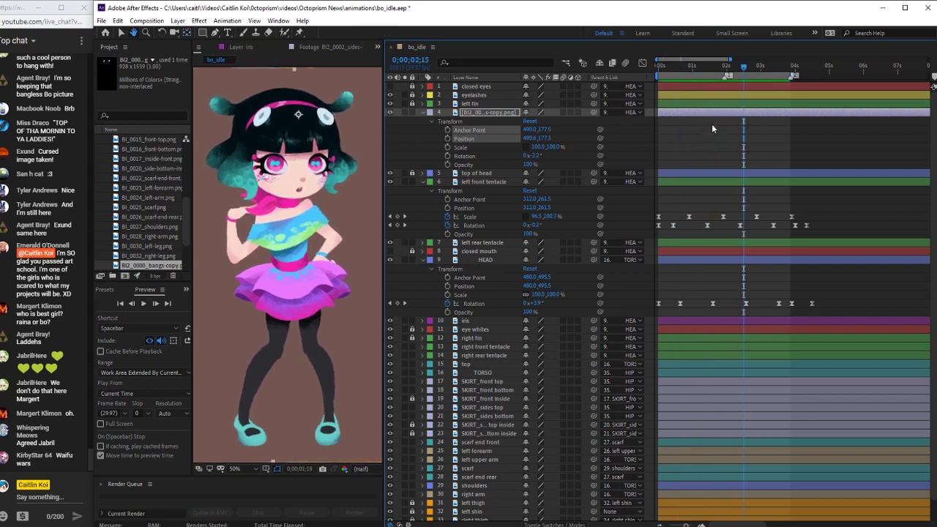
{"action": "key", "text": "Home"}
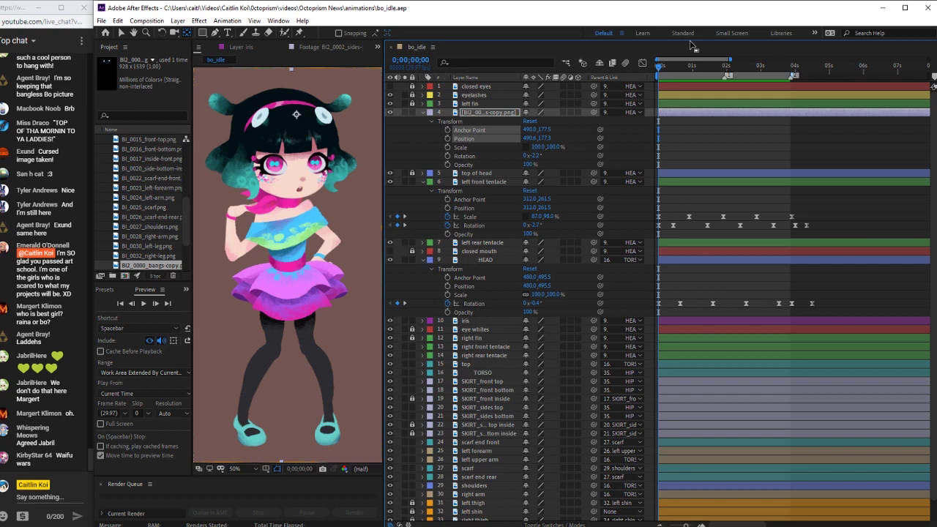
{"action": "left_click_drag", "start_coordinate": [666, 70], "coordinate": [703, 71]}
{"action": "key", "text": "Home"}
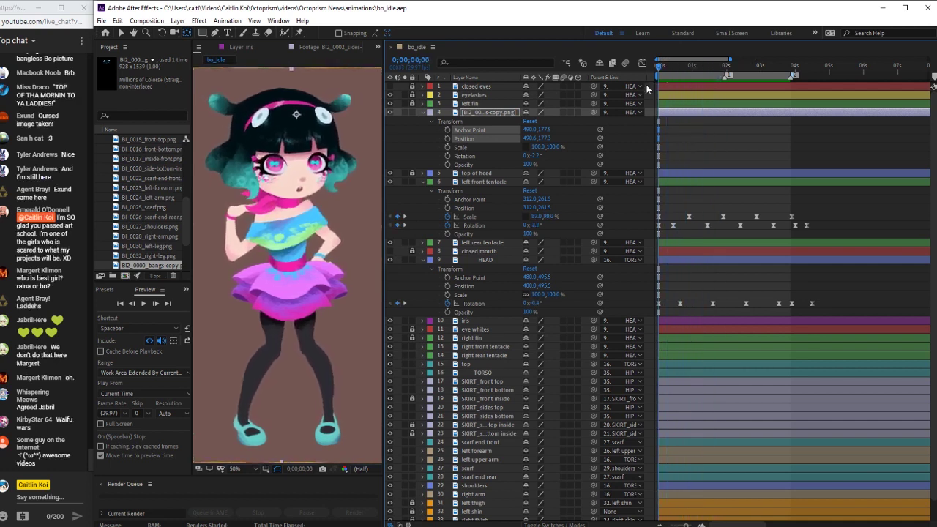
Look through the project's footage files for the left rear tentacle image and open BI_0005_left-rear-tentacle.png for viewing
{"action": "left_click_drag", "start_coordinate": [187, 230], "coordinate": [175, 177]}
{"action": "left_click", "coordinate": [175, 184]}
{"action": "key", "text": "Down"}
{"action": "key", "text": "Down"}
{"action": "key", "text": "Down"}
{"action": "key", "text": "Down"}
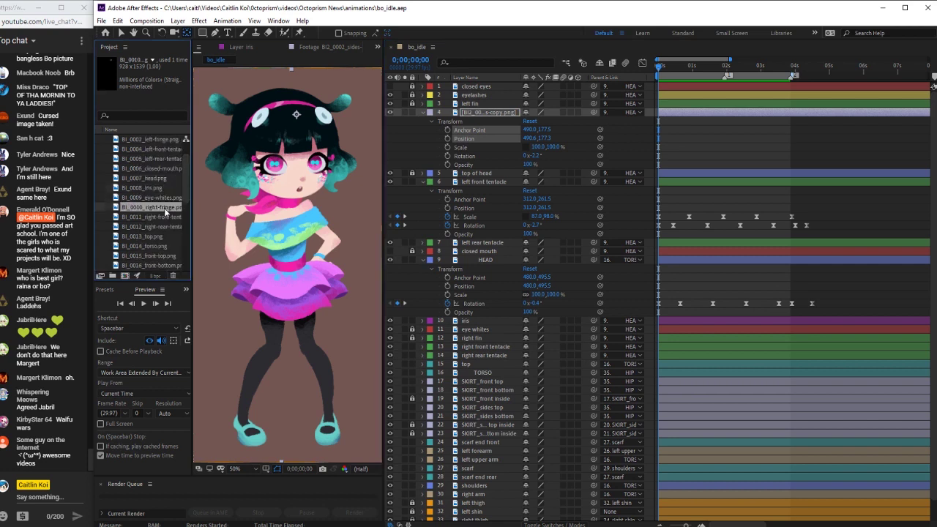
{"action": "key", "text": "Up"}
{"action": "key", "text": "Up"}
{"action": "key", "text": "Up"}
{"action": "key", "text": "Up"}
{"action": "key", "text": "Up"}
{"action": "key", "text": "Up"}
{"action": "key", "text": "Up"}
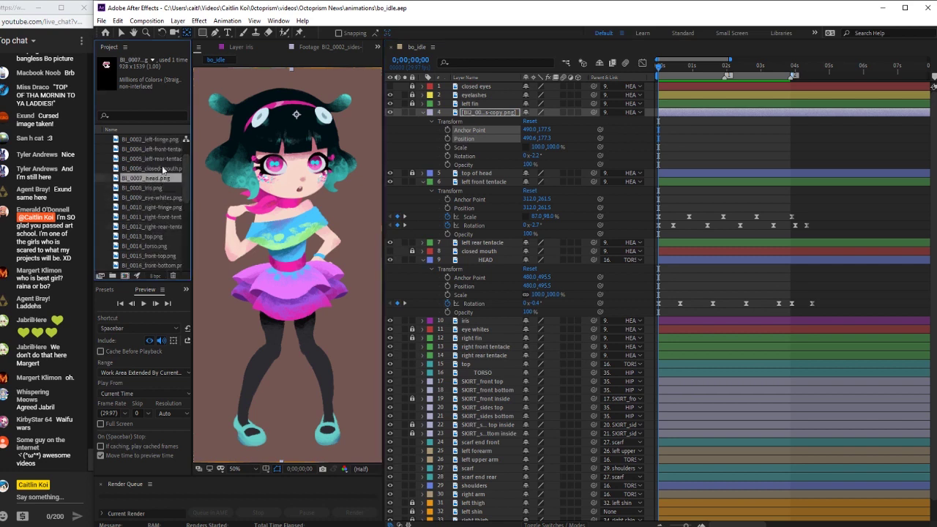
{"action": "double_click", "coordinate": [162, 159]}
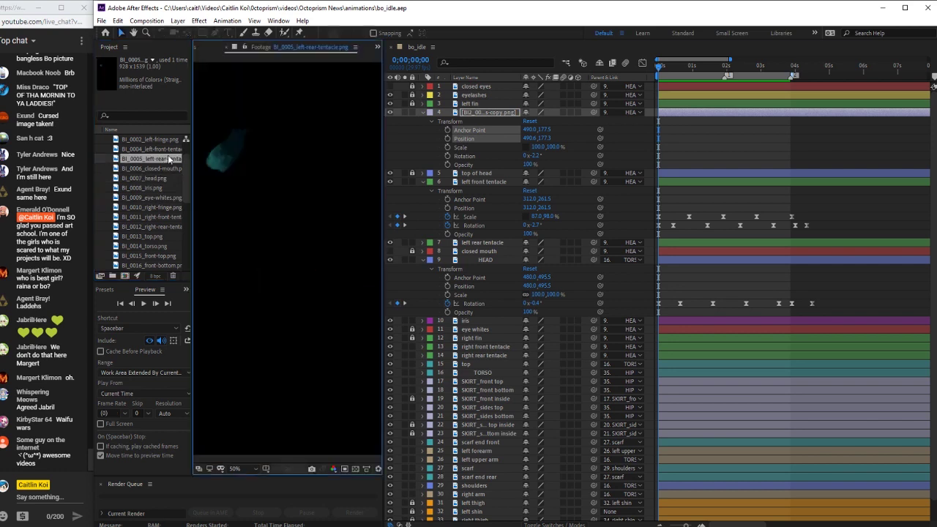
Replace the BI_0005_left-rear-tentacle.png footage with BI2_0002_left-rear-tentacle-copy from the bo_FIXED LAYERS folder
{"action": "right_click", "coordinate": [162, 163]}
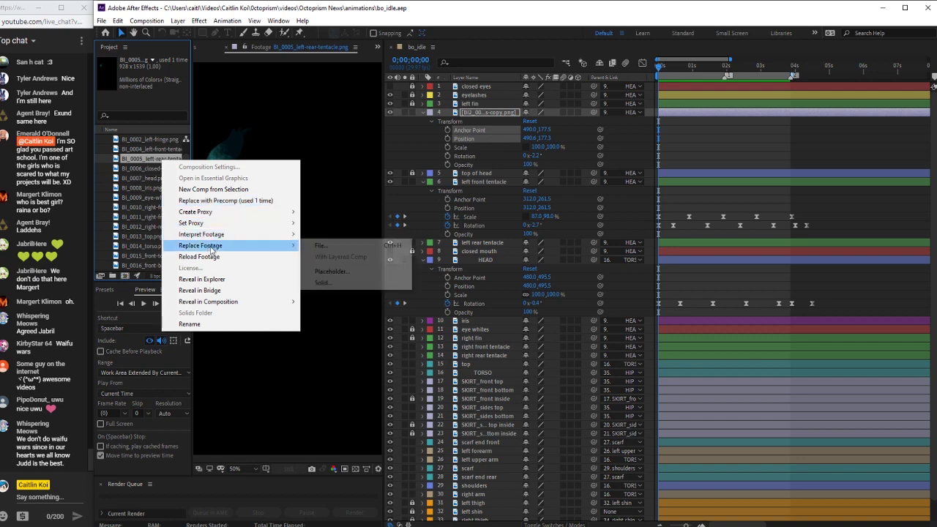
{"action": "left_click", "coordinate": [375, 183]}
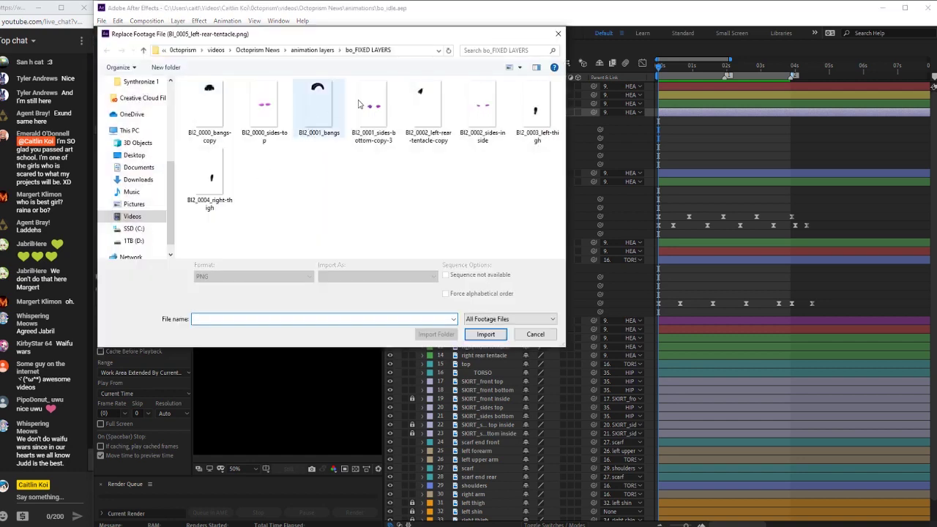
{"action": "double_click", "coordinate": [430, 118]}
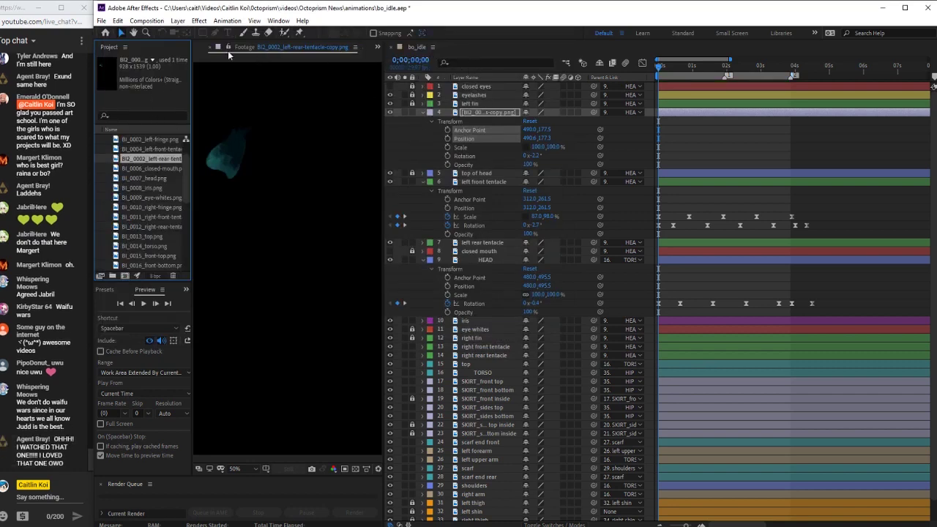
Return to the bo_idle composition and preview the idle animation with the replaced left rear tentacle
{"action": "left_click", "coordinate": [418, 47]}
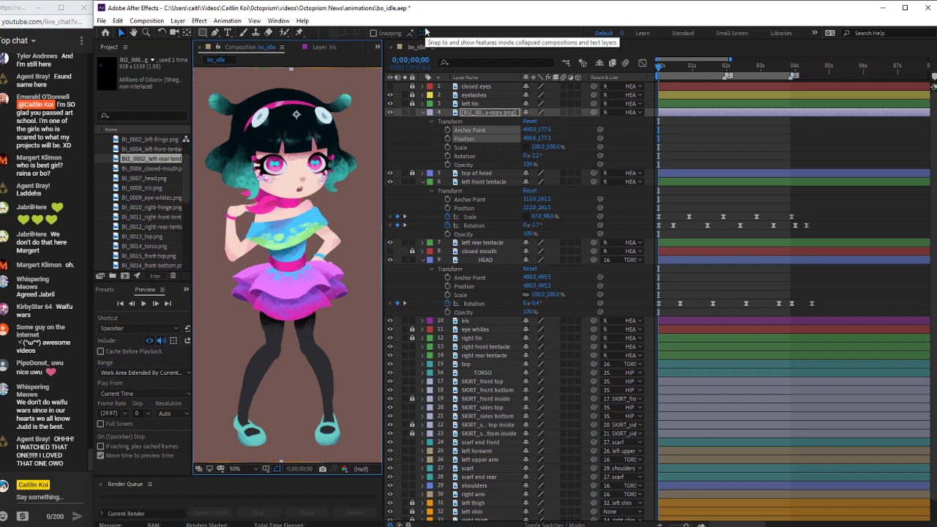
{"action": "key", "text": "space"}
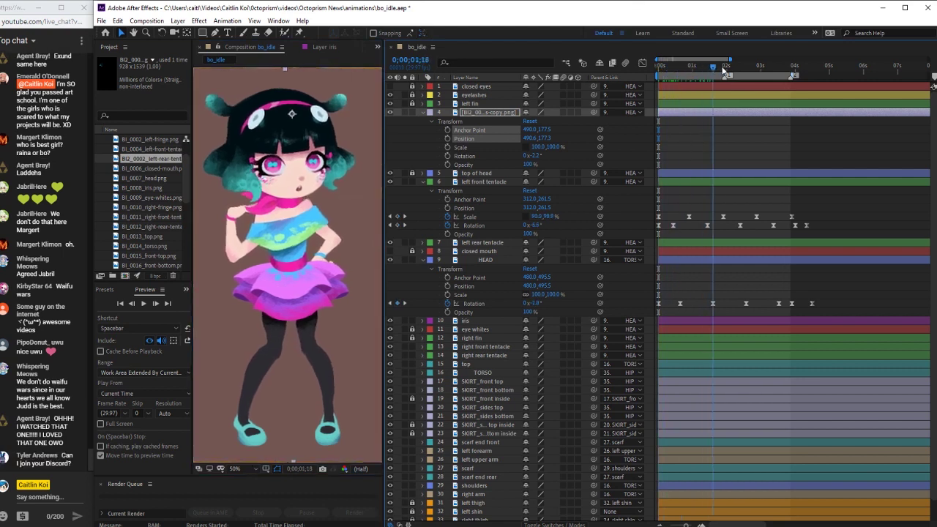
{"action": "key", "text": "space"}
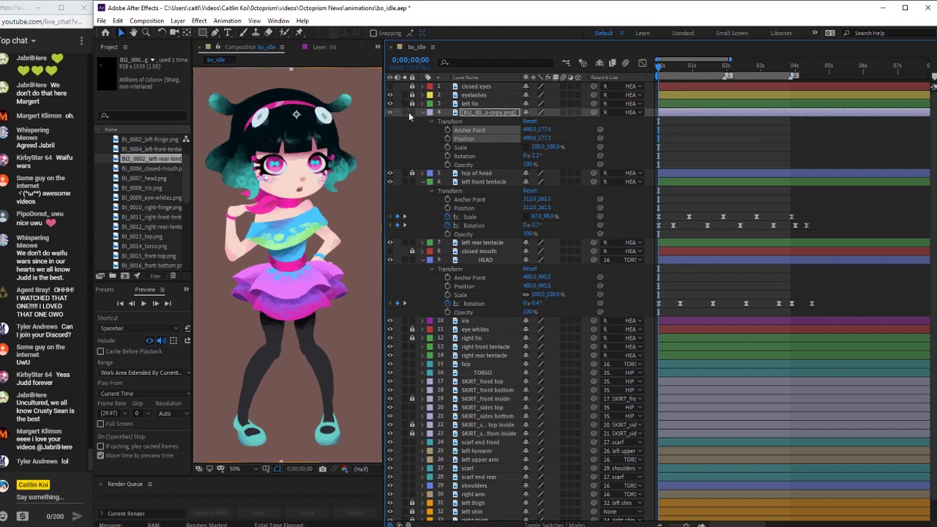
Rename the BI_00…s-copy.png layer as bangs and preview the idle animation
{"action": "left_click", "coordinate": [485, 113]}
{"action": "key", "text": "Return"}
{"action": "type", "text": "bangs"}
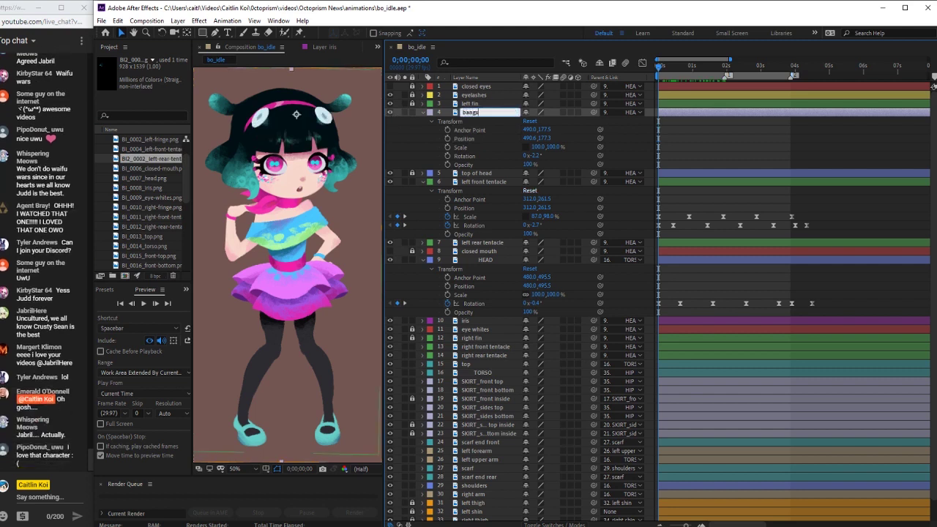
{"action": "key", "text": "Return"}
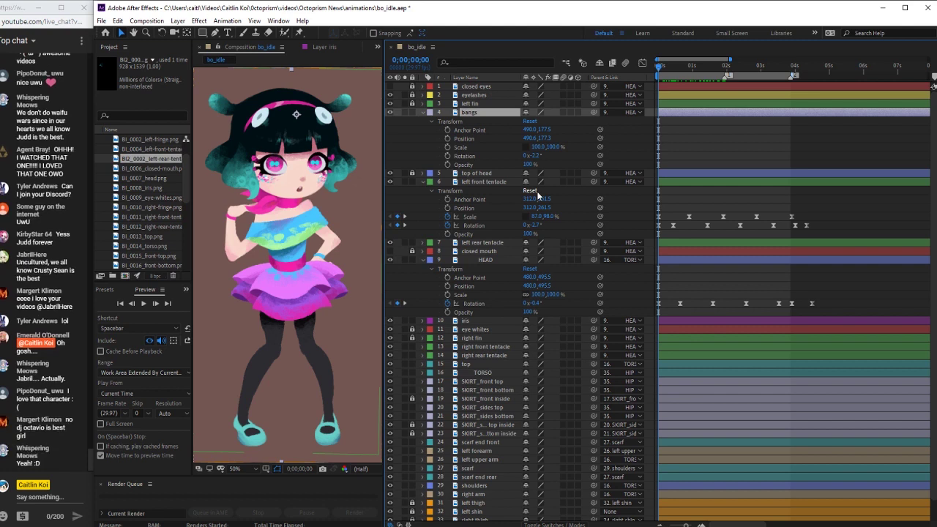
{"action": "key", "text": "space"}
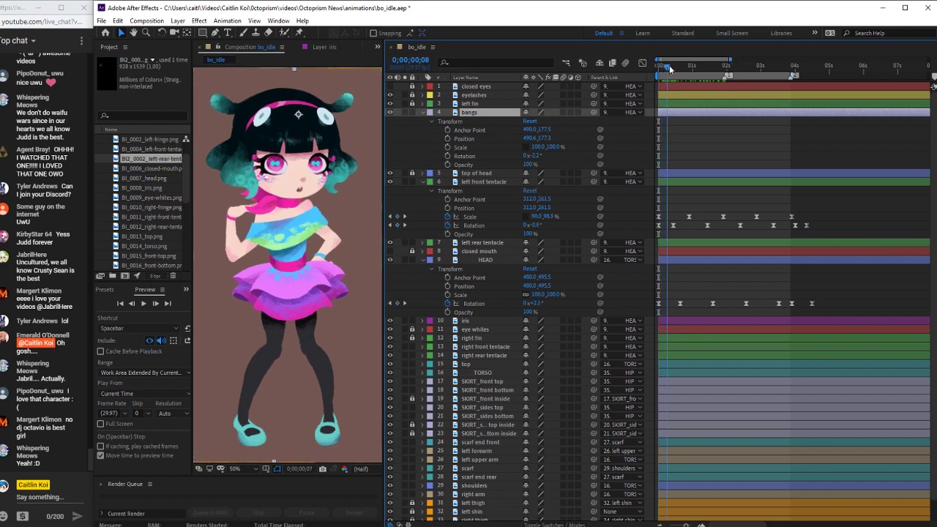
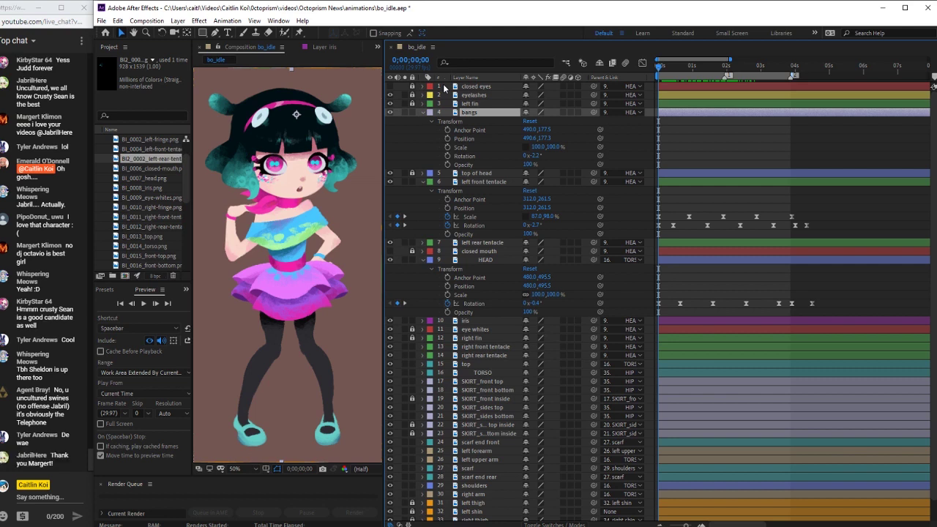
Toggle the visibility of the bangs, top of head, left front tentacle and left rear tentacle layers to identify each piece
{"action": "left_click", "coordinate": [390, 111]}
{"action": "left_click", "coordinate": [390, 112]}
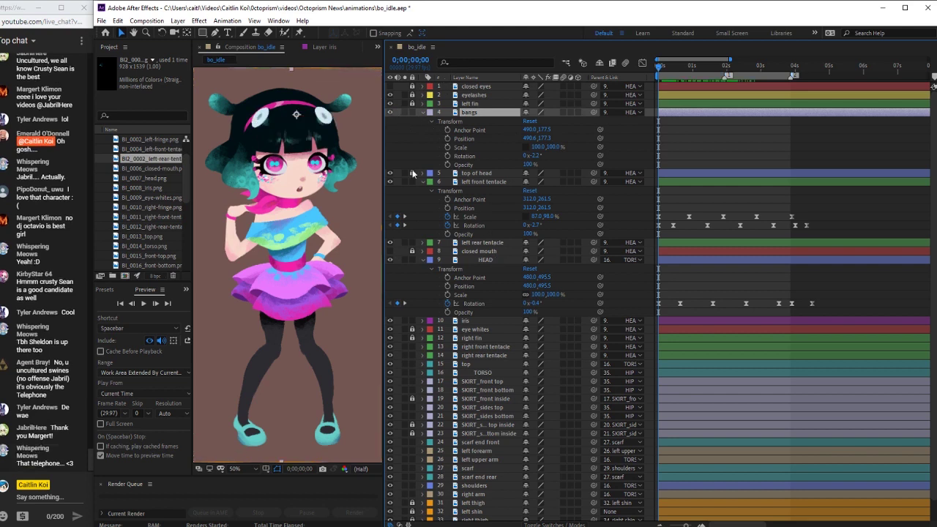
{"action": "left_click", "coordinate": [390, 173]}
{"action": "left_click", "coordinate": [390, 173]}
{"action": "left_click", "coordinate": [390, 182]}
{"action": "left_click", "coordinate": [390, 181]}
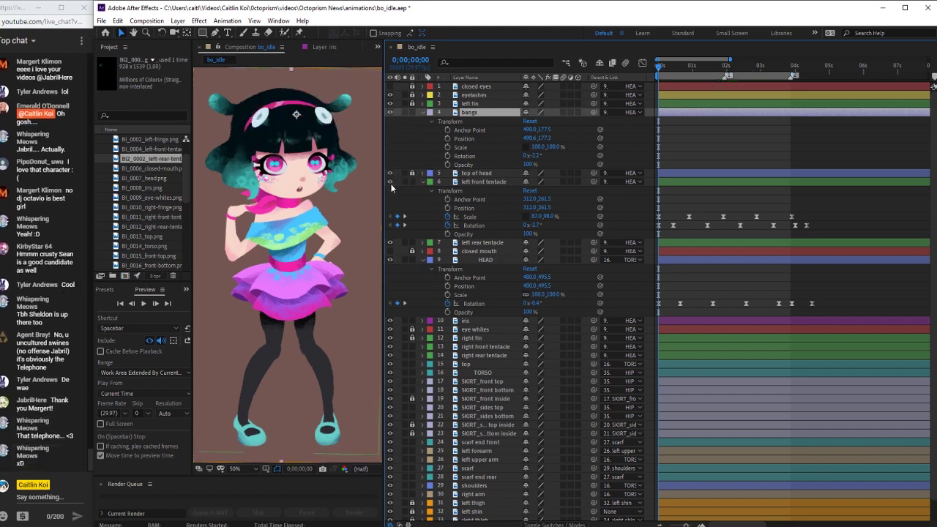
{"action": "left_click", "coordinate": [390, 242]}
{"action": "left_click", "coordinate": [390, 242]}
Expand the left rear tentacle's Transform properties and collapse those of the left front tentacle
{"action": "left_click", "coordinate": [423, 242]}
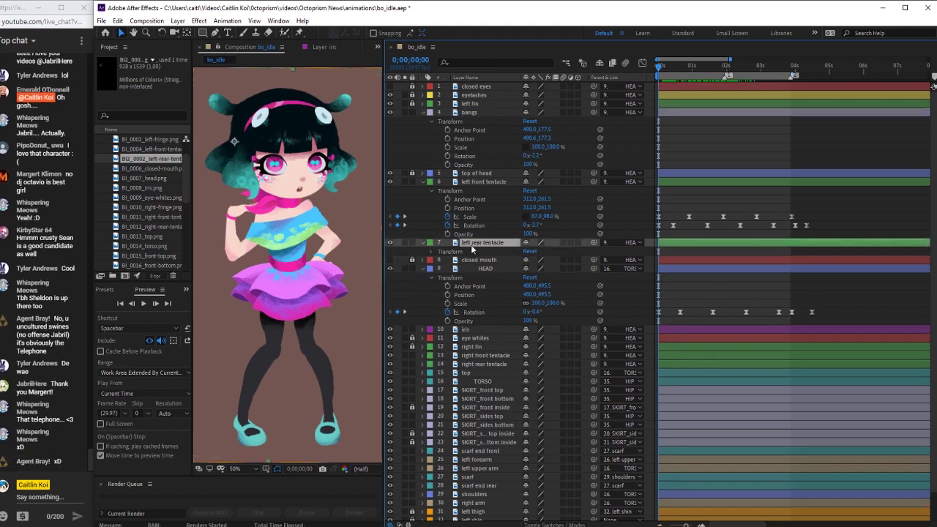
{"action": "left_click", "coordinate": [423, 182]}
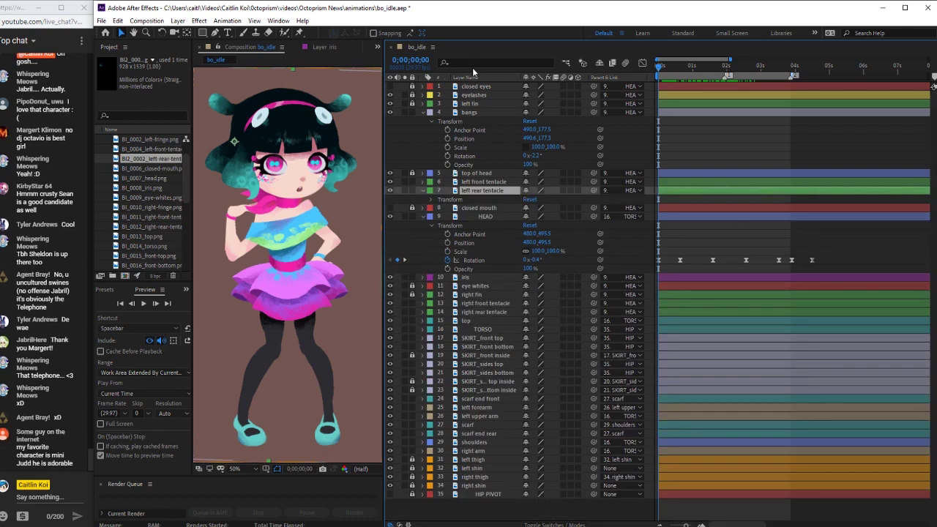
{"action": "key", "text": "Return"}
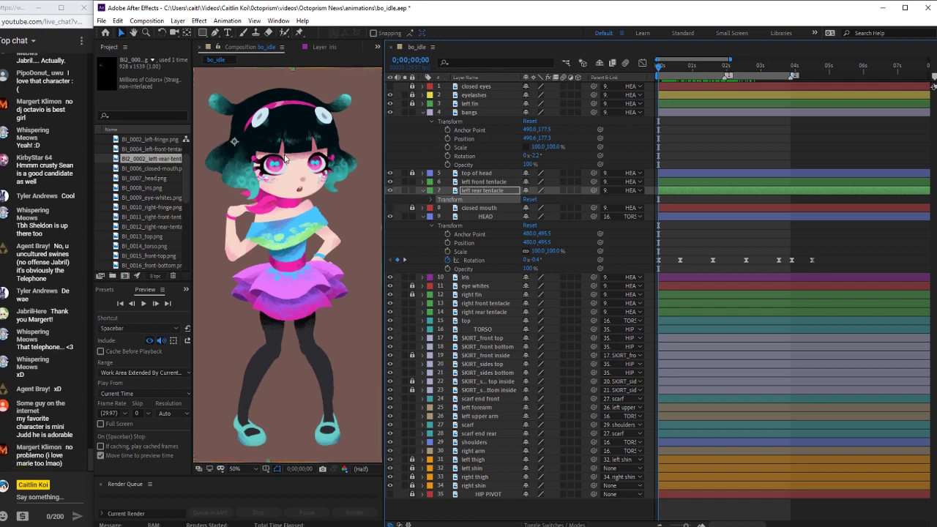
{"action": "left_click", "coordinate": [423, 190]}
{"action": "left_click", "coordinate": [422, 191]}
Test the left rear tentacle's rotation around its anchor point, restore it to 0°, and save the project
{"action": "left_click", "coordinate": [735, 233]}
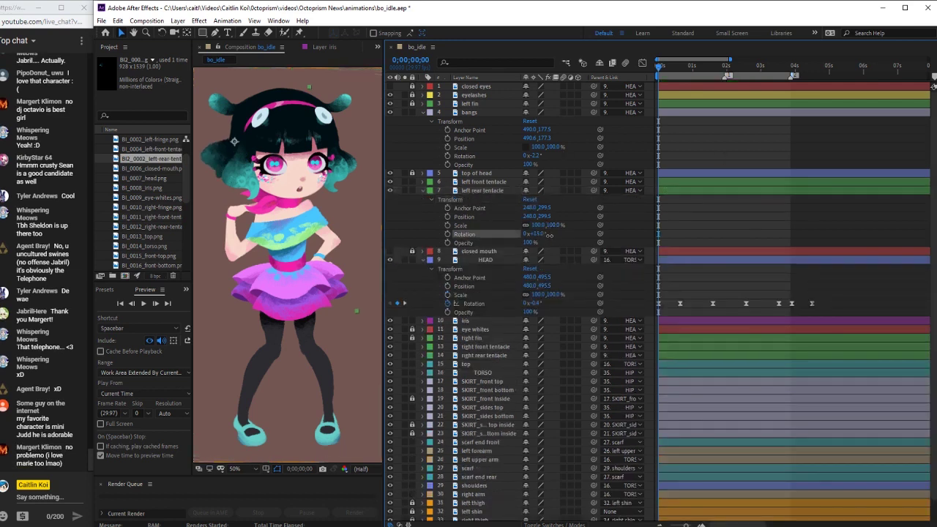
{"action": "left_click", "coordinate": [234, 140]}
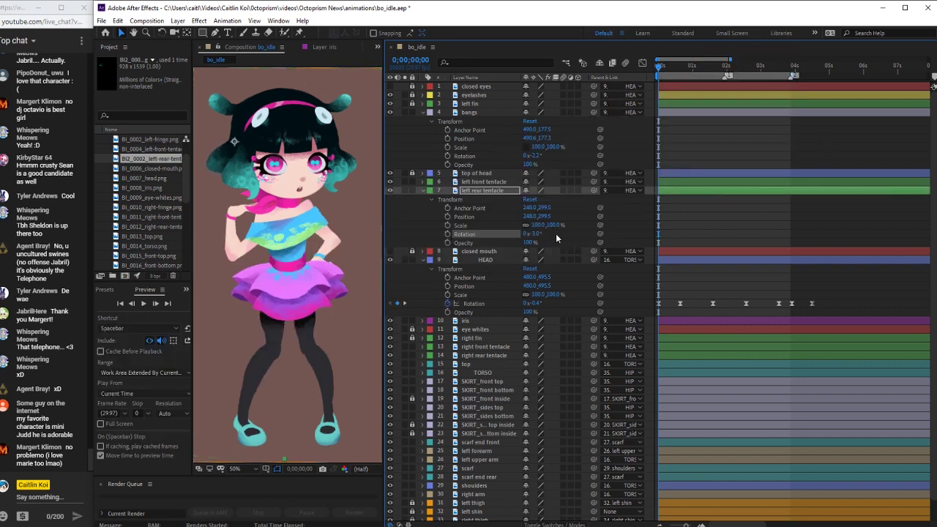
{"action": "left_click", "coordinate": [556, 238]}
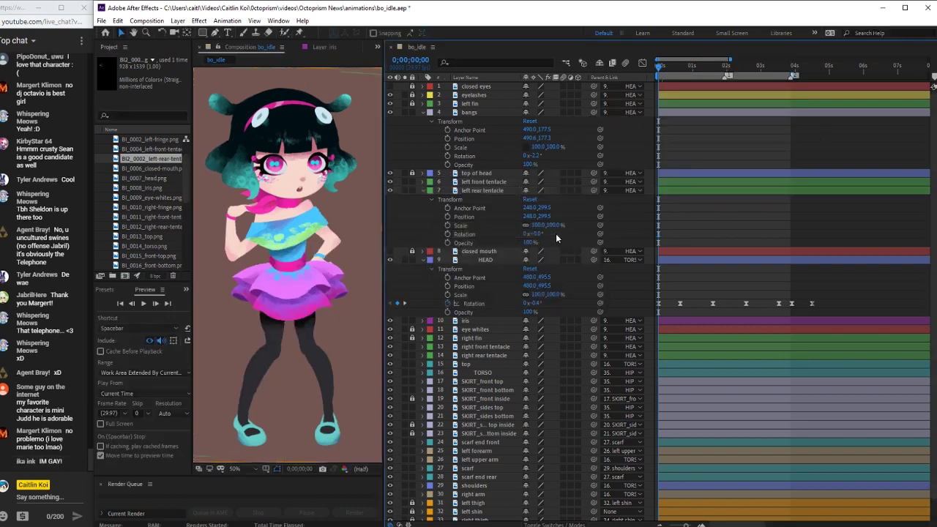
{"action": "key", "text": "space"}
{"action": "key", "text": "ctrl+s"}
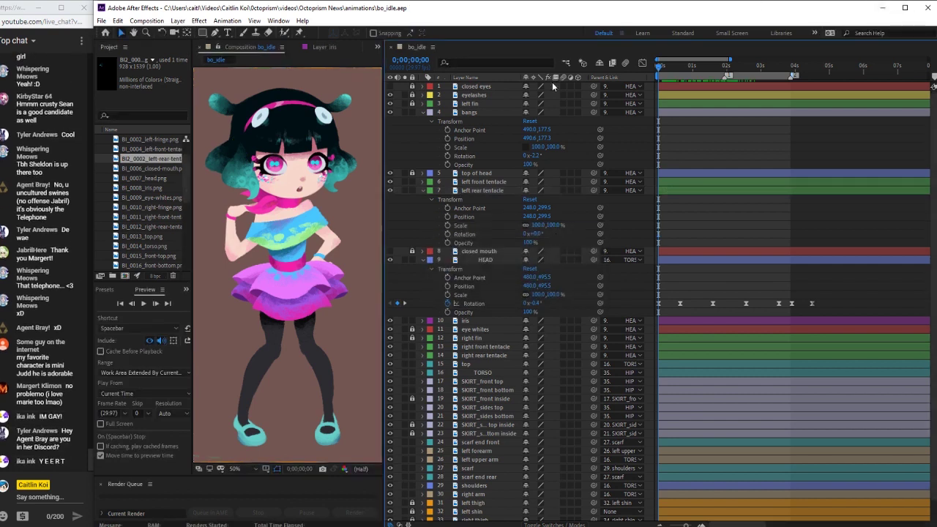
Compare the left rear and left front tentacles by toggling their visibility, and open the left front tentacle's properties
{"action": "left_click", "coordinate": [390, 189]}
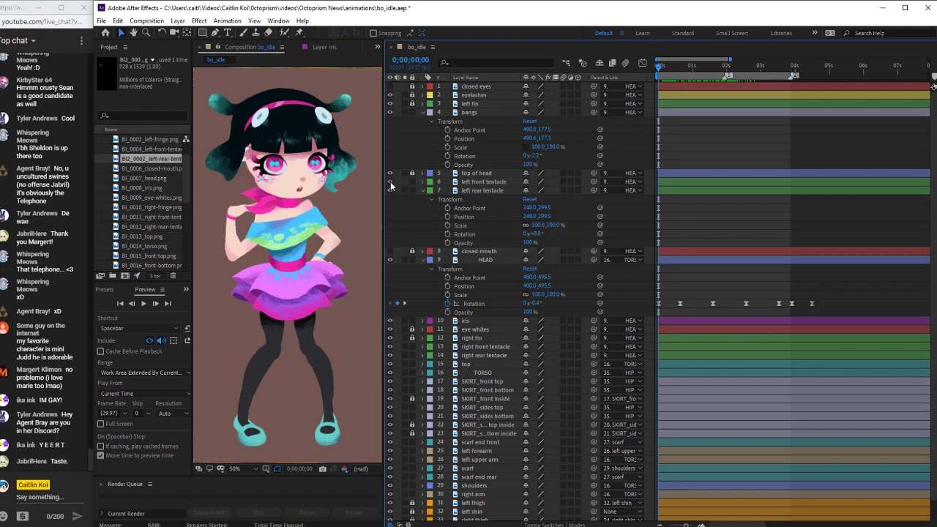
{"action": "left_click", "coordinate": [389, 190]}
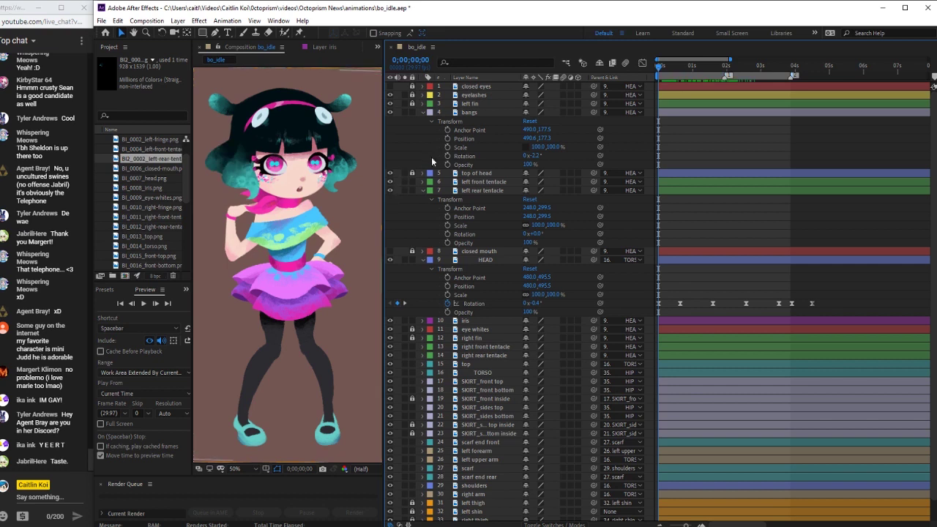
{"action": "left_click", "coordinate": [390, 181]}
{"action": "left_click", "coordinate": [389, 183]}
{"action": "left_click", "coordinate": [390, 191]}
{"action": "left_click", "coordinate": [390, 190]}
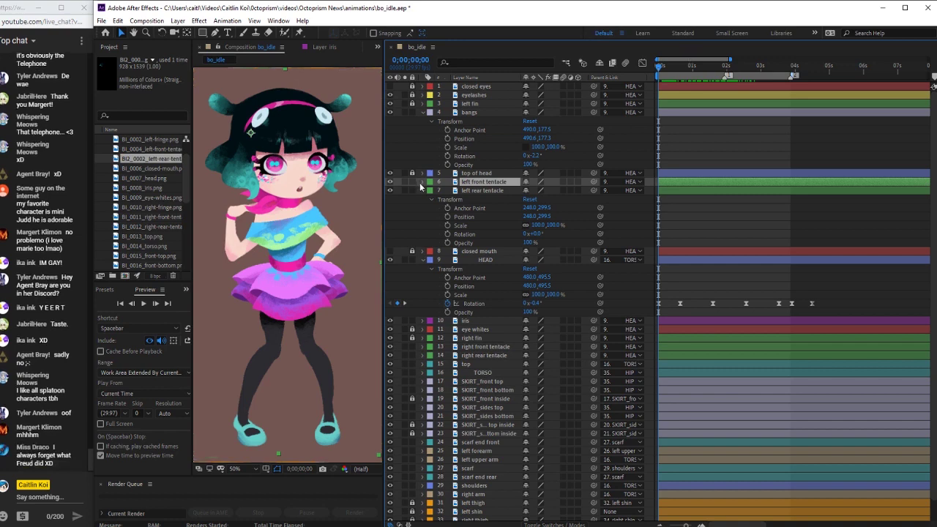
{"action": "left_click", "coordinate": [423, 182]}
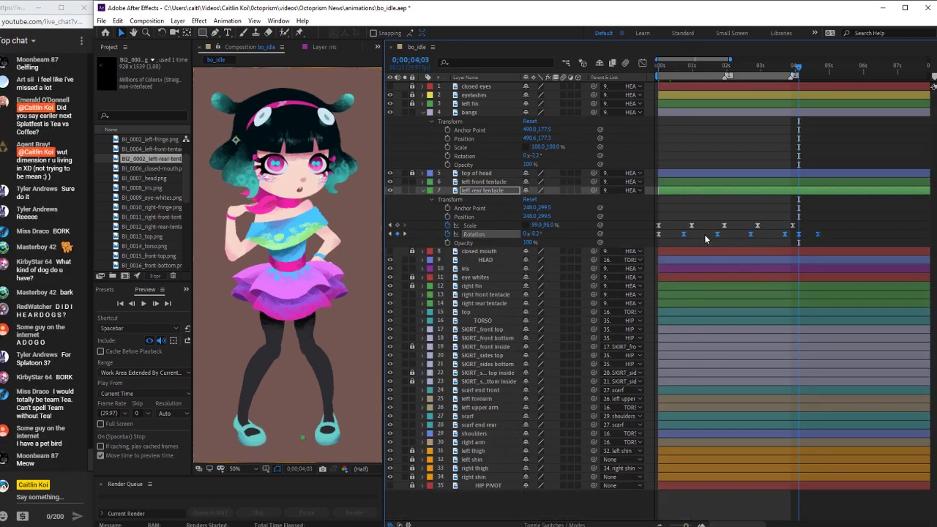
Shift the left rear tentacle's second Rotation keyframe to just before the 1-second mark and select all its Rotation keyframes
{"action": "left_click", "coordinate": [685, 235]}
{"action": "left_click_drag", "start_coordinate": [686, 236], "coordinate": [690, 236]}
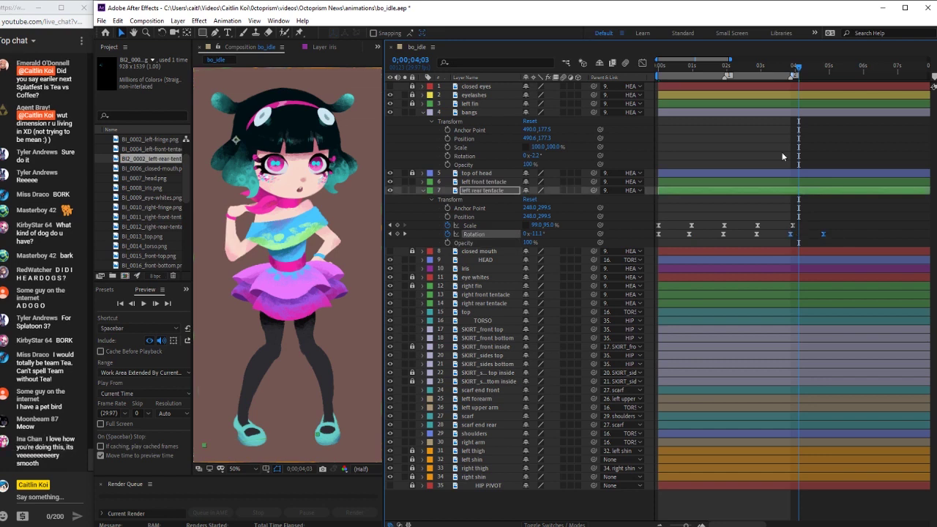
{"action": "key", "text": "Home"}
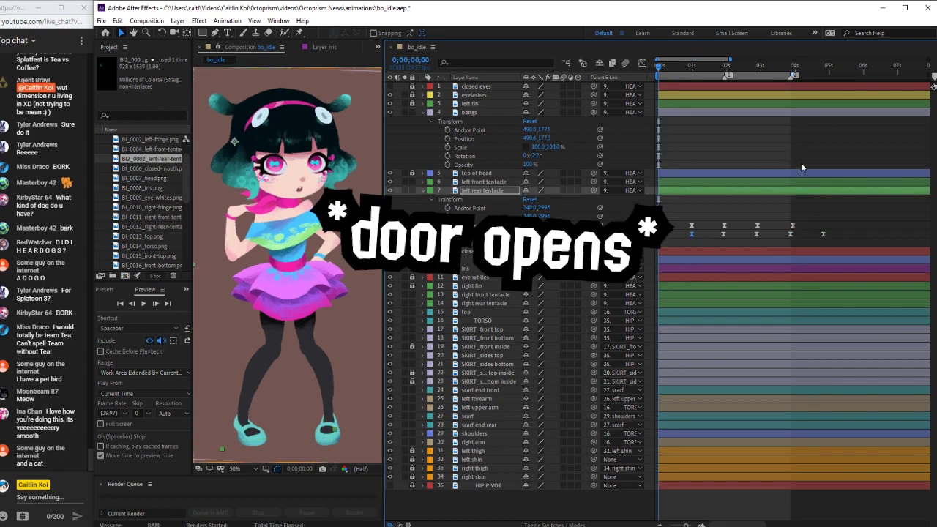
{"action": "left_click", "coordinate": [839, 218]}
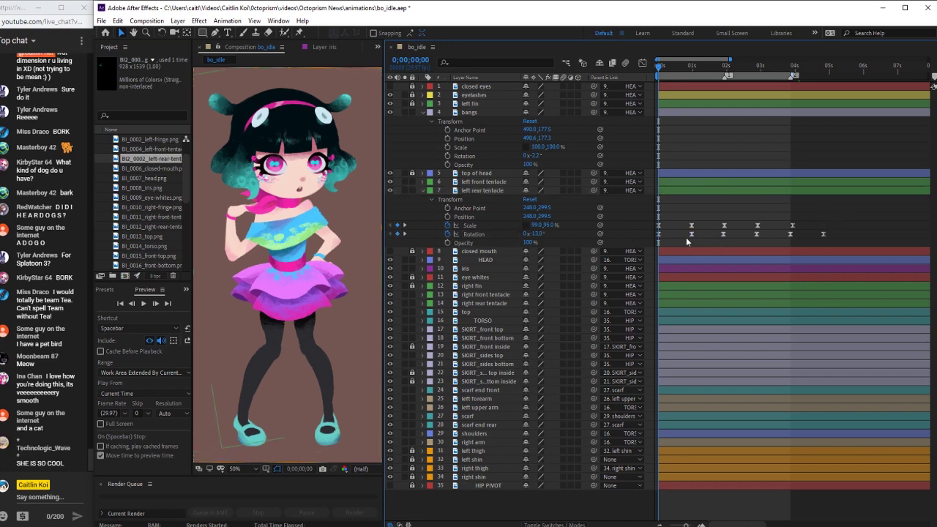
{"action": "left_click_drag", "start_coordinate": [690, 234], "coordinate": [689, 234]}
{"action": "left_click", "coordinate": [840, 227]}
{"action": "left_click_drag", "start_coordinate": [853, 232], "coordinate": [630, 230]}
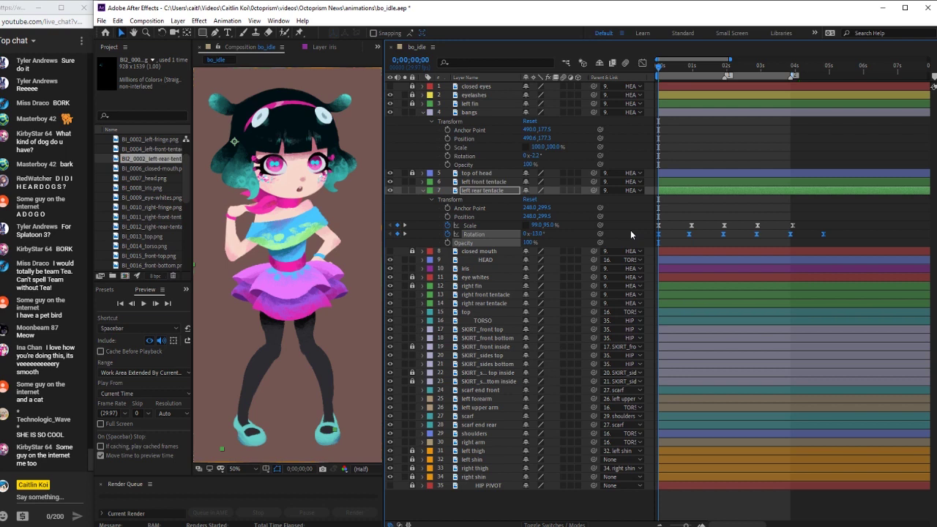
Play the idle animation twice, returning to the first frame in between, to check the left rear tentacle's motion
{"action": "key", "text": "space"}
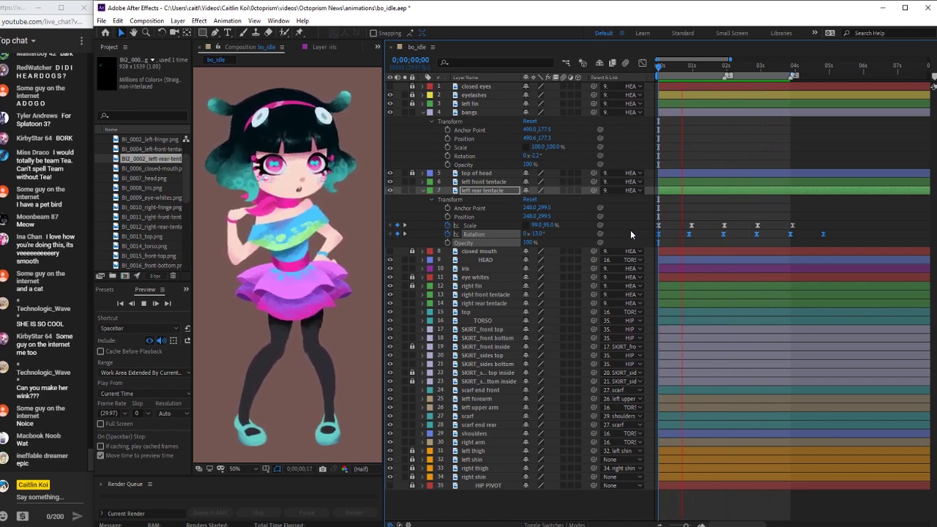
{"action": "key", "text": "space"}
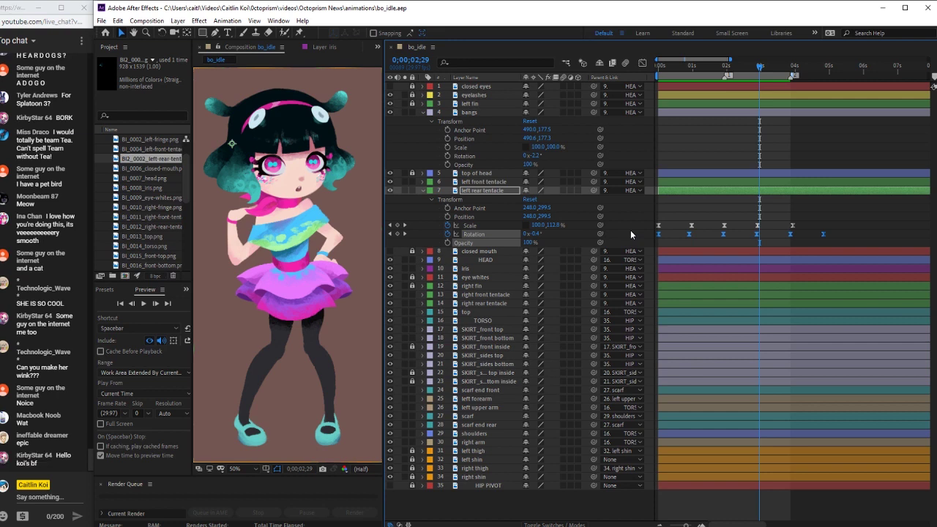
{"action": "left_click", "coordinate": [845, 209]}
{"action": "left_click_drag", "start_coordinate": [758, 69], "coordinate": [659, 70]}
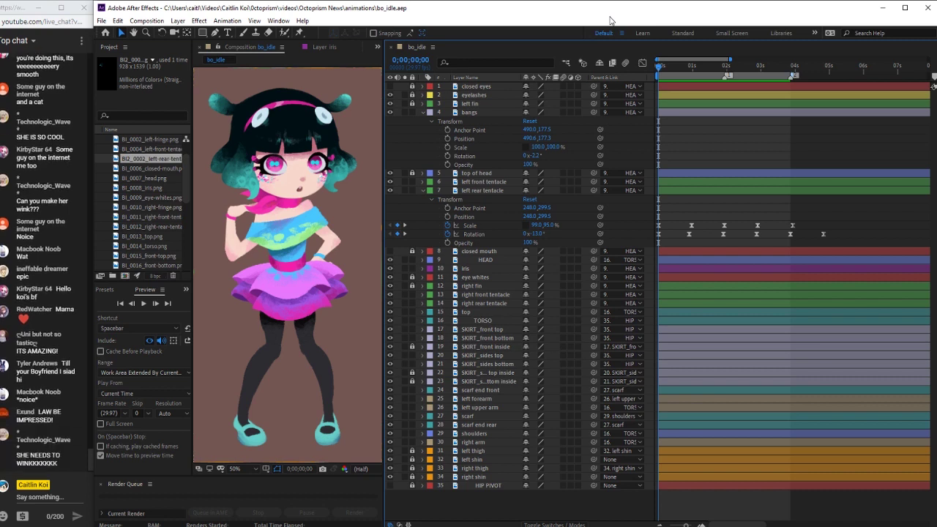
{"action": "key", "text": "space"}
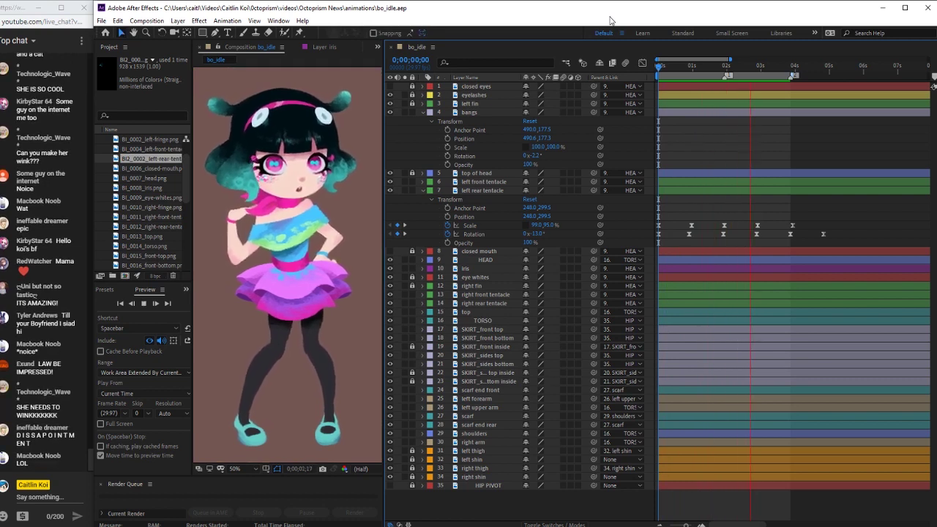
{"action": "key", "text": "space"}
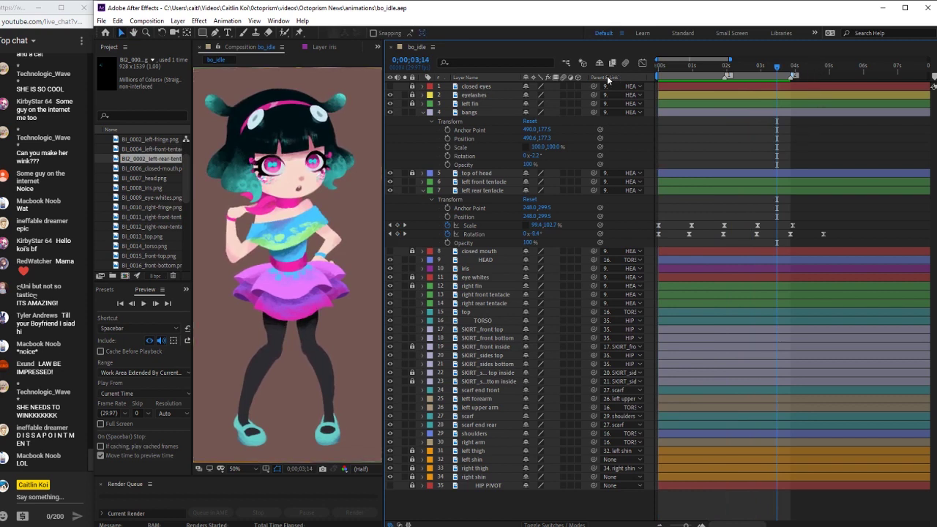
Collapse the left rear tentacle's properties and toggle the iris layer's visibility to check it
{"action": "left_click", "coordinate": [429, 191]}
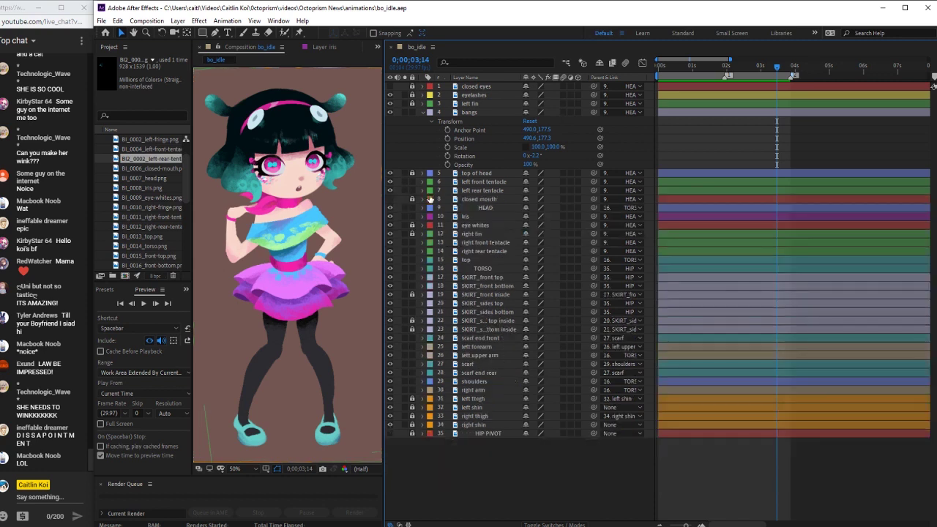
{"action": "left_click", "coordinate": [390, 217]}
{"action": "left_click", "coordinate": [390, 216]}
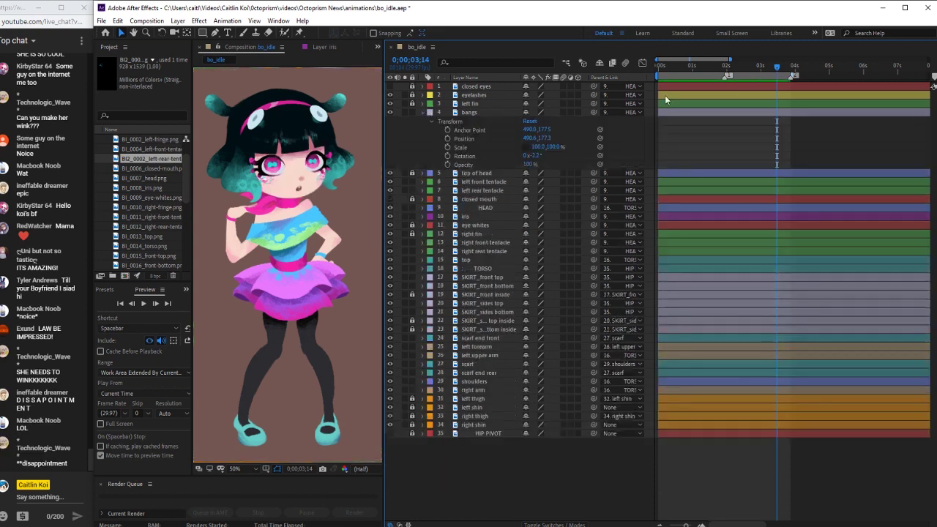
Return to the first frame and preview the whole idle animation again
{"action": "key", "text": "Home"}
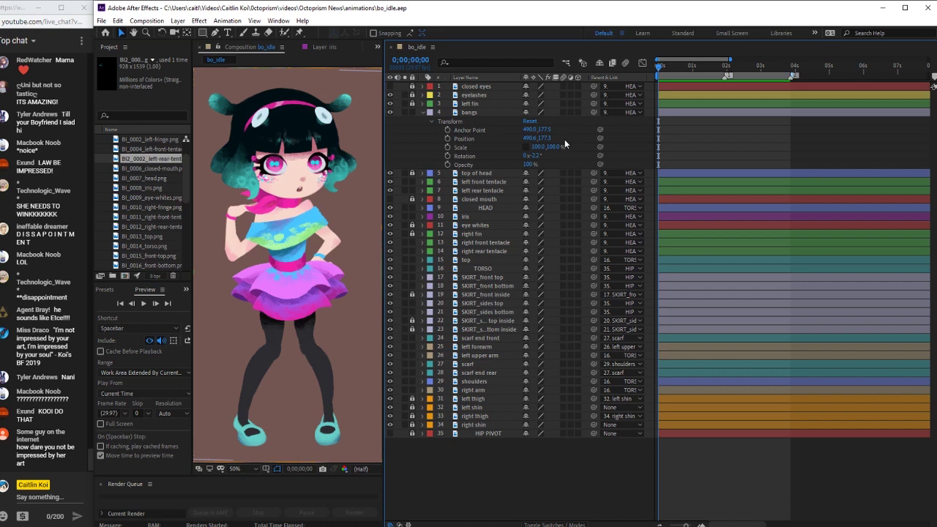
{"action": "key", "text": "space"}
{"action": "key", "text": "space"}
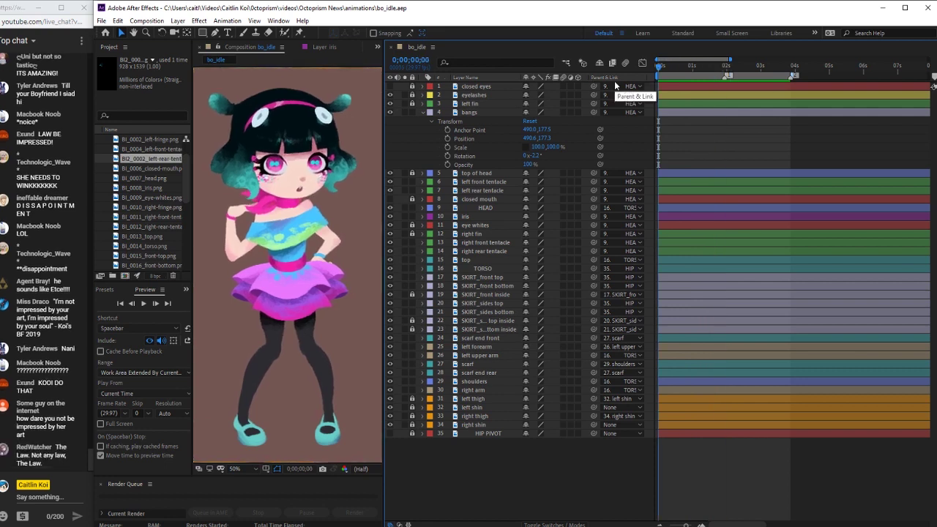
Paste the copied Scale keyframes onto the bangs layer, toggle its visibility to check it, and collapse its properties
{"action": "key", "text": "ctrl+v"}
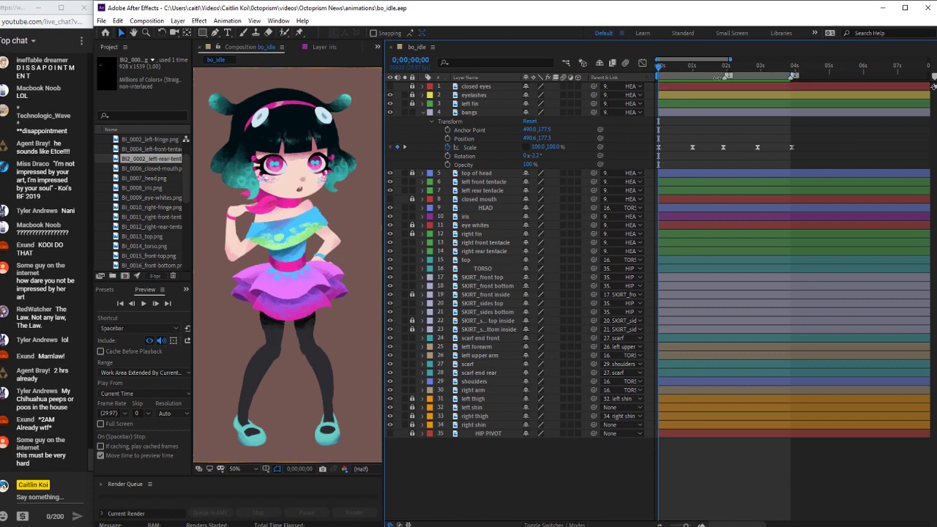
{"action": "left_click", "coordinate": [390, 113]}
{"action": "left_click", "coordinate": [391, 113]}
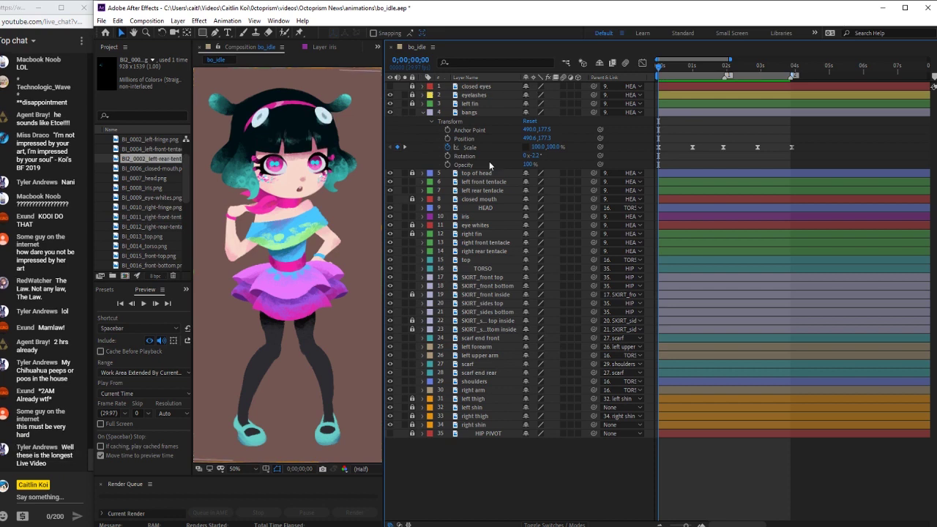
{"action": "left_click", "coordinate": [422, 112]}
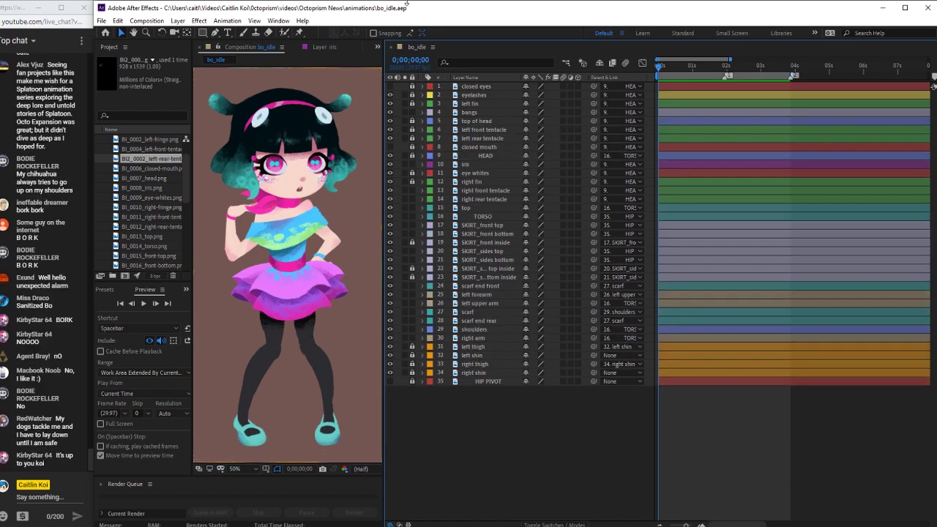